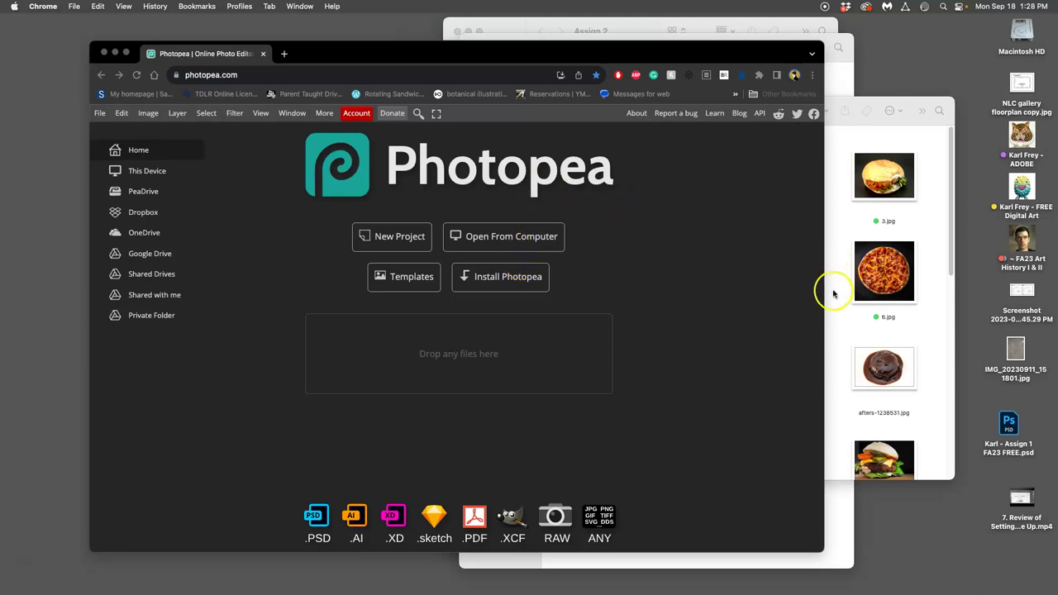
- View this Mac's hardware overview and full system details
{"action": "left_click", "coordinate": [14, 6]}
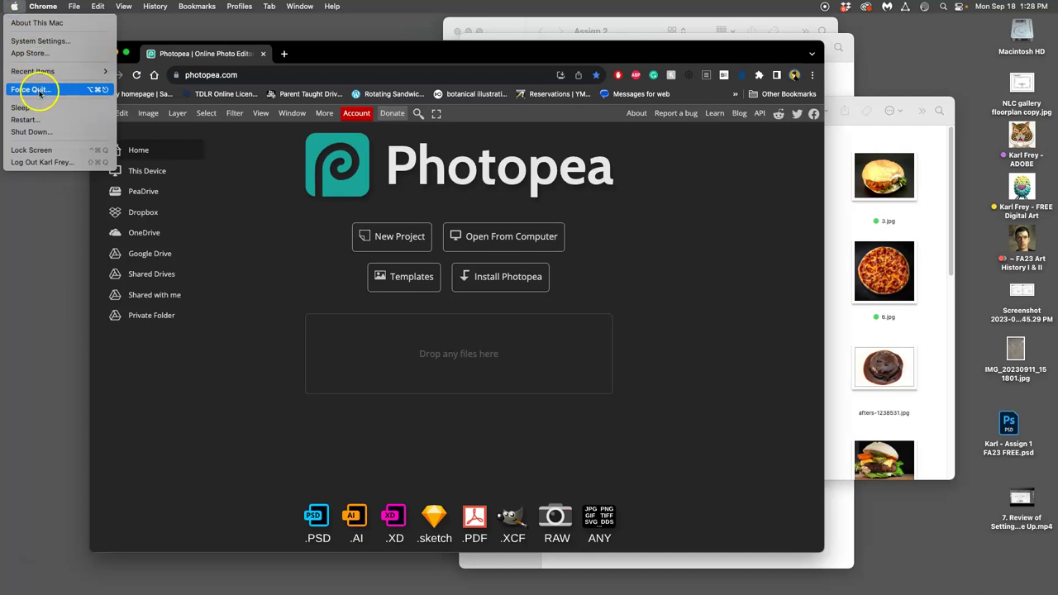
{"action": "left_click", "coordinate": [37, 23]}
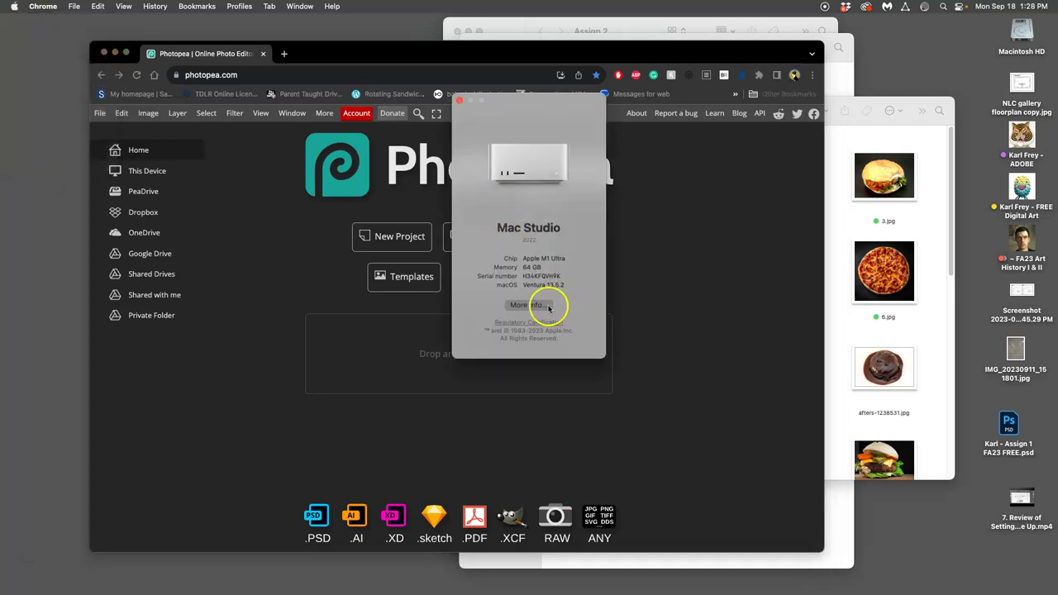
{"action": "left_click", "coordinate": [539, 306]}
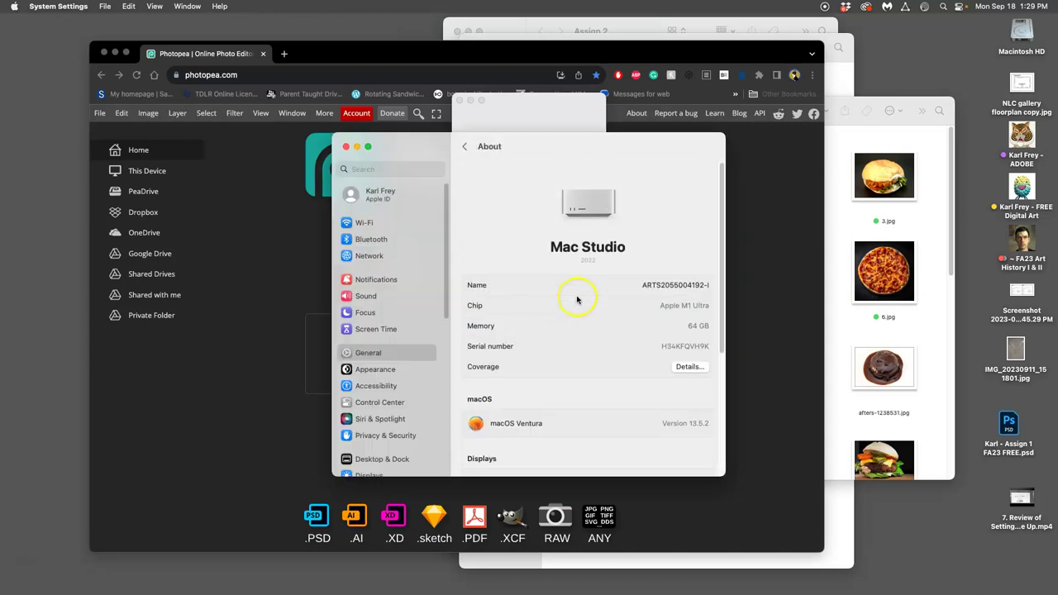
{"action": "scroll", "coordinate": [574, 296], "scroll_direction": "down", "scroll_amount": 5}
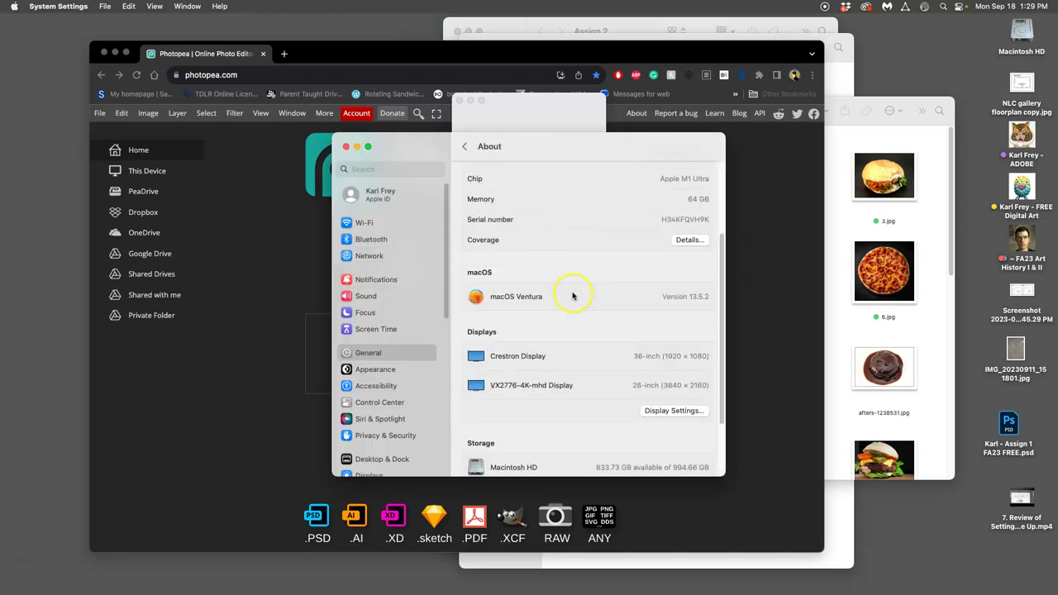
{"action": "scroll", "coordinate": [574, 296], "scroll_direction": "down", "scroll_amount": 4}
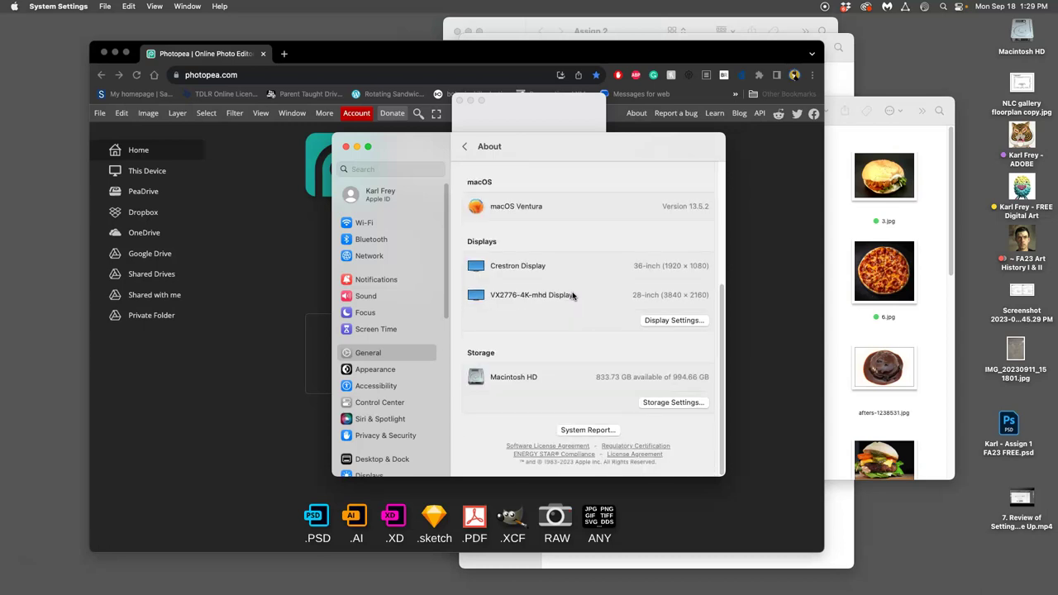
- Review the storage settings, then close System Settings and dismiss the Apple menu
{"action": "left_click", "coordinate": [658, 404]}
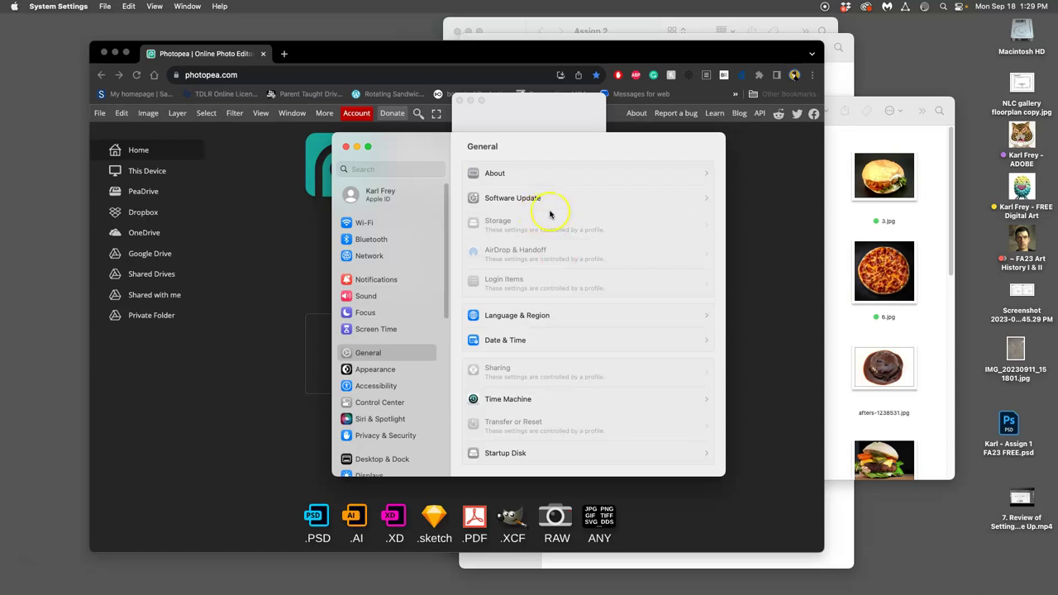
{"action": "scroll", "coordinate": [402, 352], "scroll_direction": "down", "scroll_amount": 3}
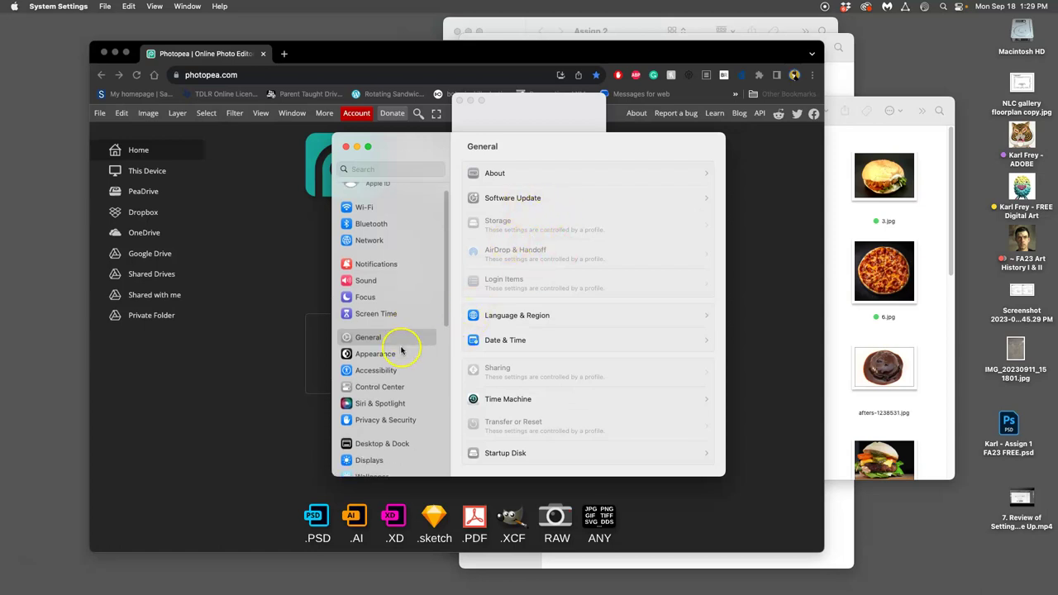
{"action": "scroll", "coordinate": [402, 351], "scroll_direction": "down", "scroll_amount": 5}
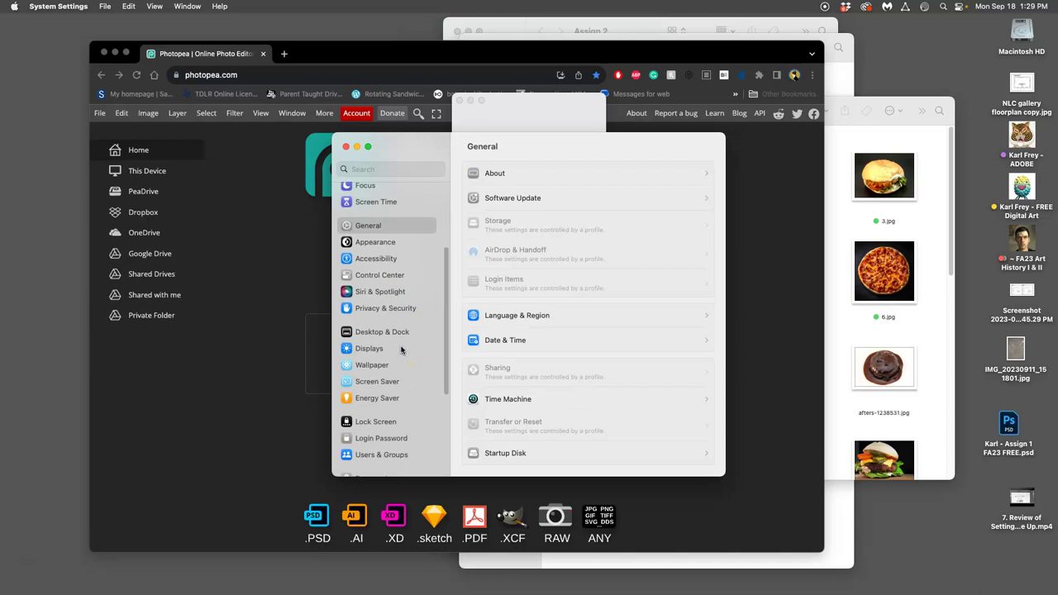
{"action": "scroll", "coordinate": [401, 350], "scroll_direction": "down", "scroll_amount": 7}
{"action": "scroll", "coordinate": [402, 351], "scroll_direction": "up", "scroll_amount": 15}
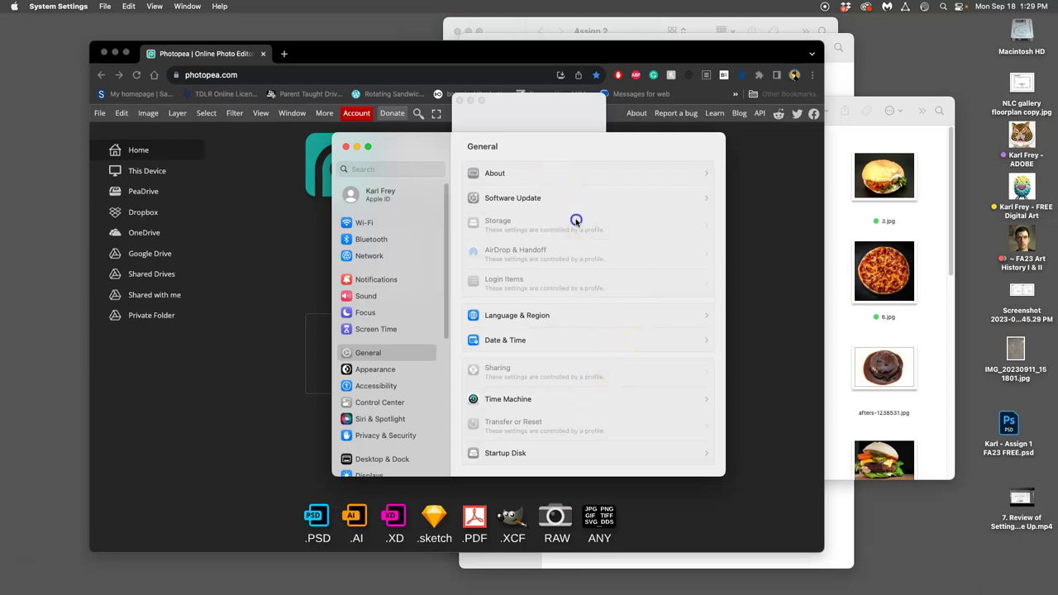
{"action": "left_click", "coordinate": [346, 147]}
{"action": "left_click", "coordinate": [14, 7]}
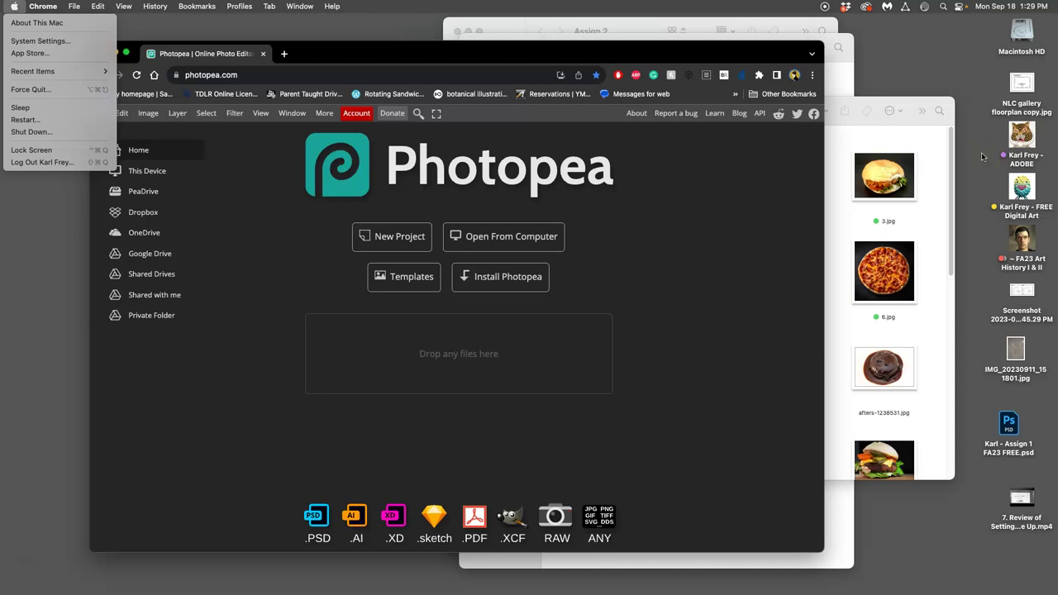
{"action": "left_click", "coordinate": [769, 177]}
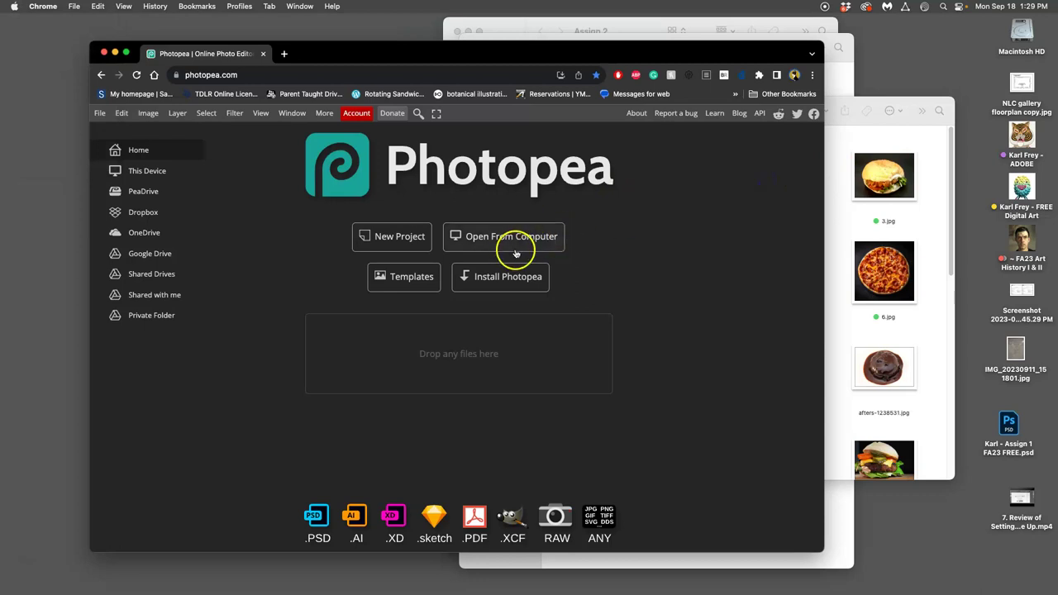
- Close the extra references and Assign 2 Finder windows
{"action": "mouse_move", "coordinate": [16, 238]}
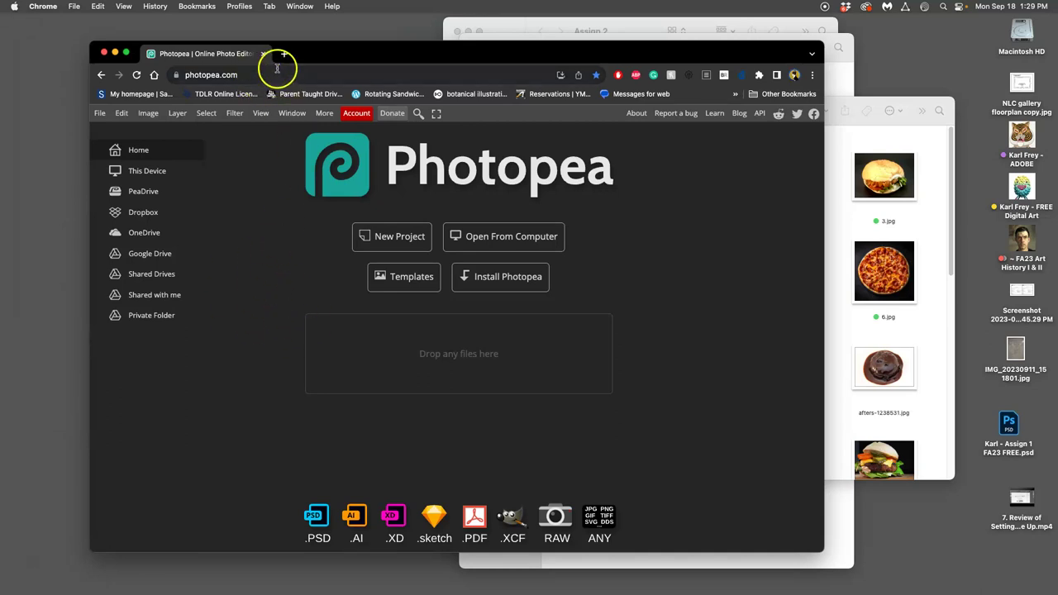
{"action": "left_click", "coordinate": [926, 254]}
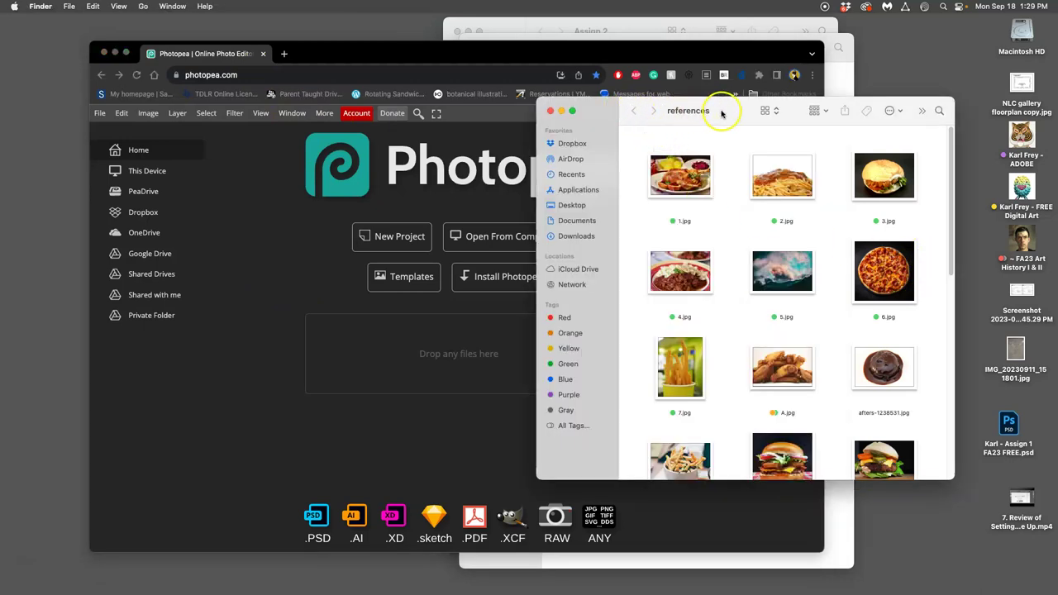
{"action": "left_click_drag", "start_coordinate": [733, 114], "coordinate": [745, 94]}
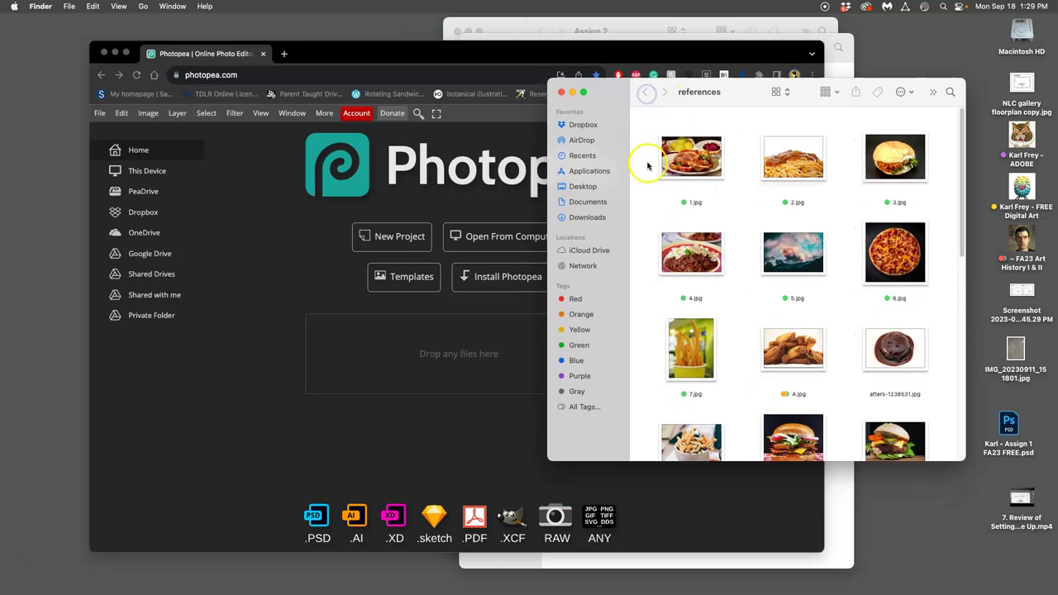
{"action": "left_click", "coordinate": [561, 92]}
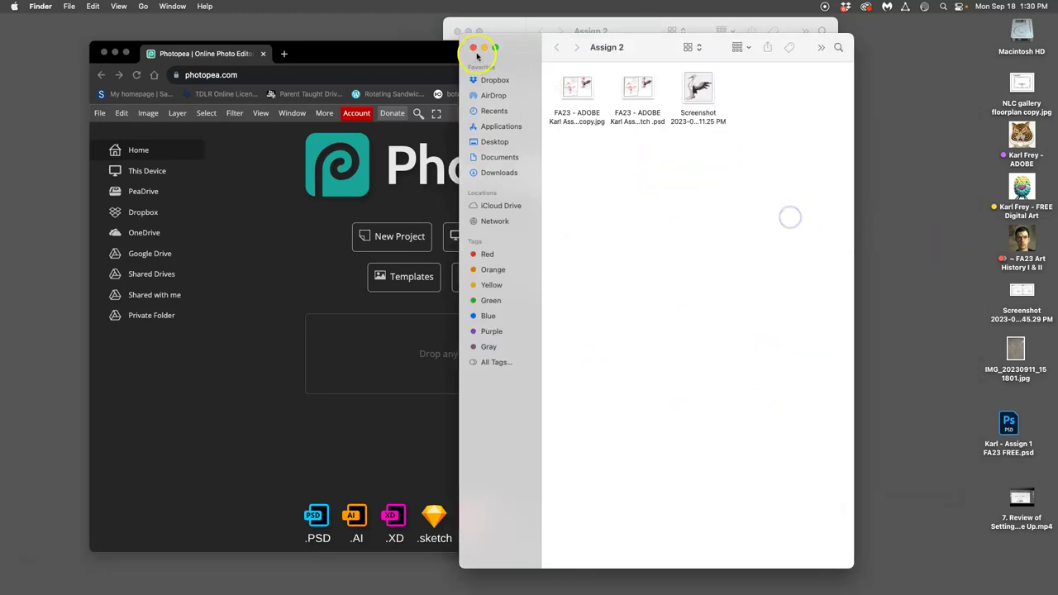
{"action": "left_click_drag", "start_coordinate": [728, 36], "coordinate": [736, 116]}
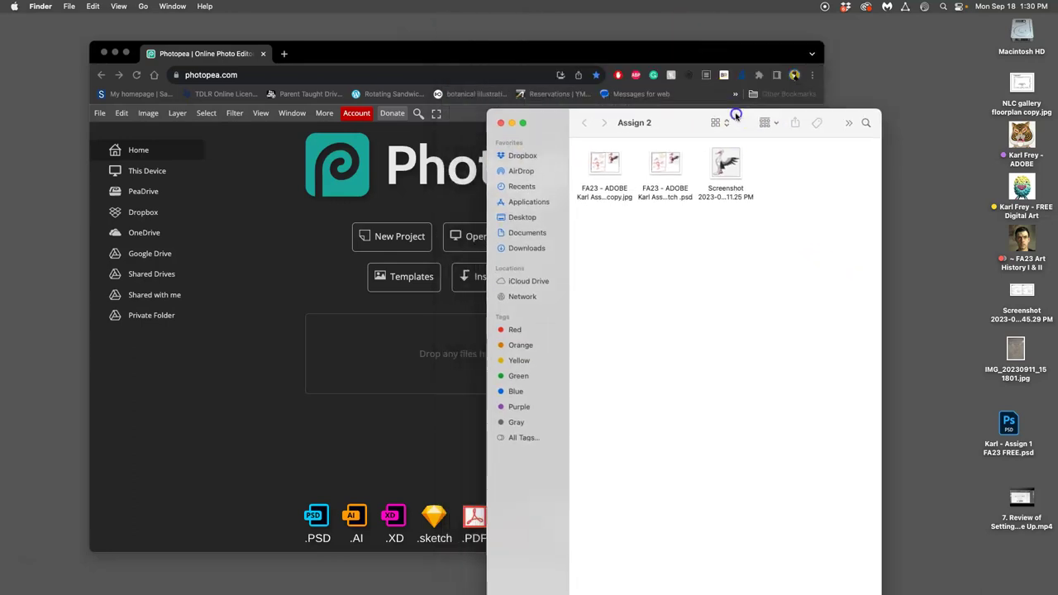
{"action": "left_click", "coordinate": [500, 122]}
- Open the course folder's Assign - 1 folder and drag the collage PSD into Photopea
{"action": "double_click", "coordinate": [1022, 189]}
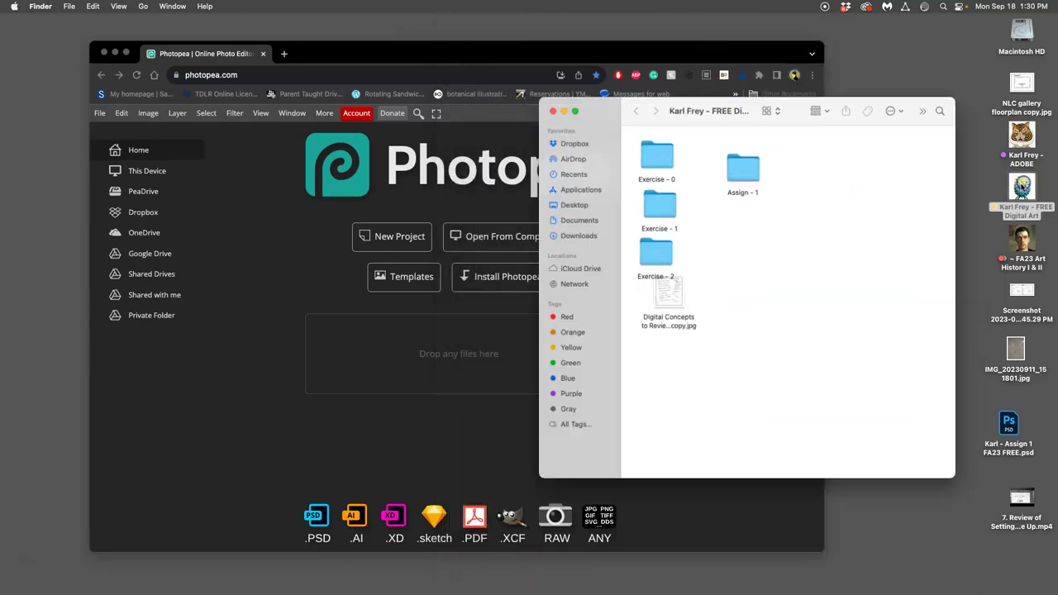
{"action": "left_click", "coordinate": [749, 172]}
{"action": "double_click", "coordinate": [748, 174]}
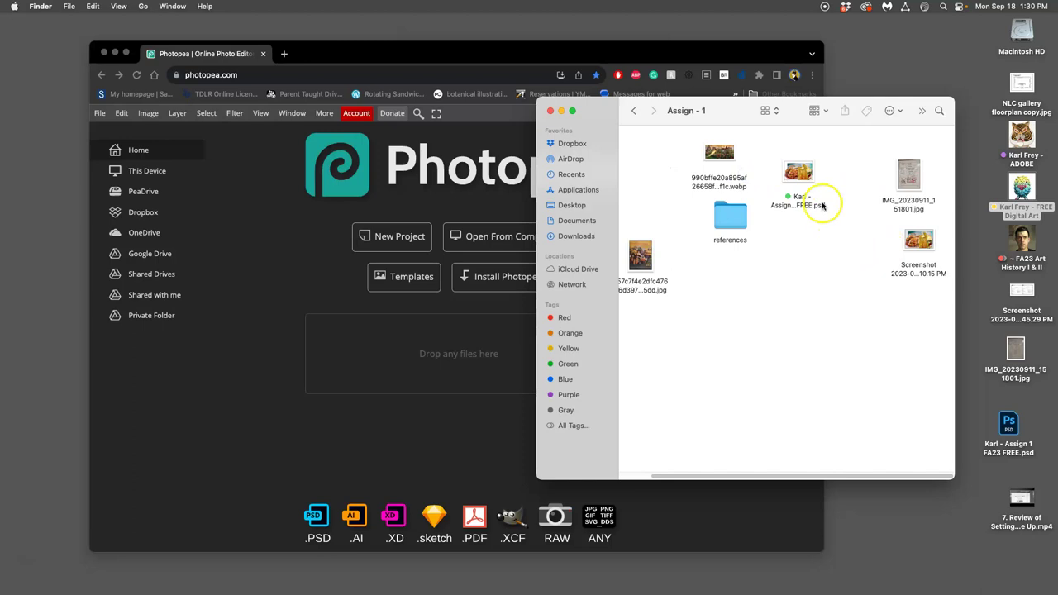
{"action": "left_click_drag", "start_coordinate": [798, 174], "coordinate": [450, 354]}
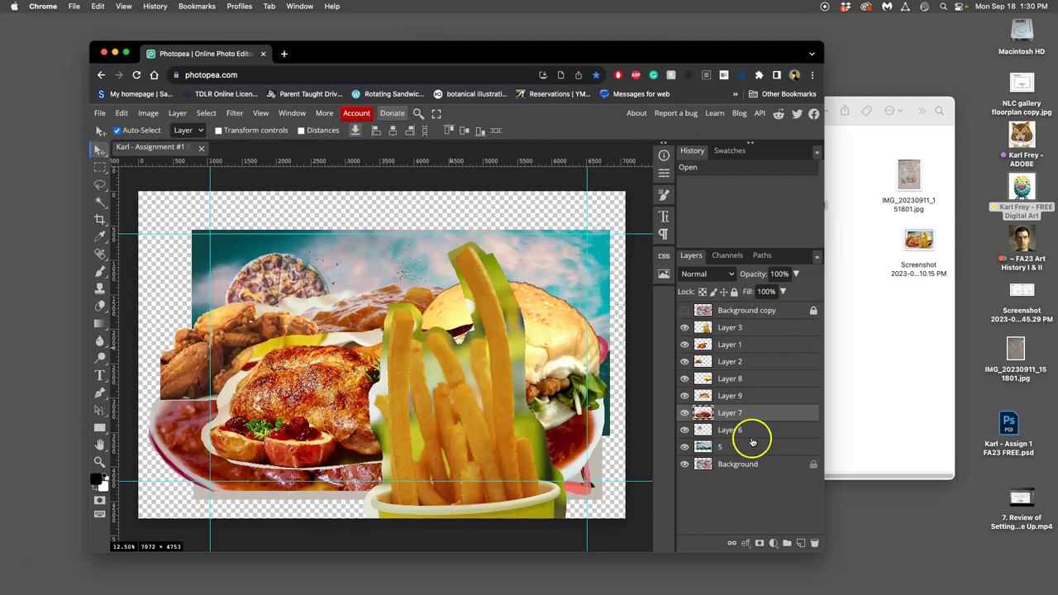
- Show, lock and delete the Background copy layer
{"action": "left_click", "coordinate": [686, 311]}
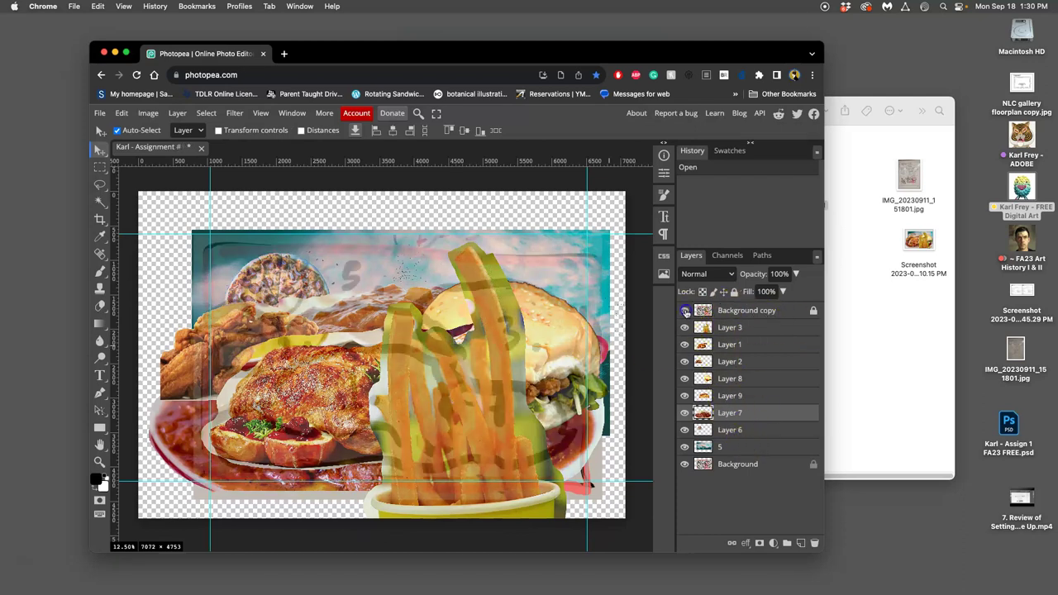
{"action": "left_click", "coordinate": [745, 313]}
{"action": "left_click", "coordinate": [742, 295]}
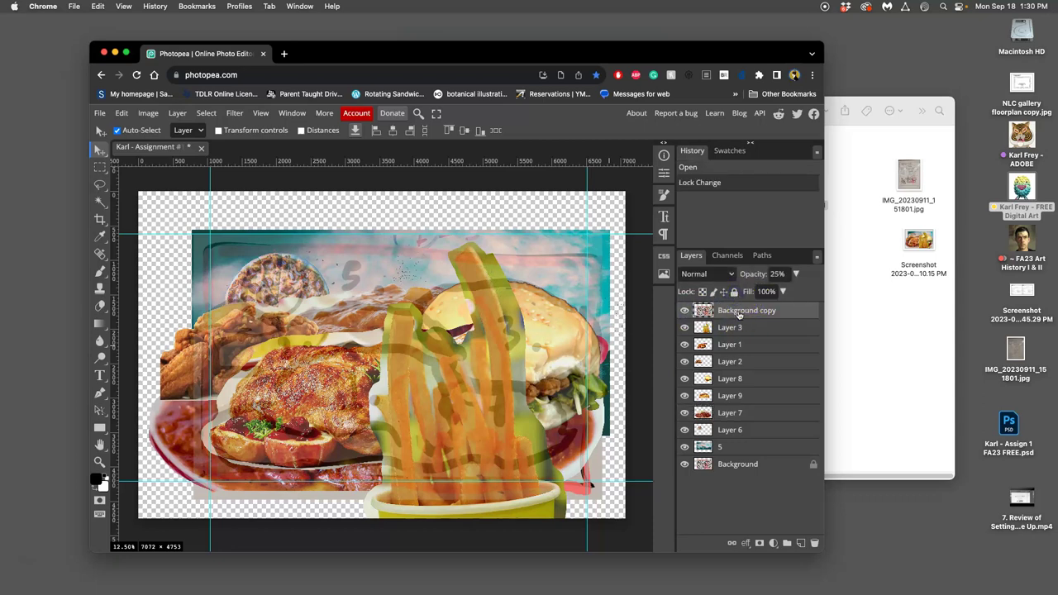
{"action": "left_click_drag", "start_coordinate": [739, 315], "coordinate": [814, 544]}
- Lock and delete the Background layer
{"action": "left_click", "coordinate": [746, 447]}
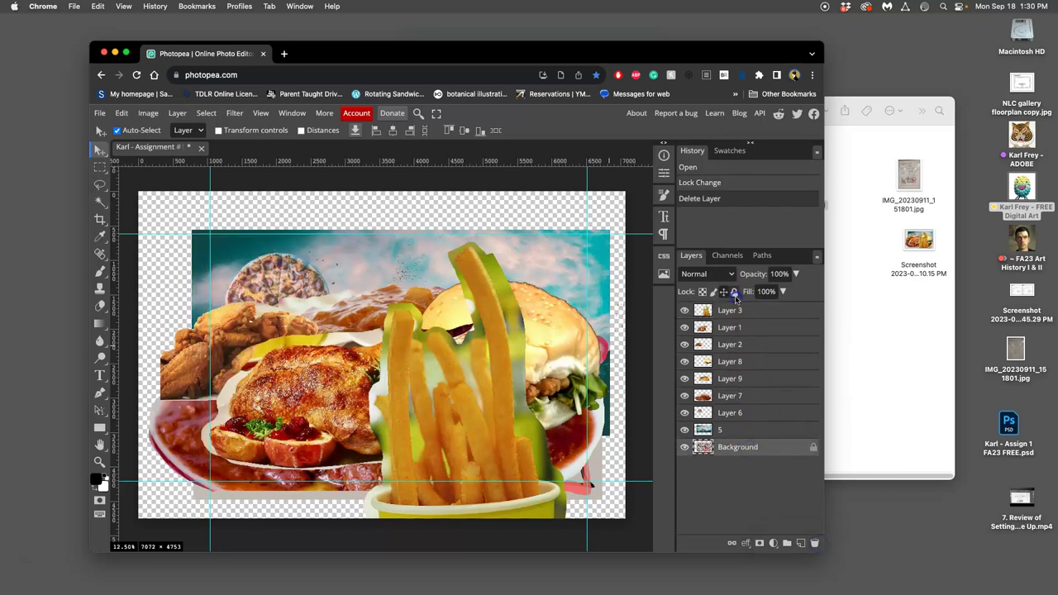
{"action": "left_click", "coordinate": [735, 293]}
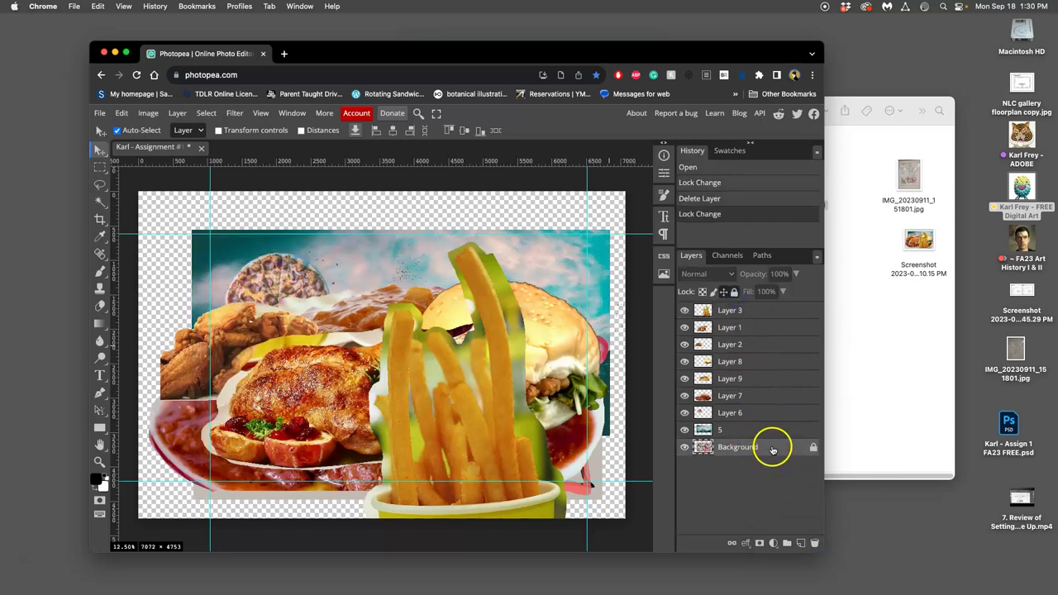
{"action": "left_click_drag", "start_coordinate": [772, 449], "coordinate": [817, 544]}
- Check the IMG_20230911_151801.jpg whiteboard plan in Preview, then return to Photopea
{"action": "left_click", "coordinate": [908, 179]}
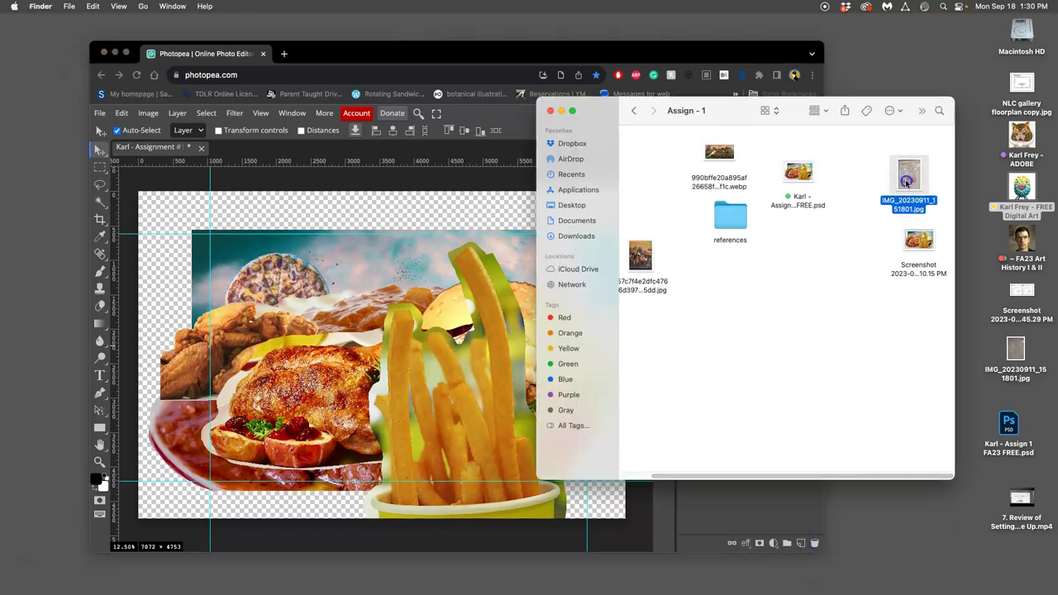
{"action": "double_click", "coordinate": [908, 182]}
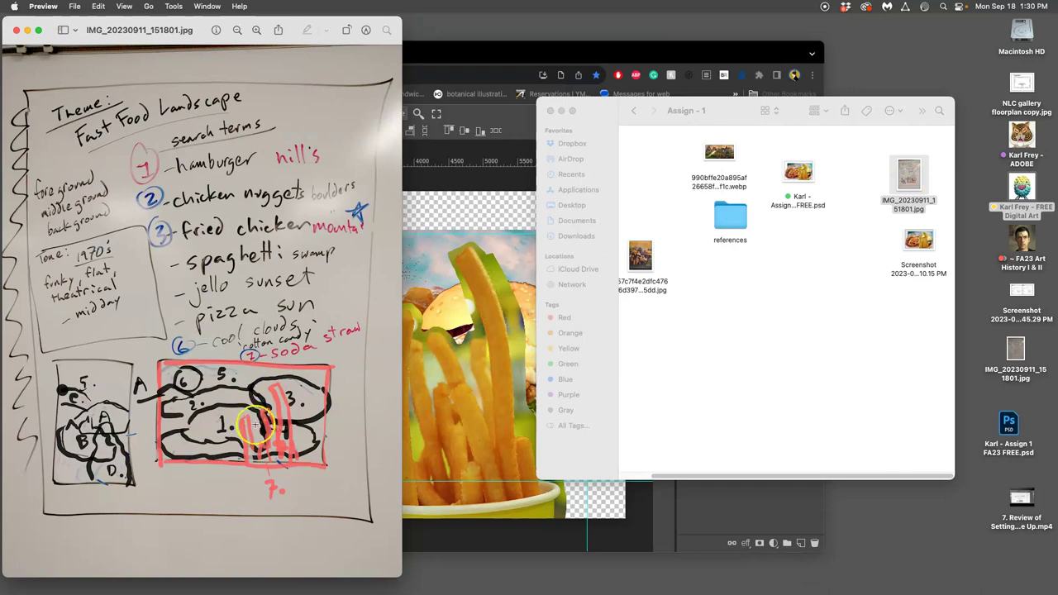
{"action": "left_click", "coordinate": [16, 31]}
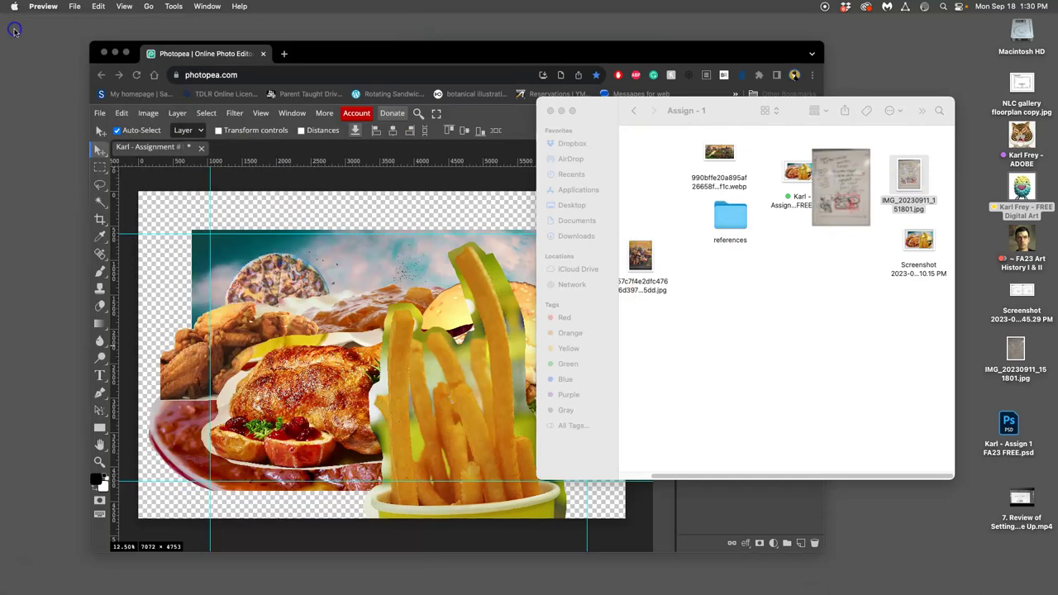
{"action": "left_click", "coordinate": [368, 219]}
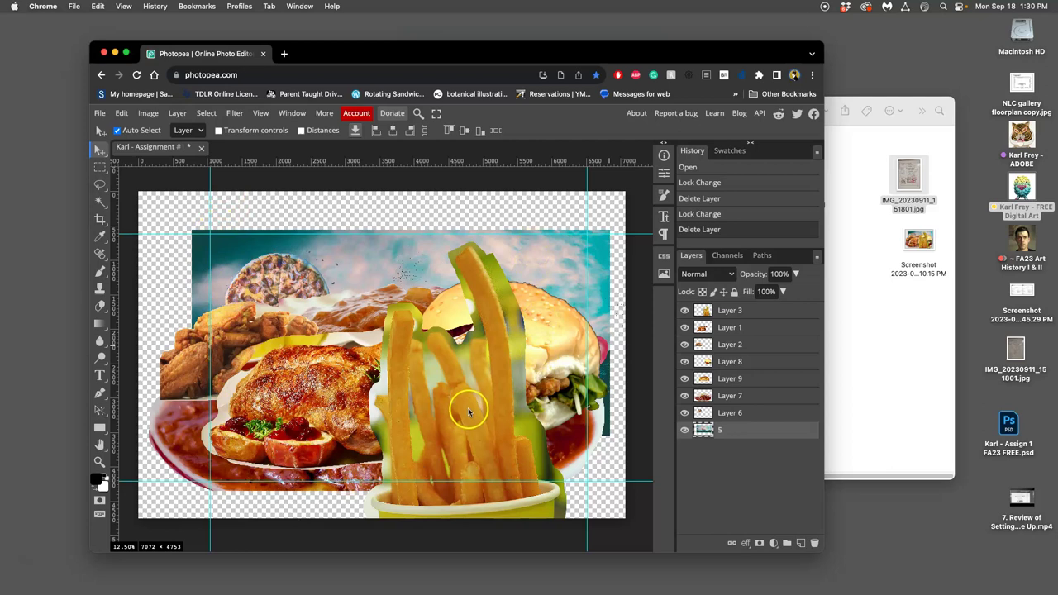
- Hide all the food layers: 7, 6, 9, 8, 2, 1 and 3
{"action": "left_click", "coordinate": [684, 413]}
{"action": "left_click", "coordinate": [685, 400]}
{"action": "left_click", "coordinate": [684, 379]}
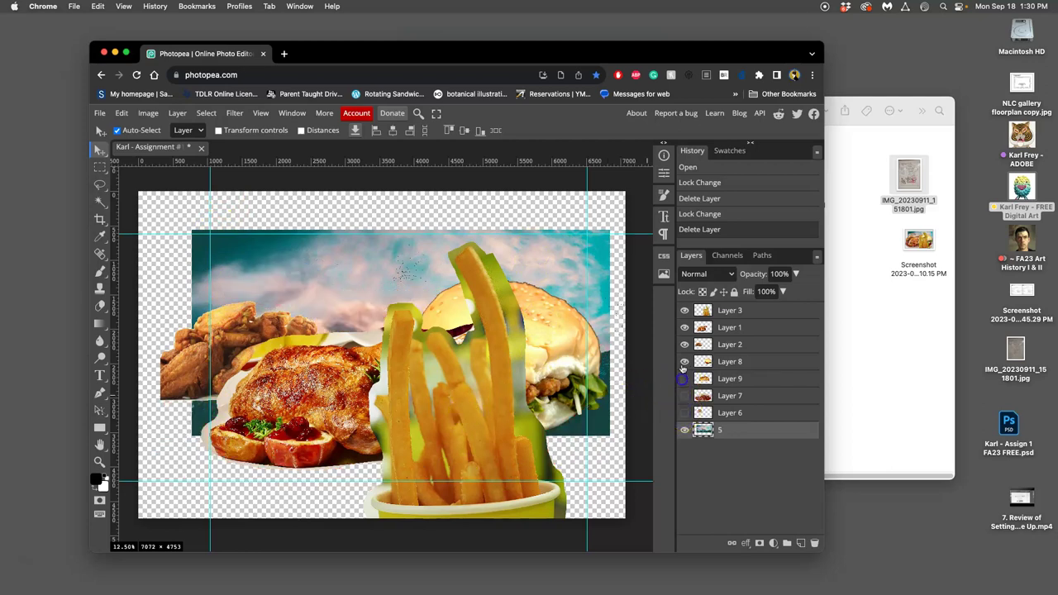
{"action": "left_click", "coordinate": [684, 361]}
{"action": "left_click", "coordinate": [684, 344]}
{"action": "left_click", "coordinate": [684, 327]}
{"action": "left_click", "coordinate": [684, 310]}
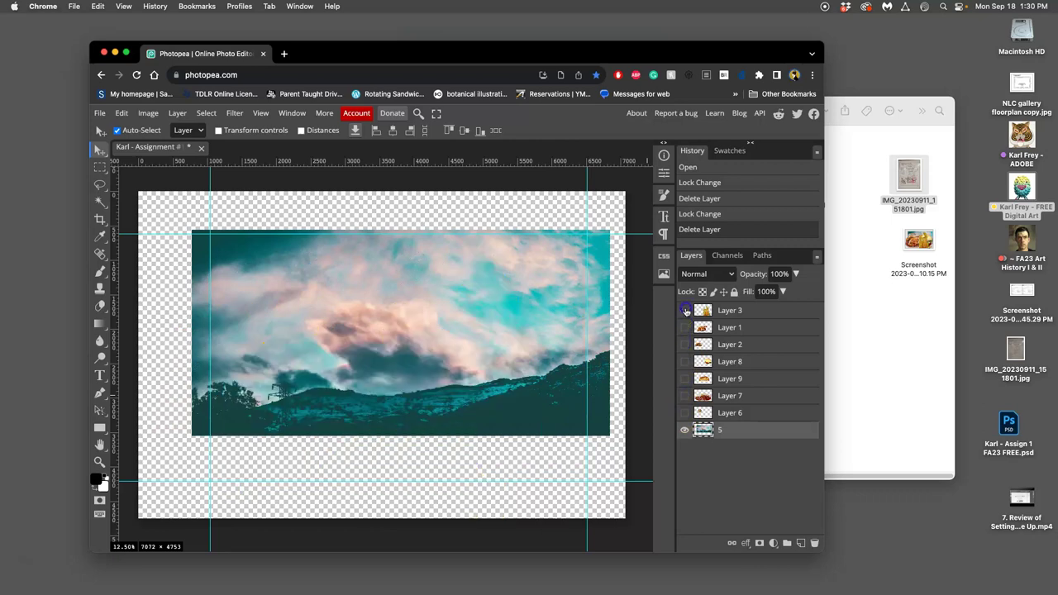
- Turn Layers 6 and 7 back on and select Layer 7 for editing
{"action": "left_click", "coordinate": [684, 413]}
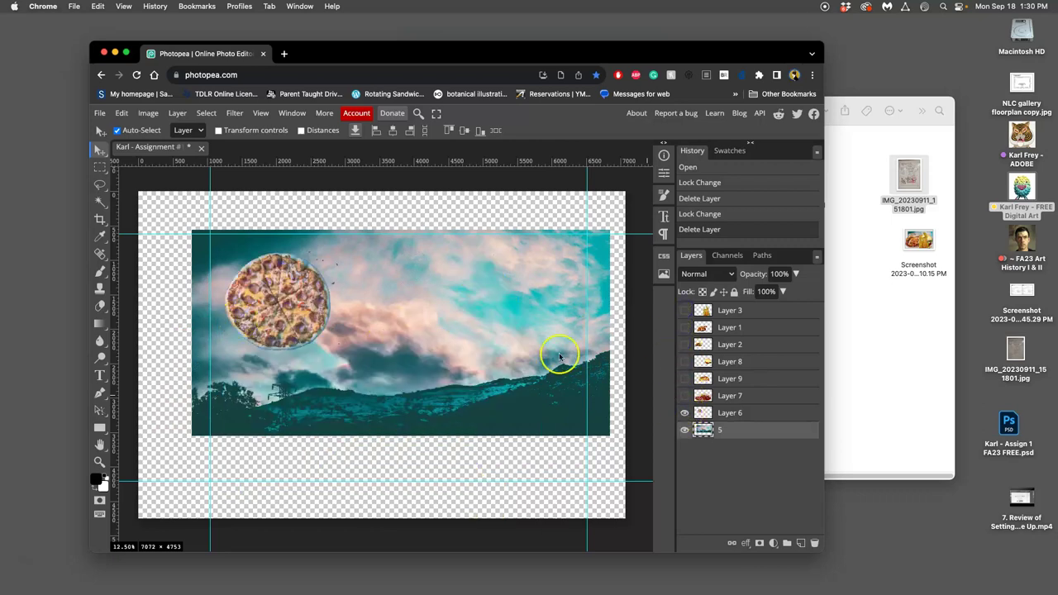
{"action": "left_click", "coordinate": [684, 396]}
{"action": "left_click", "coordinate": [684, 397]}
{"action": "left_click", "coordinate": [684, 396]}
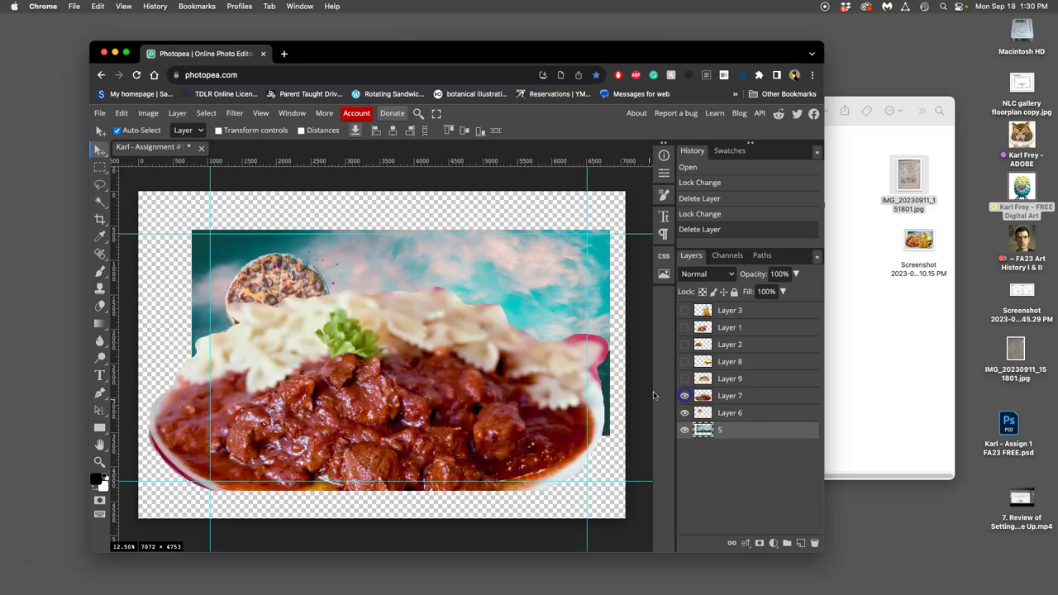
{"action": "left_click", "coordinate": [707, 397]}
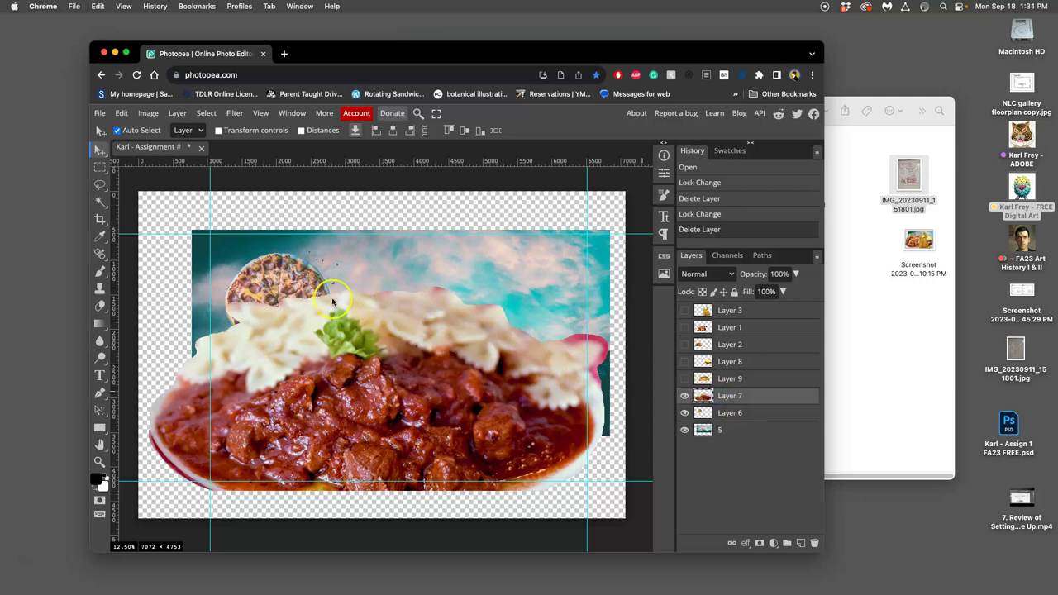
- Open Levels on the stew layer and try midtone values between 0.89 and 1.52
{"action": "left_click", "coordinate": [148, 113]}
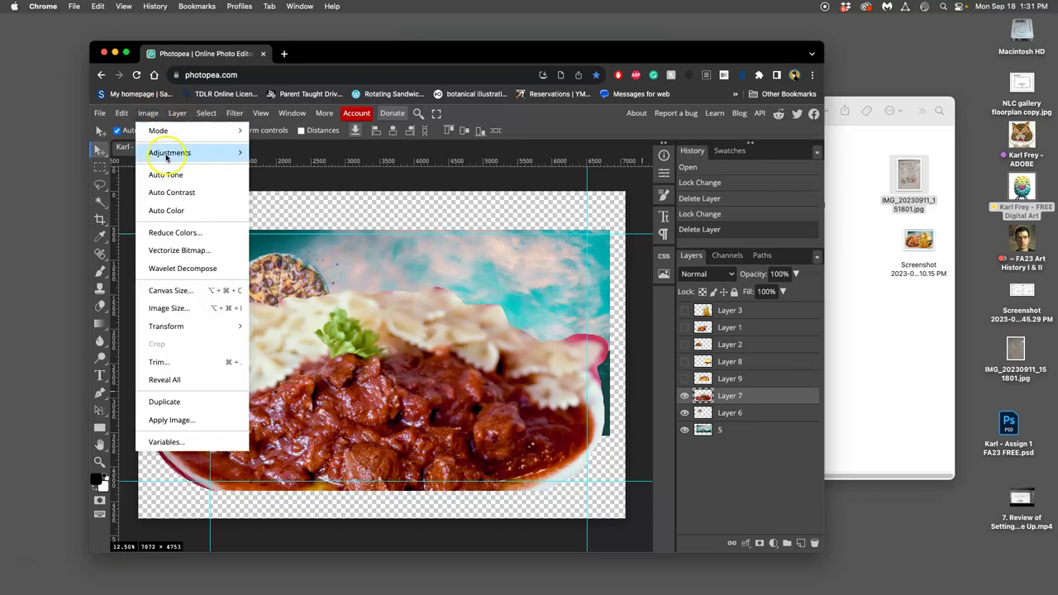
{"action": "mouse_move", "coordinate": [203, 152]}
{"action": "left_click", "coordinate": [281, 171]}
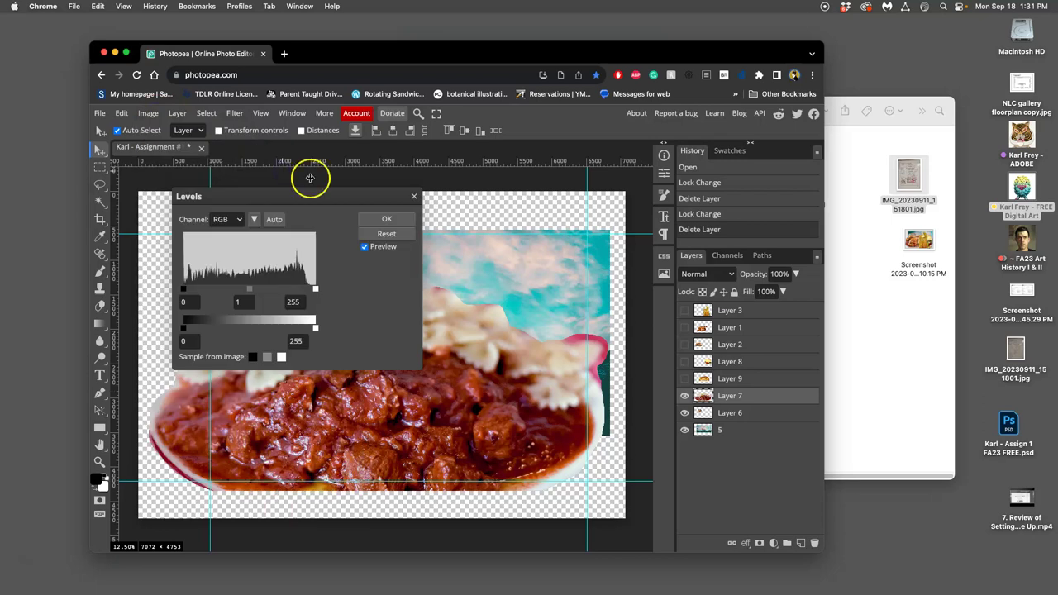
{"action": "left_click_drag", "start_coordinate": [355, 196], "coordinate": [592, 188]}
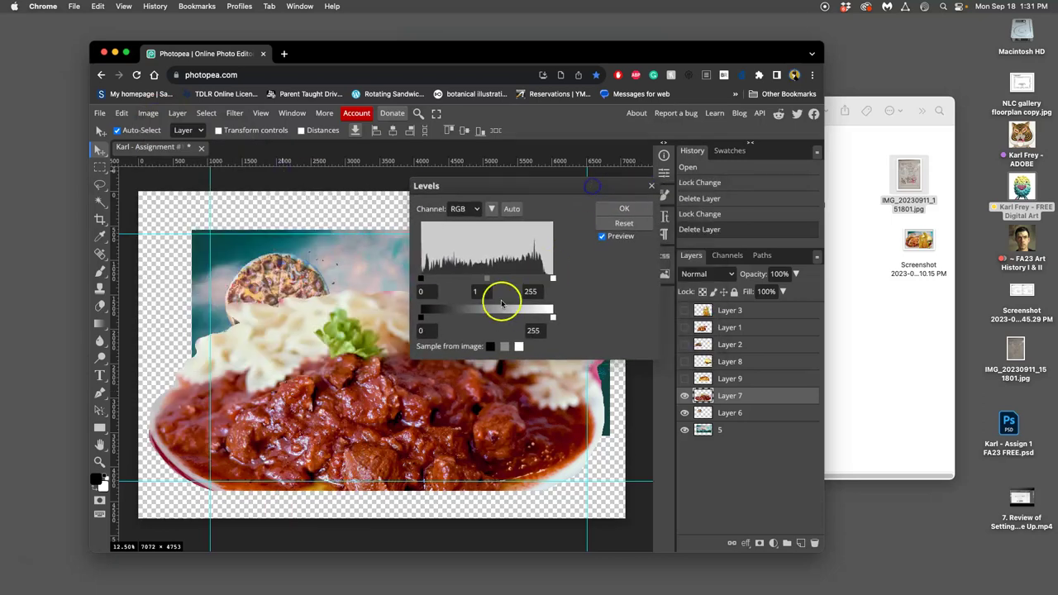
{"action": "left_click_drag", "start_coordinate": [495, 186], "coordinate": [620, 113]}
{"action": "left_click", "coordinate": [610, 208]}
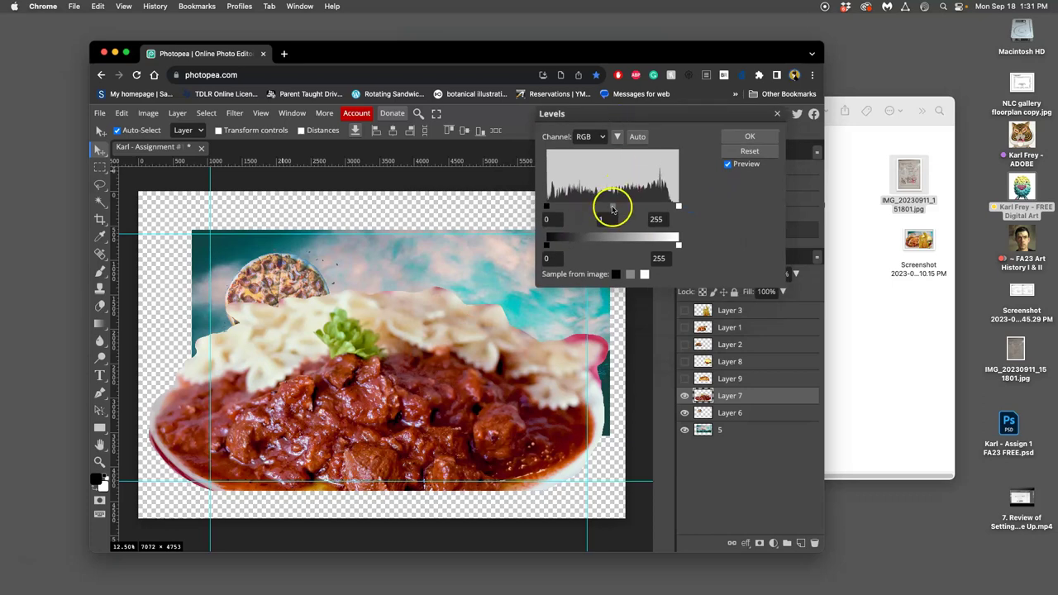
{"action": "mouse_move", "coordinate": [613, 209]}
{"action": "left_mouse_down"}
{"action": "mouse_move", "coordinate": [601, 207]}
{"action": "mouse_move", "coordinate": [625, 210]}
{"action": "mouse_move", "coordinate": [600, 208]}
{"action": "mouse_move", "coordinate": [613, 208]}
{"action": "left_mouse_up"}
{"action": "left_click_drag", "start_coordinate": [613, 209], "coordinate": [603, 209]}
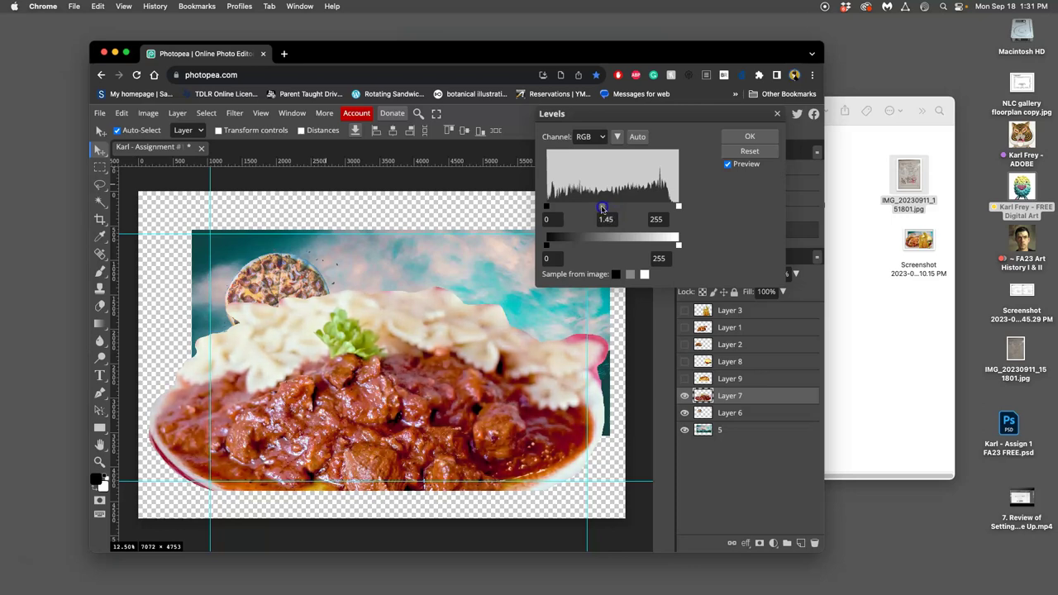
{"action": "left_click_drag", "start_coordinate": [601, 208], "coordinate": [616, 209]}
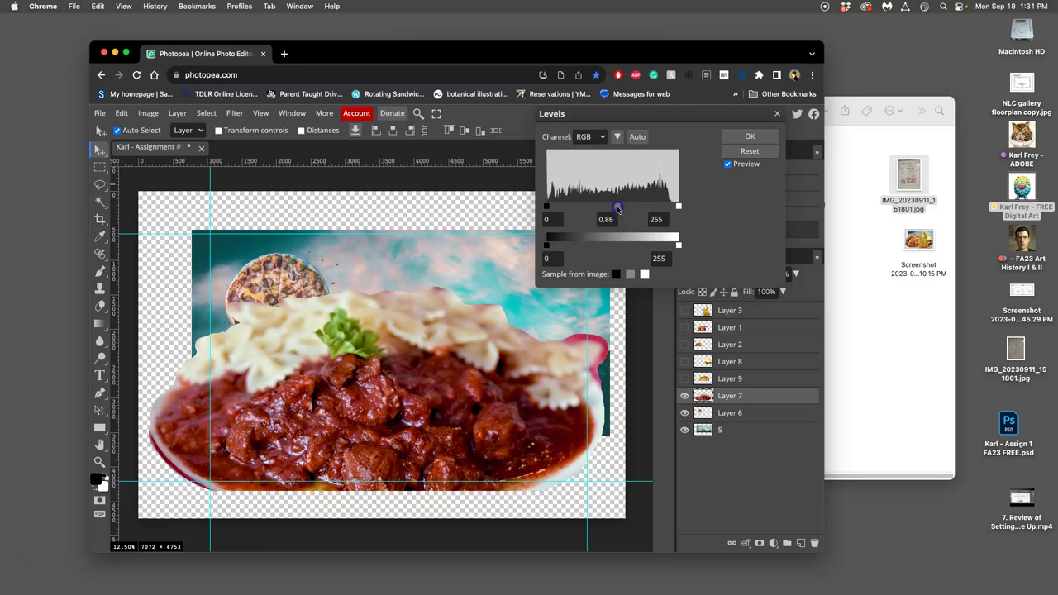
{"action": "left_click_drag", "start_coordinate": [616, 209], "coordinate": [606, 206]}
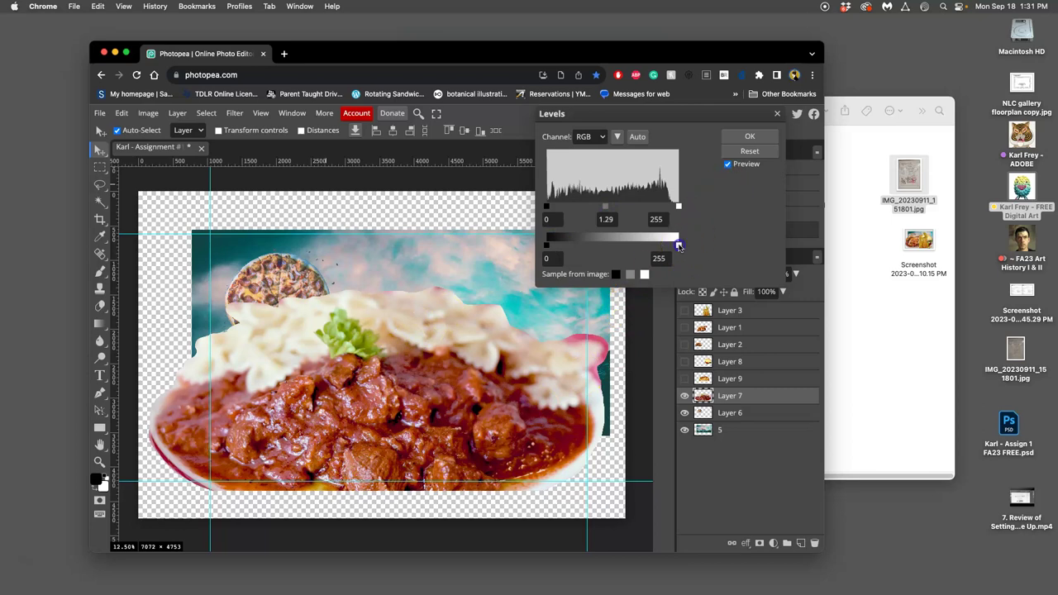
- Try output level changes, settle on midtones about 1.1, apply, and compare in History
{"action": "mouse_move", "coordinate": [679, 245]}
{"action": "left_mouse_down"}
{"action": "mouse_move", "coordinate": [642, 244]}
{"action": "mouse_move", "coordinate": [679, 244]}
{"action": "left_mouse_up"}
{"action": "mouse_move", "coordinate": [548, 244]}
{"action": "left_mouse_down"}
{"action": "mouse_move", "coordinate": [583, 248]}
{"action": "mouse_move", "coordinate": [546, 246]}
{"action": "left_mouse_up"}
{"action": "left_click_drag", "start_coordinate": [607, 206], "coordinate": [605, 209]}
{"action": "left_click", "coordinate": [762, 136]}
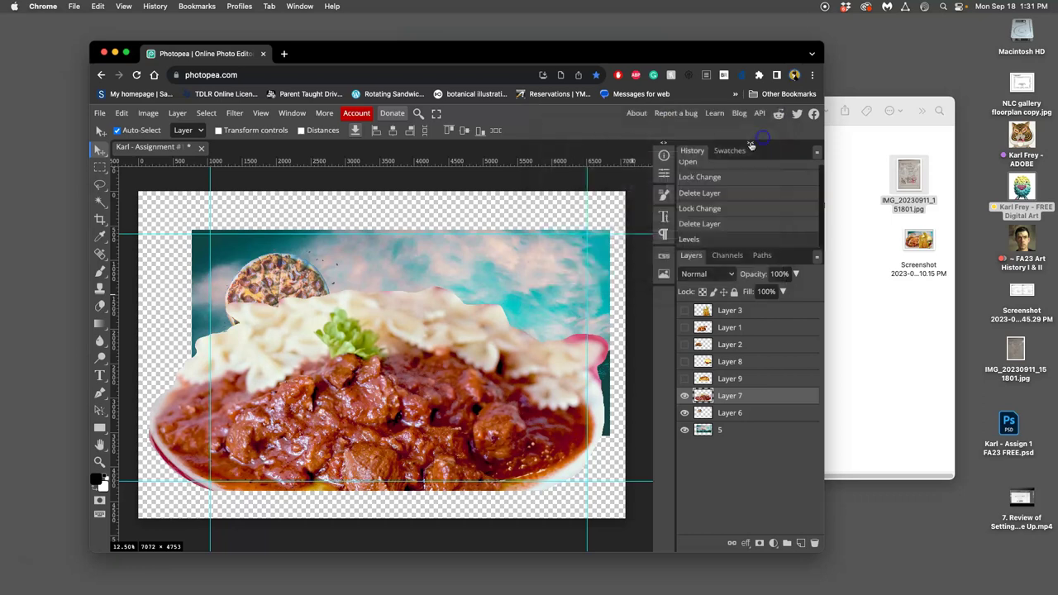
{"action": "left_click", "coordinate": [699, 224]}
{"action": "left_click", "coordinate": [693, 240]}
- Open Color Balance on the stew layer with the Midtones range selected
{"action": "left_click", "coordinate": [148, 113]}
{"action": "mouse_move", "coordinate": [166, 150]}
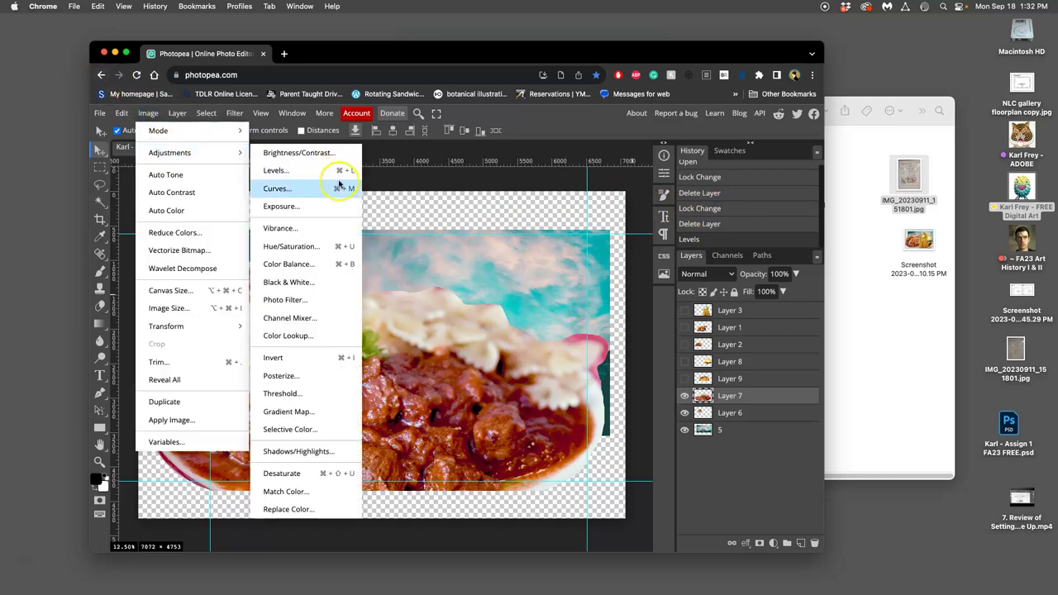
{"action": "left_click", "coordinate": [288, 264]}
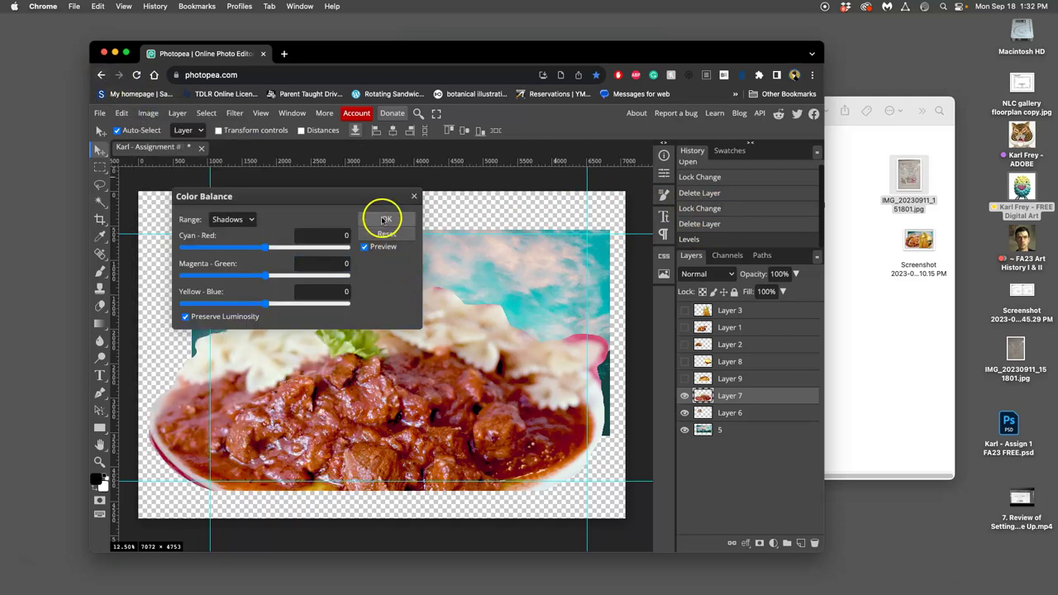
{"action": "left_click", "coordinate": [248, 219]}
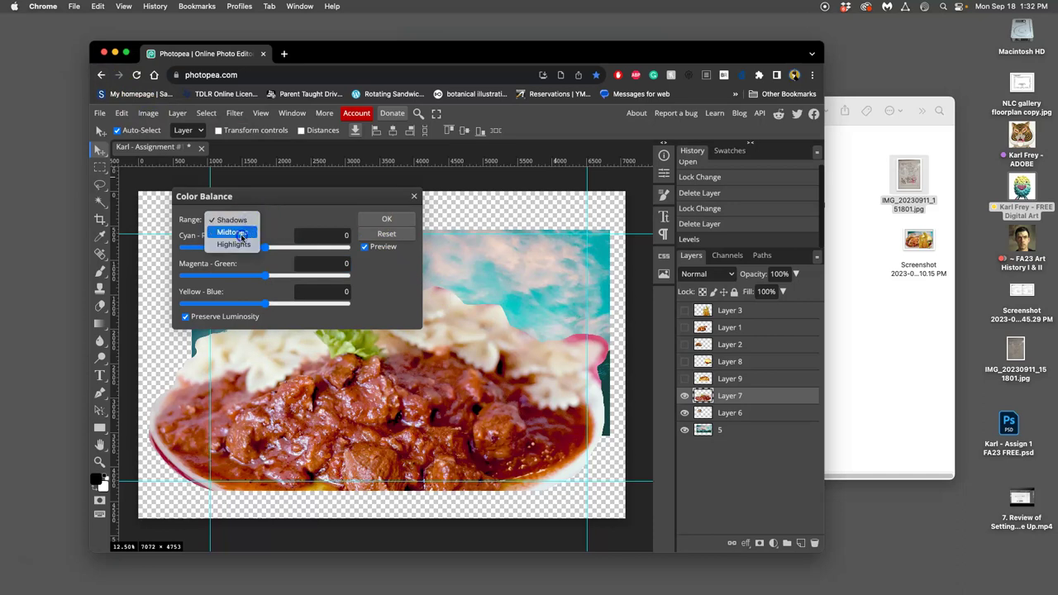
{"action": "left_click", "coordinate": [240, 235]}
{"action": "left_click_drag", "start_coordinate": [279, 198], "coordinate": [618, 138]}
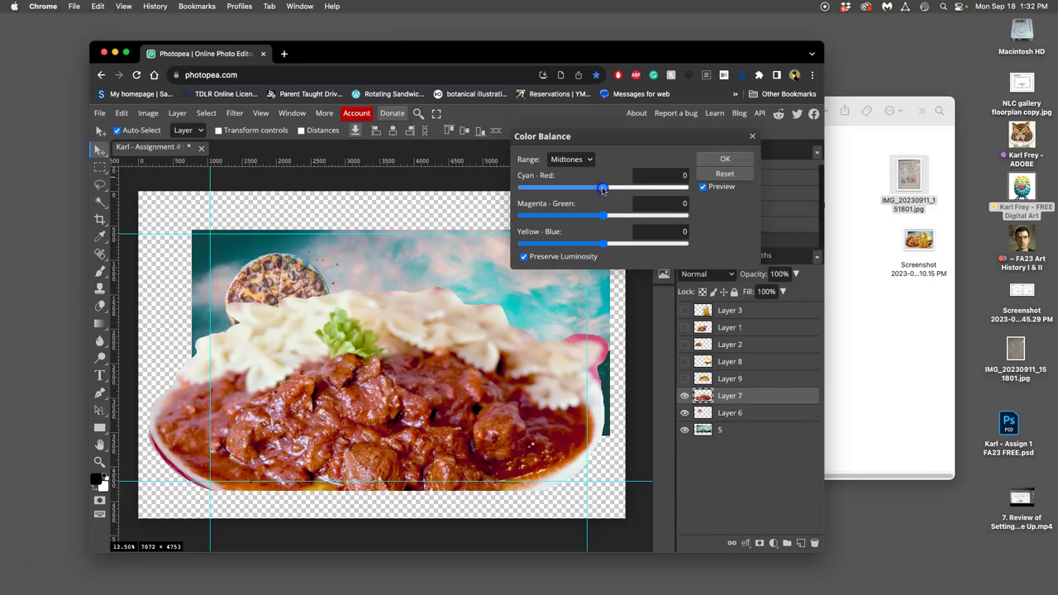
- Set Midtones to Cyan-Red -54 and Yellow-Blue 18
{"action": "left_click", "coordinate": [571, 159]}
{"action": "left_click", "coordinate": [569, 159]}
{"action": "left_click_drag", "start_coordinate": [603, 188], "coordinate": [598, 188]}
{"action": "left_click_drag", "start_coordinate": [614, 188], "coordinate": [650, 189]}
{"action": "left_click_drag", "start_coordinate": [559, 189], "coordinate": [559, 189]}
{"action": "left_click", "coordinate": [446, 296]}
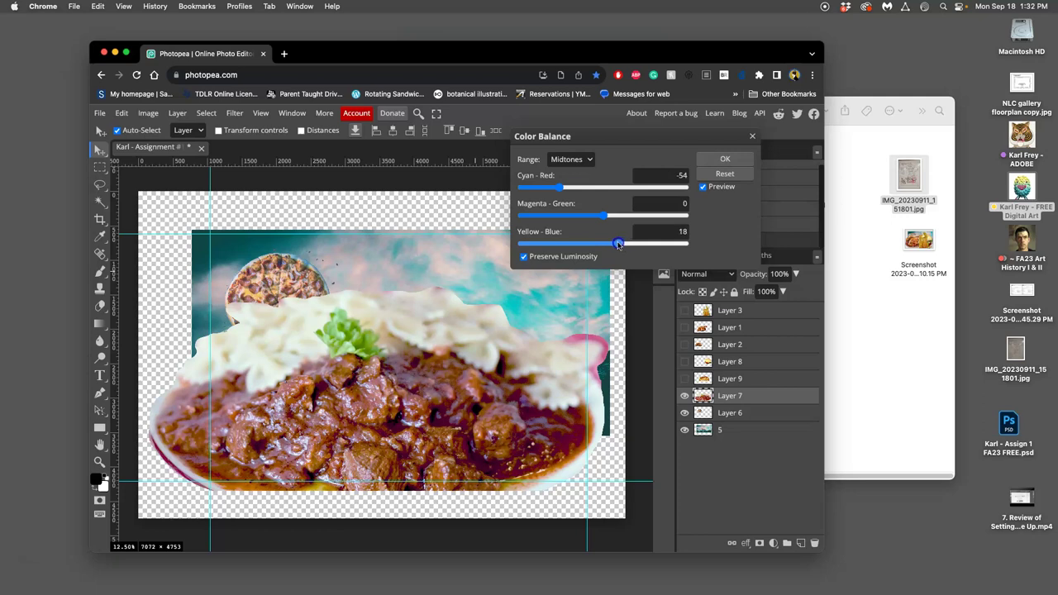
{"action": "left_click_drag", "start_coordinate": [604, 216], "coordinate": [598, 217]}
- Set Highlights to Yellow-Blue -18 and Cyan-Red 6
{"action": "left_click", "coordinate": [572, 159]}
{"action": "left_click", "coordinate": [571, 173]}
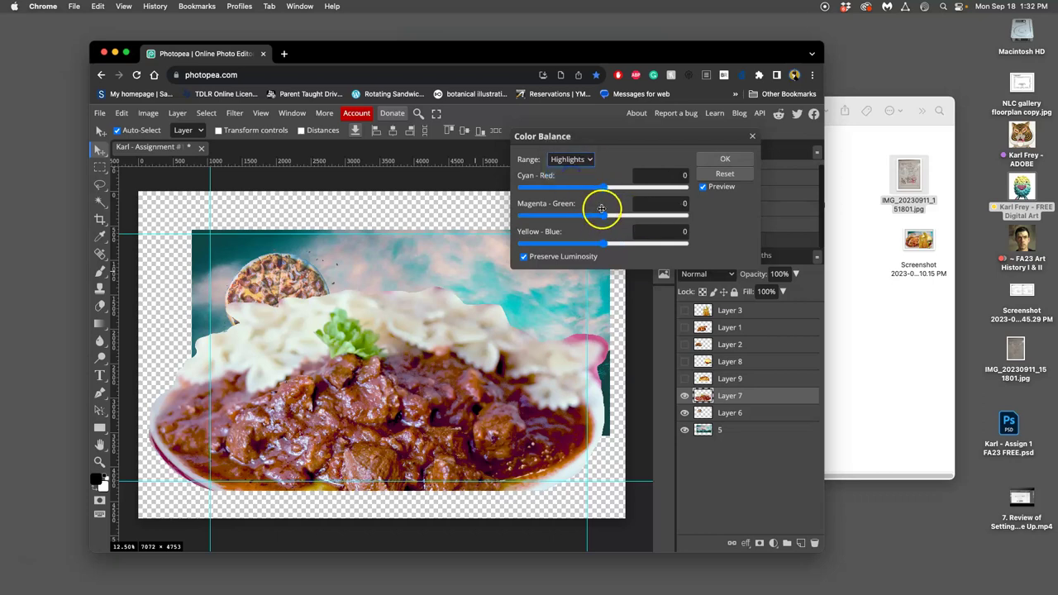
{"action": "left_click", "coordinate": [605, 244]}
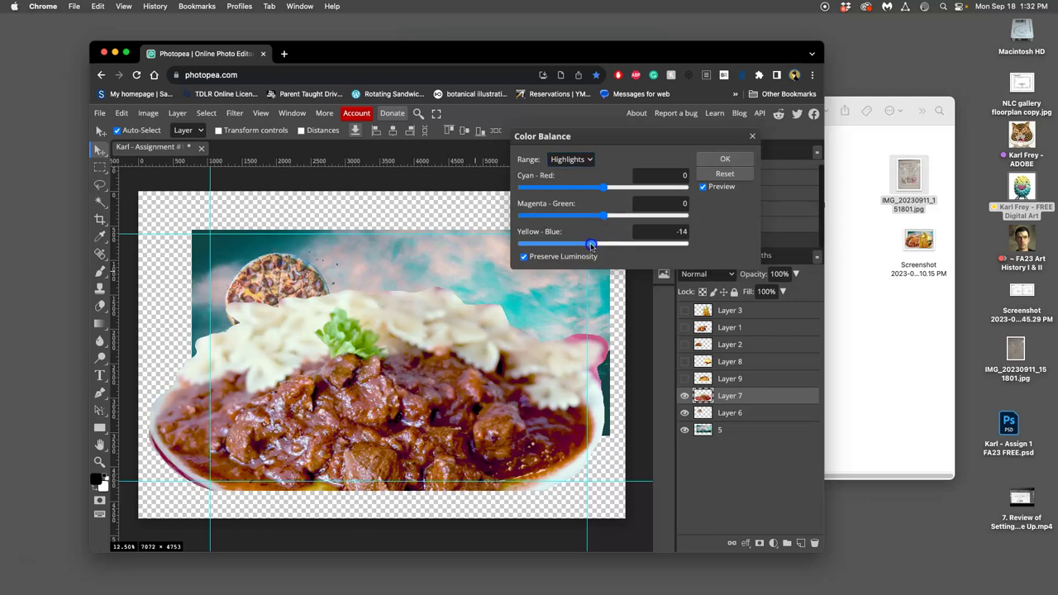
{"action": "left_click_drag", "start_coordinate": [605, 188], "coordinate": [615, 188]}
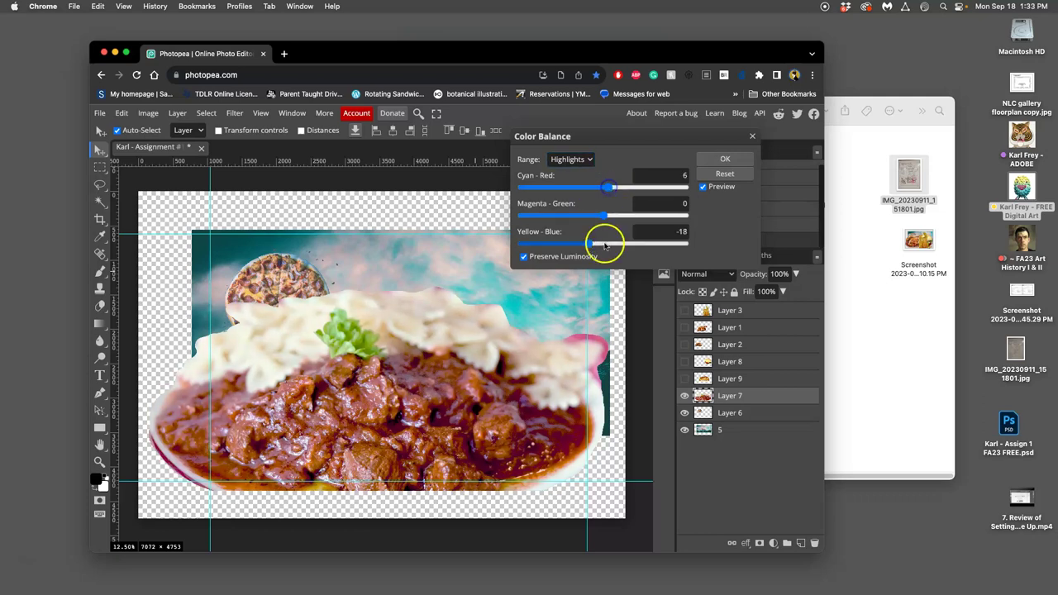
- Set Shadows to Cyan-Red -21 and Yellow-Blue 12
{"action": "left_click", "coordinate": [571, 158]}
{"action": "left_click", "coordinate": [571, 136]}
{"action": "left_click_drag", "start_coordinate": [603, 188], "coordinate": [585, 189]}
{"action": "left_click", "coordinate": [610, 245]}
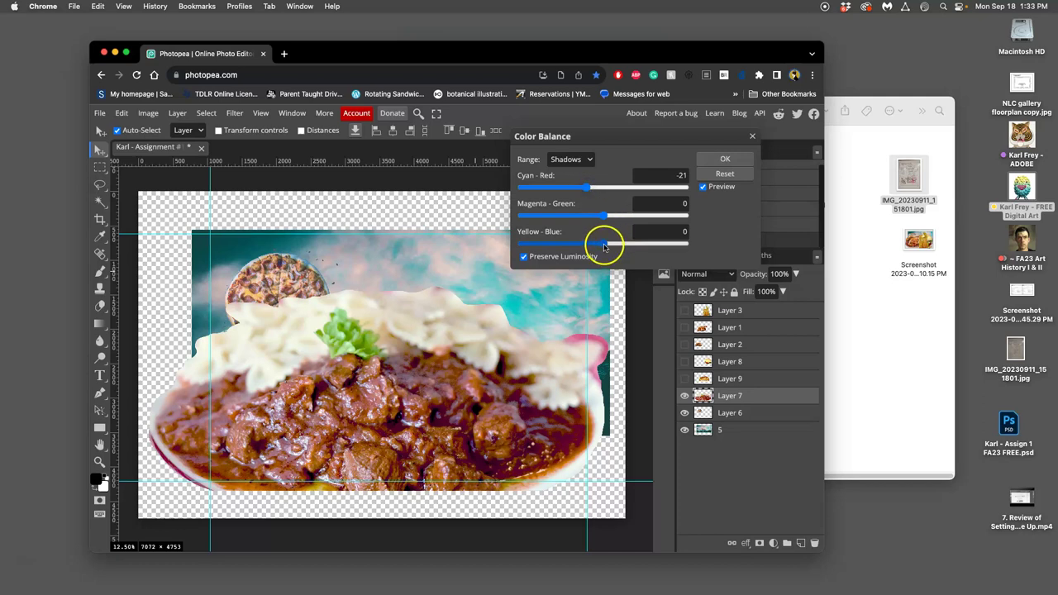
{"action": "left_click_drag", "start_coordinate": [609, 245], "coordinate": [612, 246]}
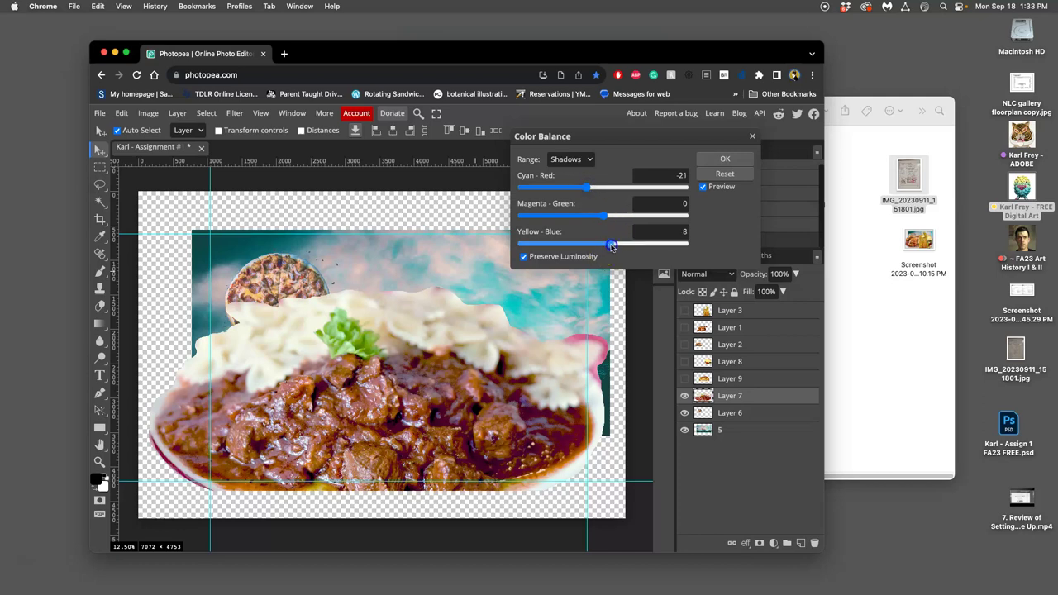
- Apply Color Balance, compare History's Levels and Delete Layer states, ending on Color Balance
{"action": "left_click", "coordinate": [725, 159]}
{"action": "left_click", "coordinate": [713, 225]}
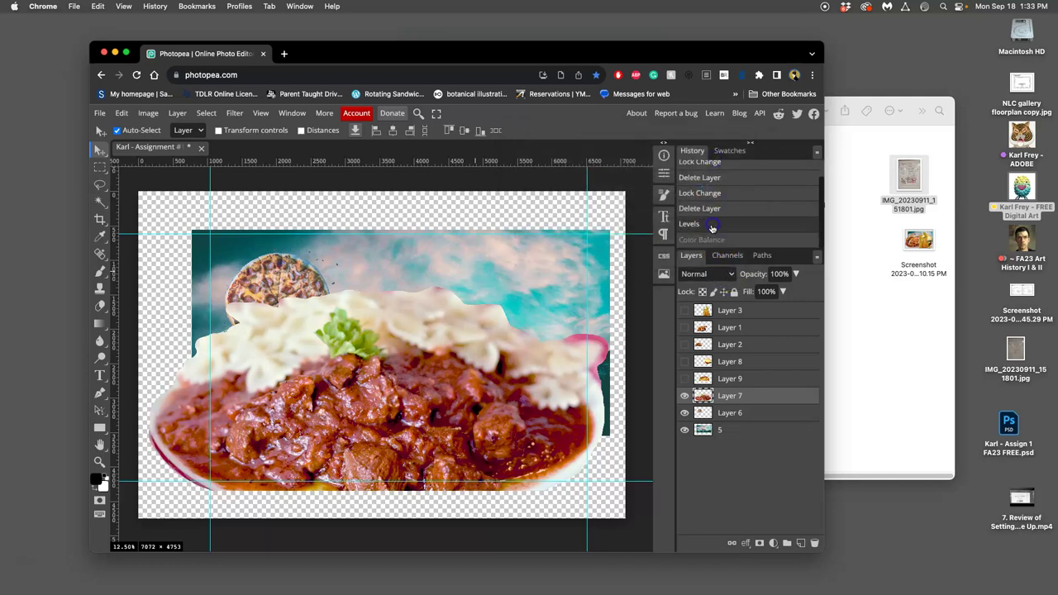
{"action": "left_click", "coordinate": [724, 241]}
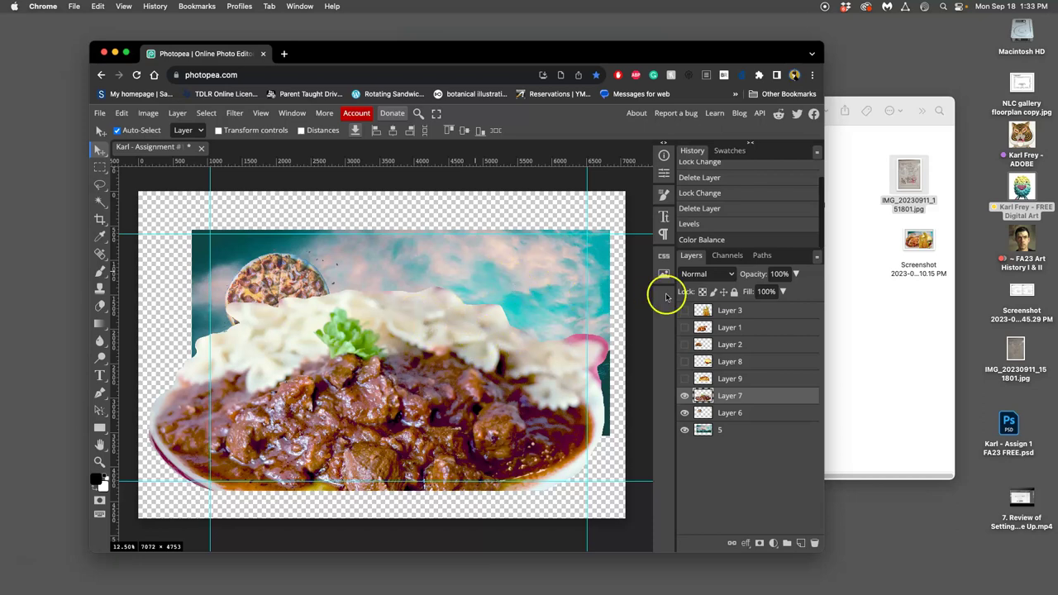
{"action": "left_click", "coordinate": [708, 225]}
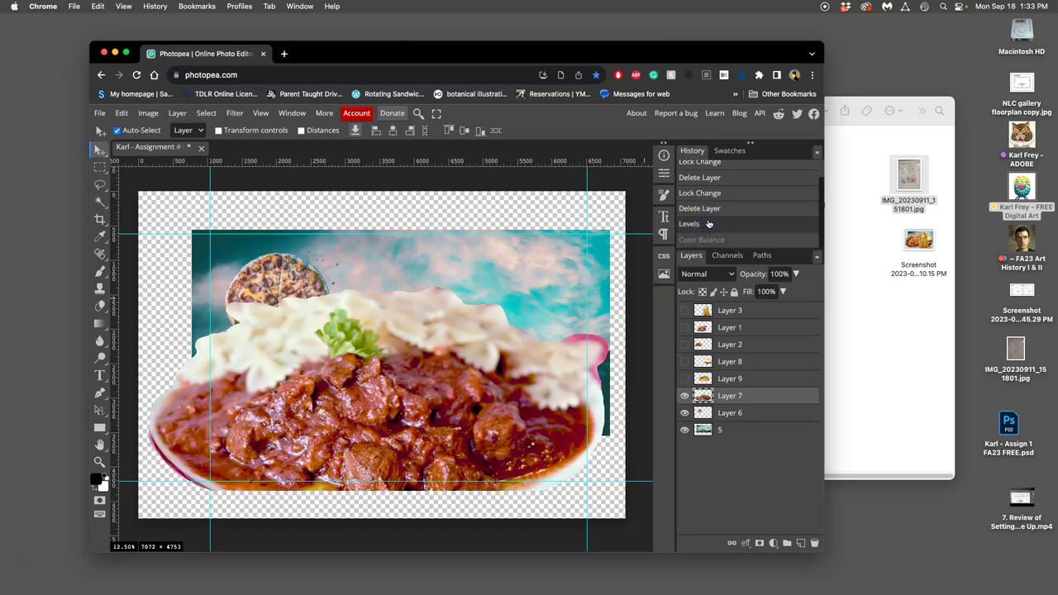
{"action": "left_click", "coordinate": [729, 210]}
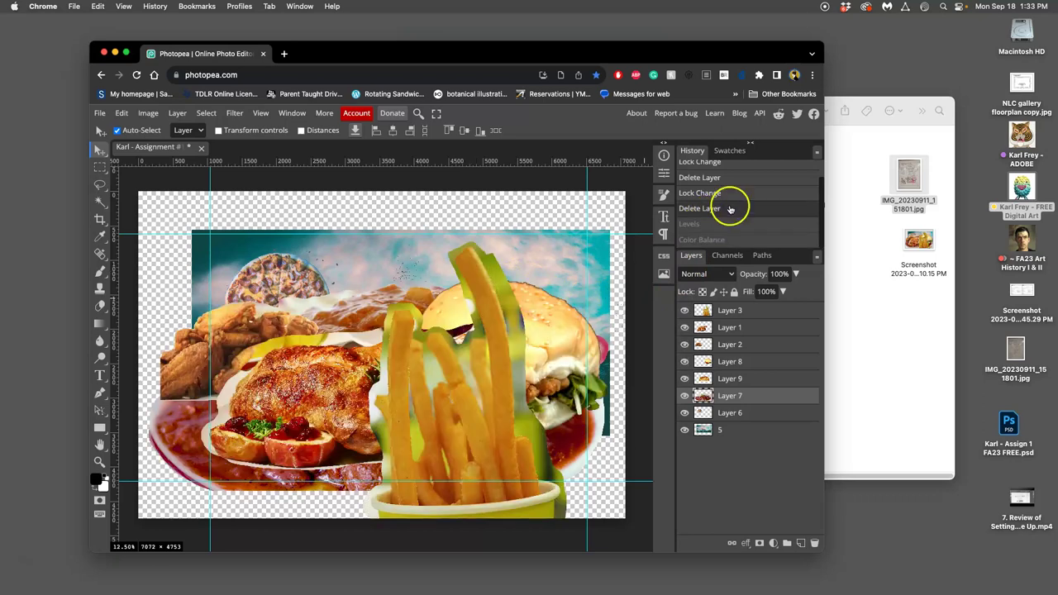
{"action": "left_click", "coordinate": [728, 225]}
{"action": "left_click", "coordinate": [725, 239]}
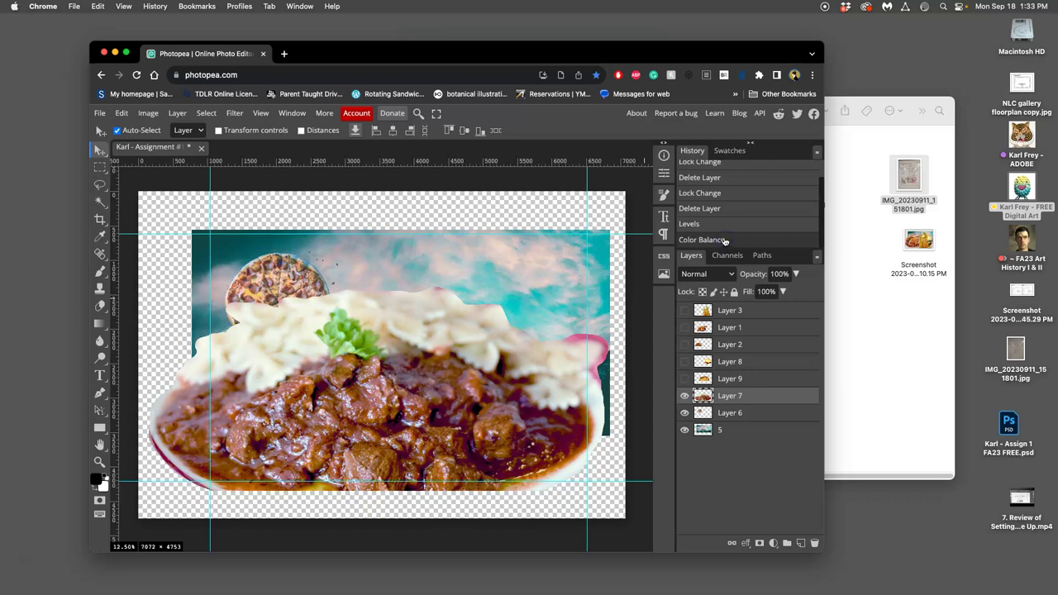
{"action": "left_click", "coordinate": [723, 226]}
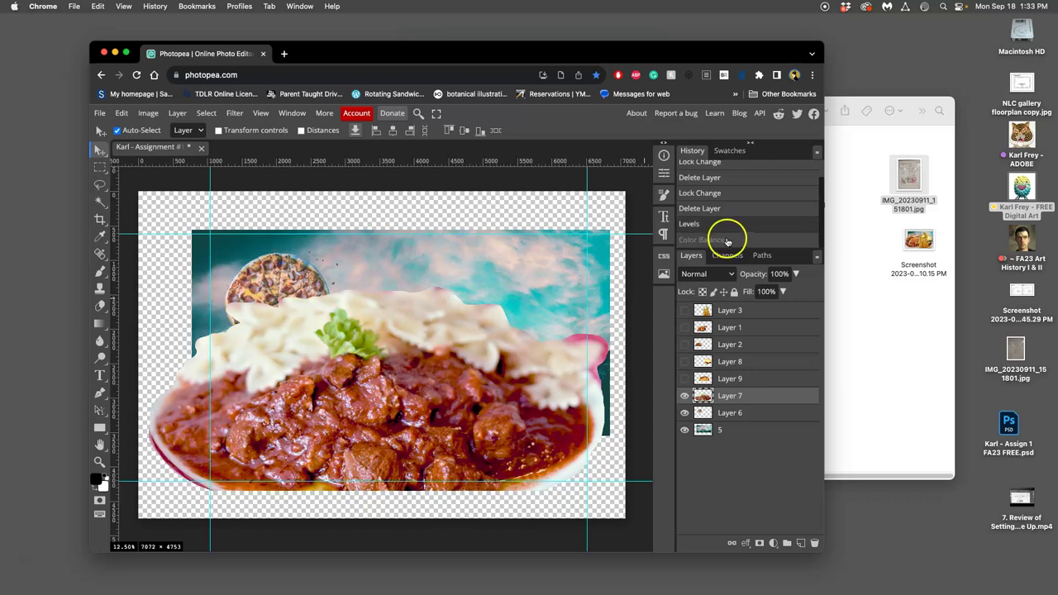
{"action": "left_click", "coordinate": [728, 240]}
{"action": "left_click", "coordinate": [739, 242]}
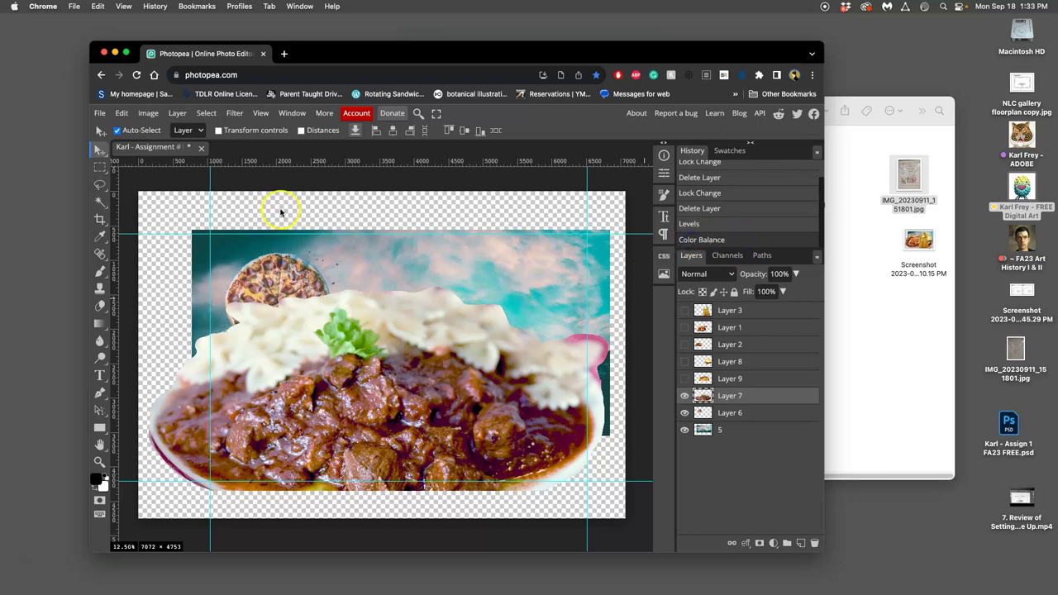
- Save the collage over the Assignment #1 PSD with Cmd+S, confirming Save changes
{"action": "key", "text": "super+s"}
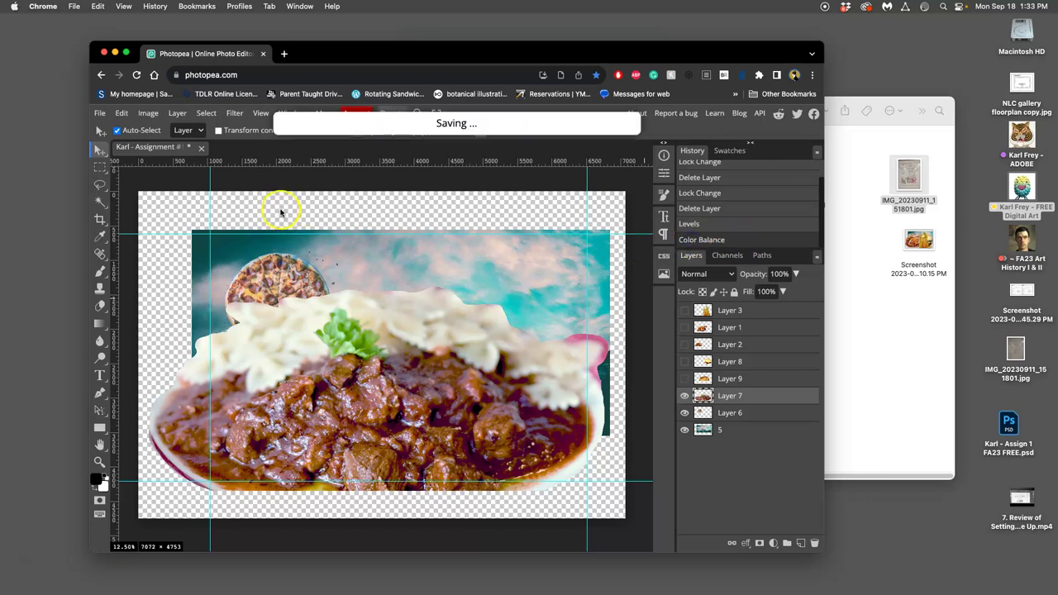
{"action": "left_click", "coordinate": [834, 246]}
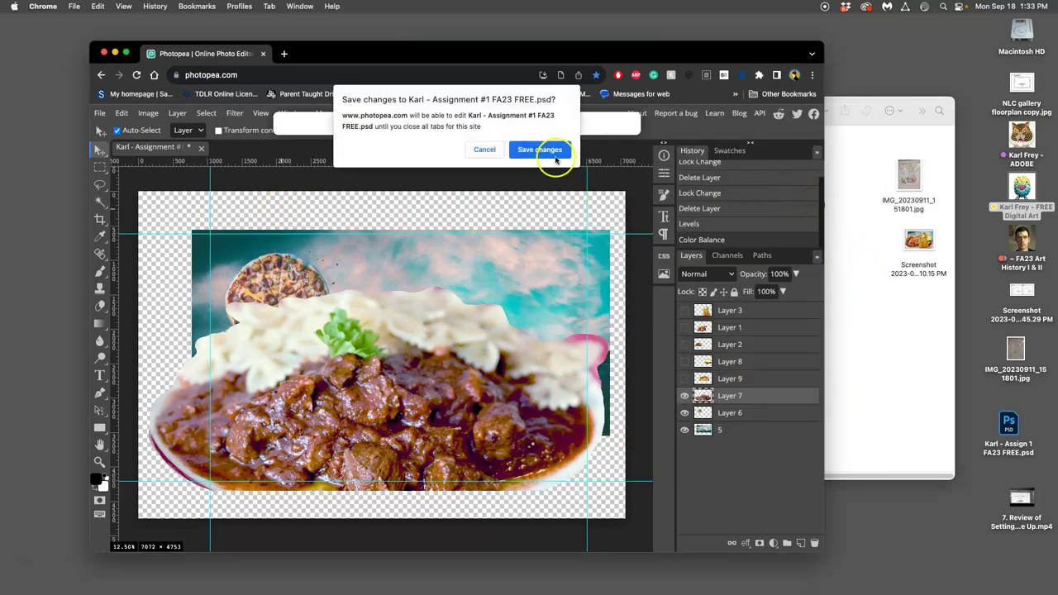
{"action": "left_click", "coordinate": [541, 150]}
{"action": "left_click", "coordinate": [817, 187]}
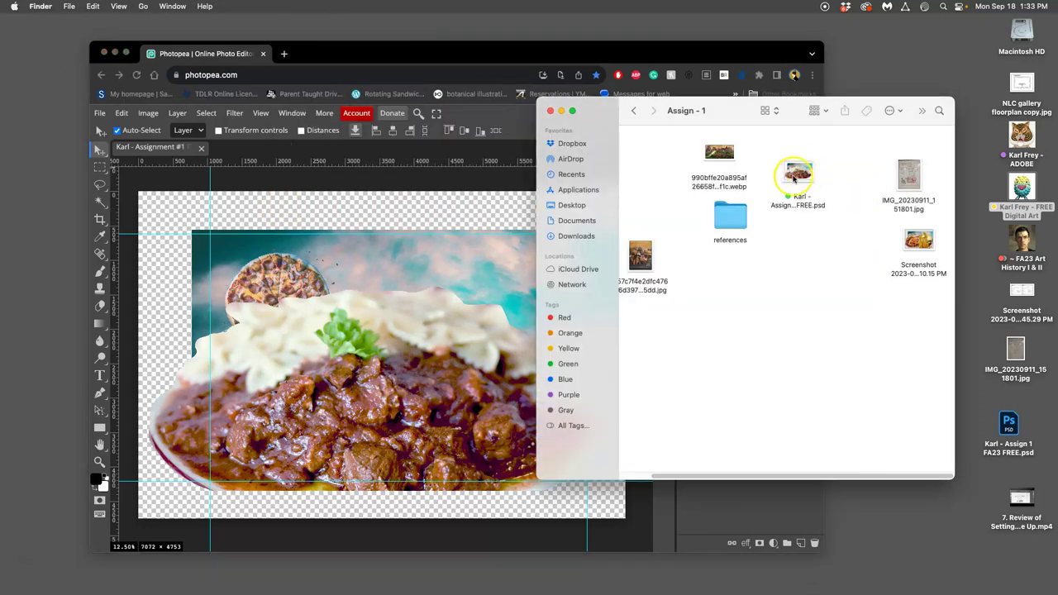
{"action": "left_click", "coordinate": [441, 309]}
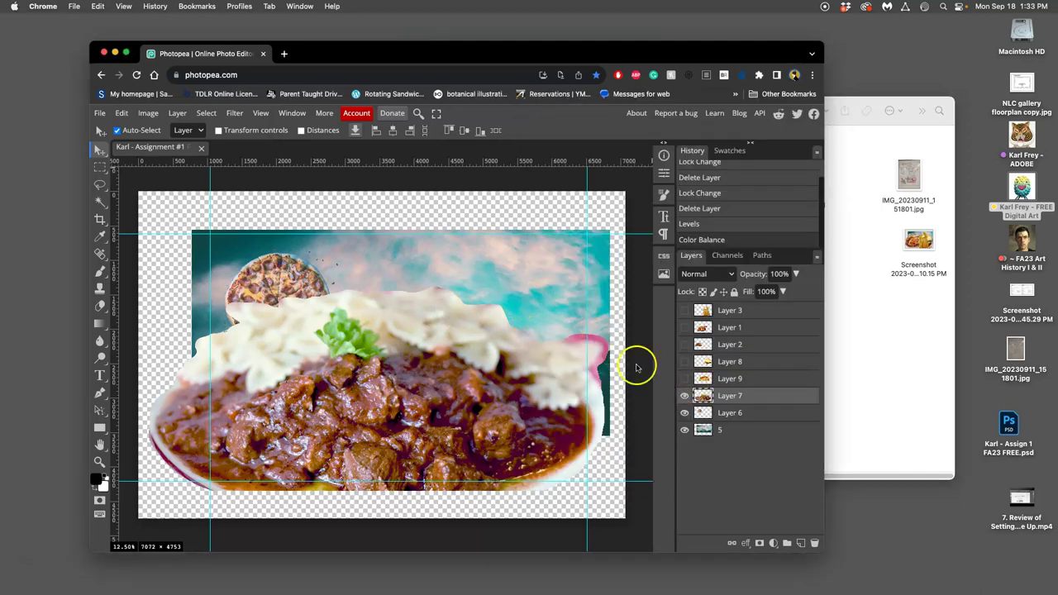
- Apply Hue/Saturation to Layer 7 with Hue -8 and Saturation 8
{"action": "left_click", "coordinate": [150, 113]}
{"action": "mouse_move", "coordinate": [157, 152]}
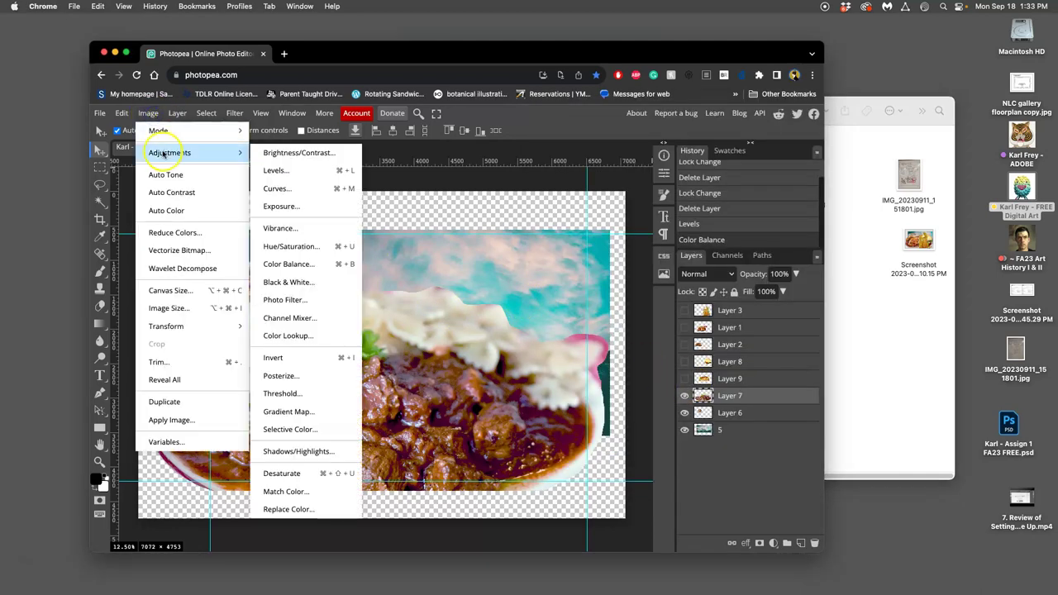
{"action": "left_click", "coordinate": [288, 247]}
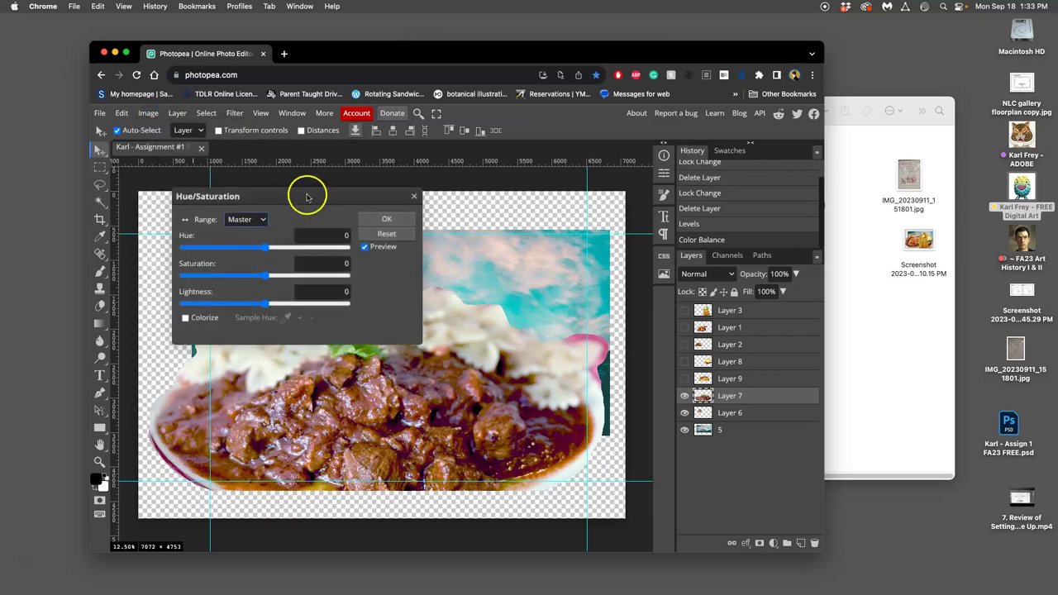
{"action": "left_click_drag", "start_coordinate": [306, 195], "coordinate": [592, 144]}
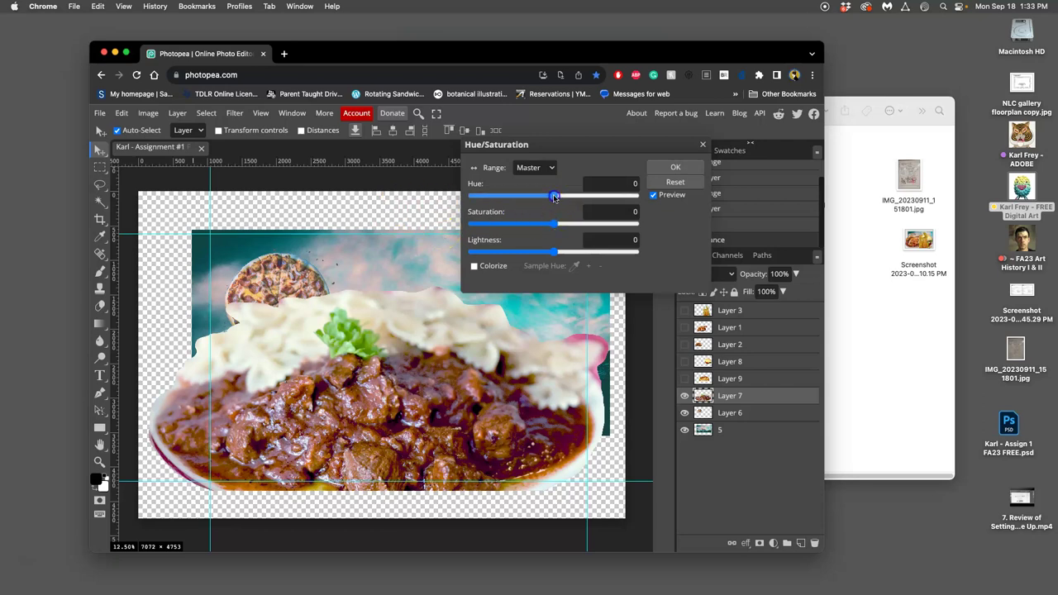
{"action": "mouse_move", "coordinate": [554, 197]}
{"action": "left_mouse_down"}
{"action": "mouse_move", "coordinate": [464, 198]}
{"action": "mouse_move", "coordinate": [591, 199]}
{"action": "mouse_move", "coordinate": [496, 198]}
{"action": "mouse_move", "coordinate": [553, 202]}
{"action": "left_mouse_up"}
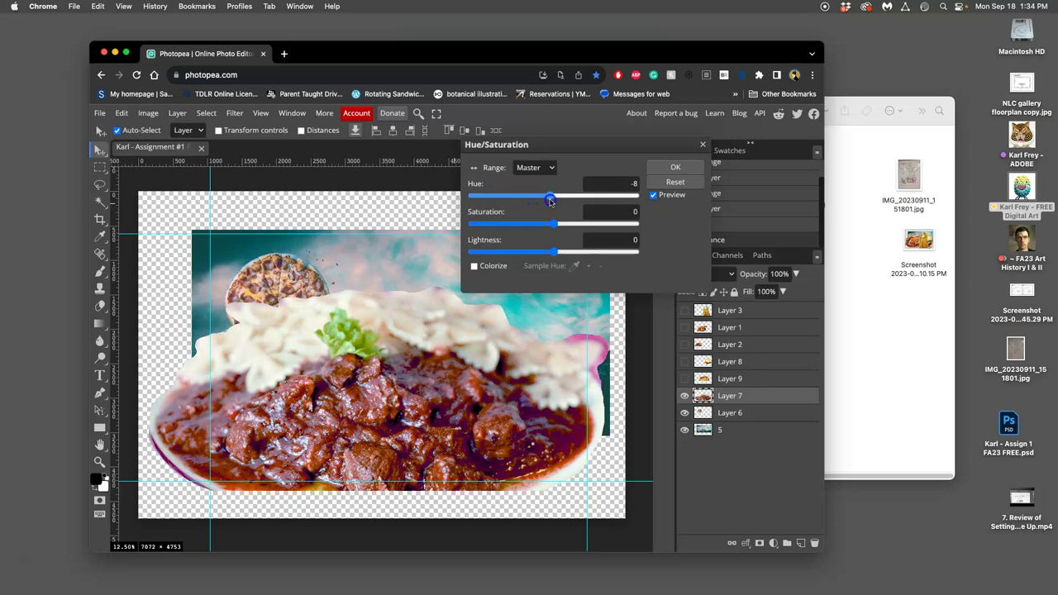
{"action": "mouse_move", "coordinate": [554, 224]}
{"action": "left_mouse_down"}
{"action": "mouse_move", "coordinate": [525, 219]}
{"action": "mouse_move", "coordinate": [633, 227]}
{"action": "mouse_move", "coordinate": [463, 223]}
{"action": "mouse_move", "coordinate": [646, 225]}
{"action": "mouse_move", "coordinate": [553, 228]}
{"action": "left_mouse_up"}
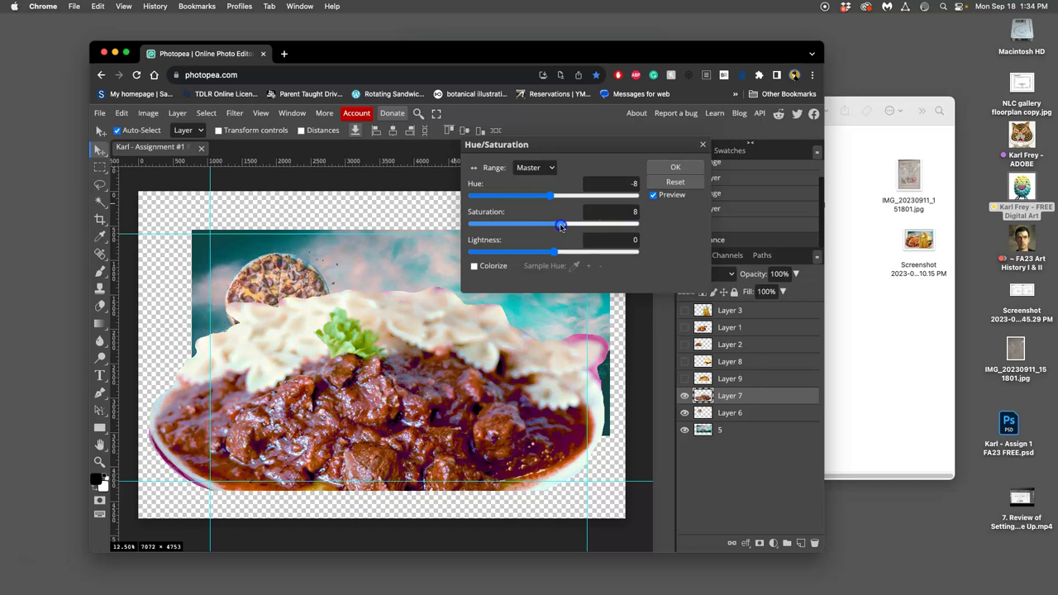
{"action": "left_click_drag", "start_coordinate": [561, 226], "coordinate": [560, 225]}
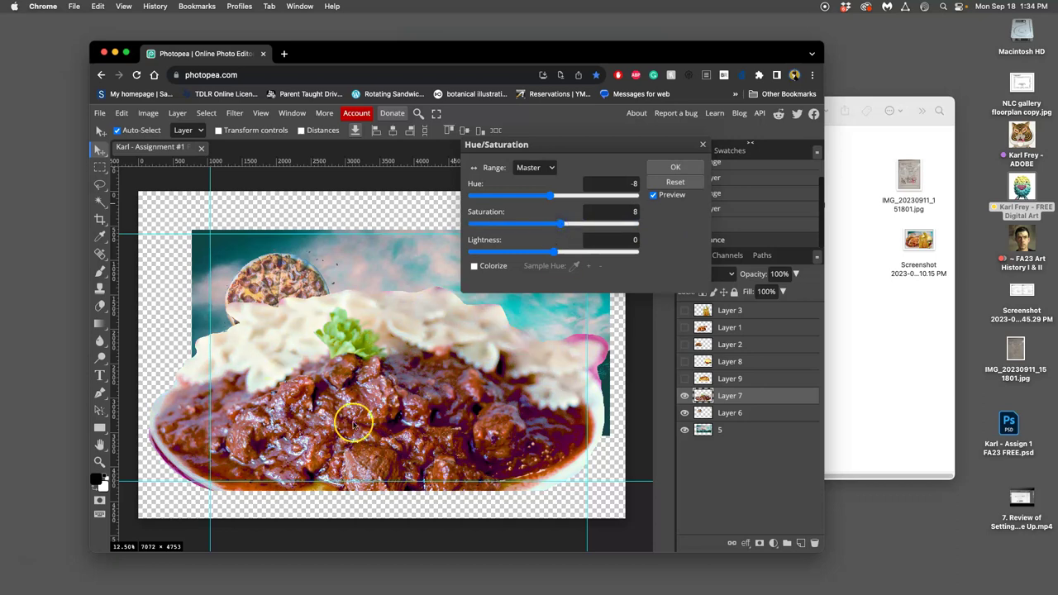
{"action": "left_click", "coordinate": [680, 168]}
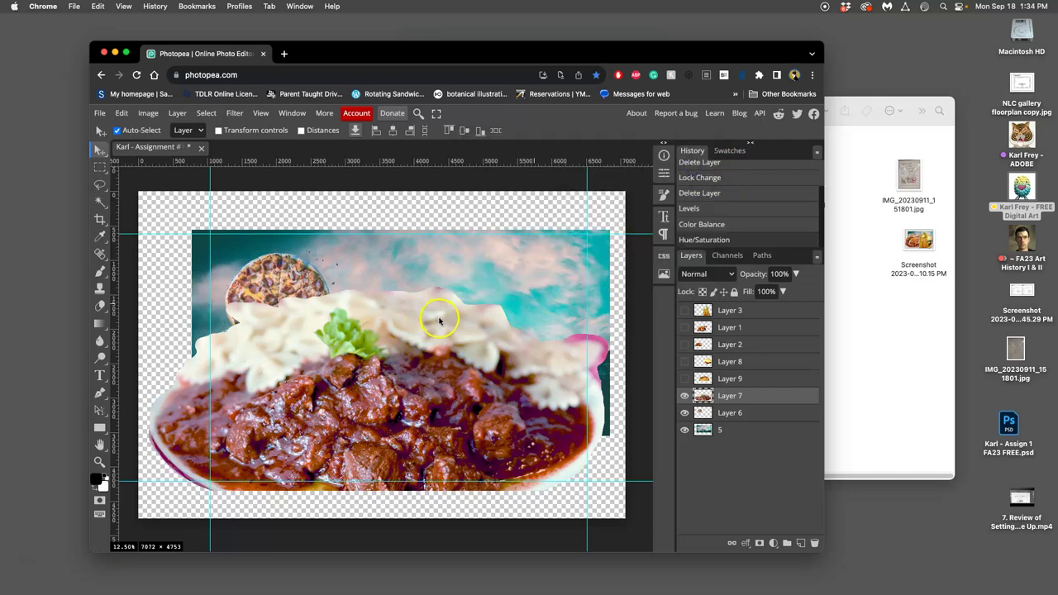
- Make the spaghetti Layer 9 visible, select it, and bring up Levels
{"action": "left_click", "coordinate": [686, 379]}
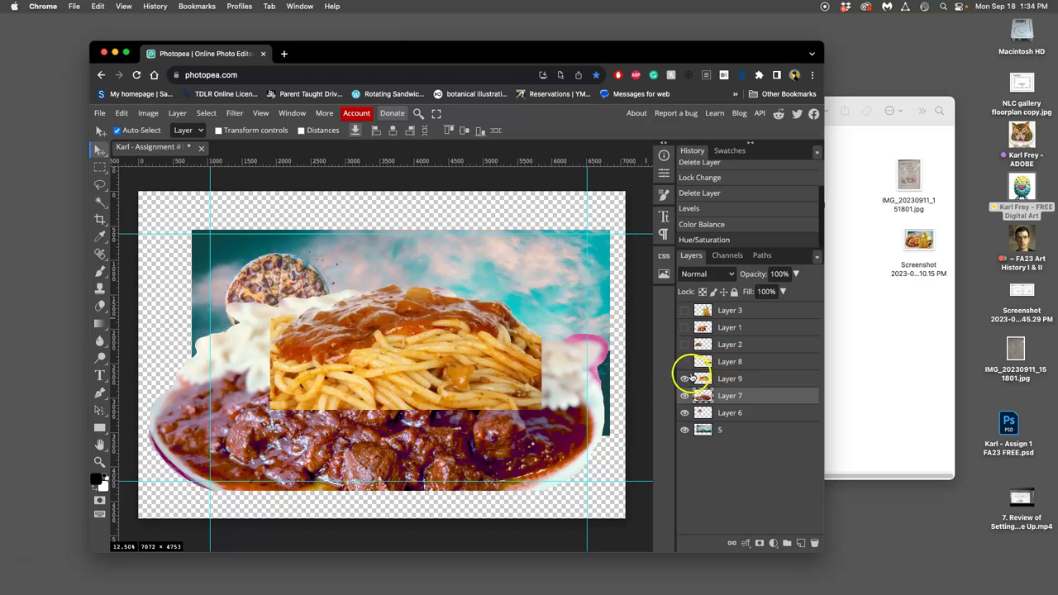
{"action": "left_click", "coordinate": [739, 379]}
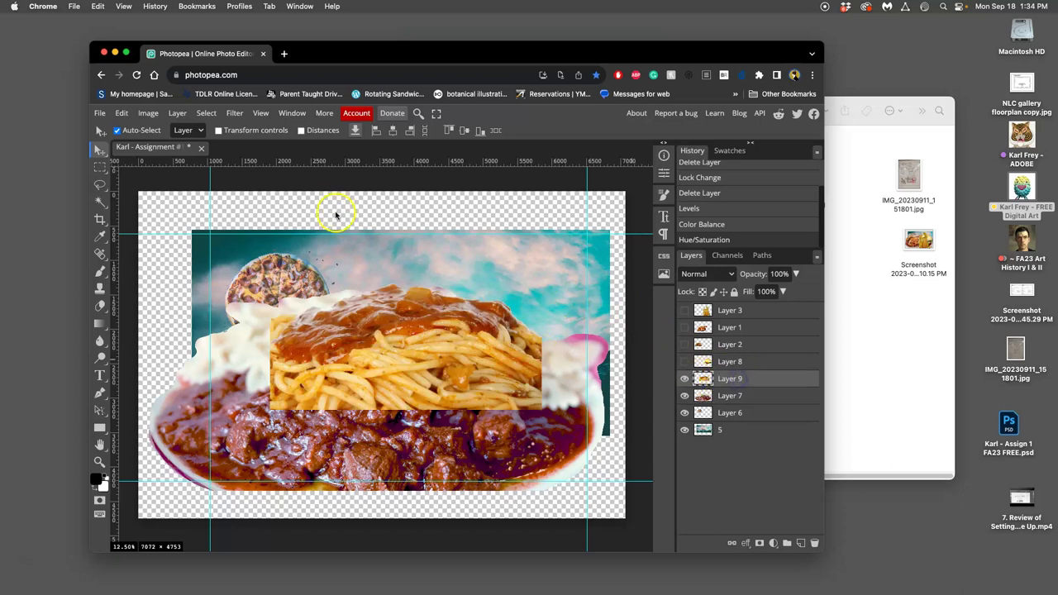
{"action": "left_click", "coordinate": [147, 113]}
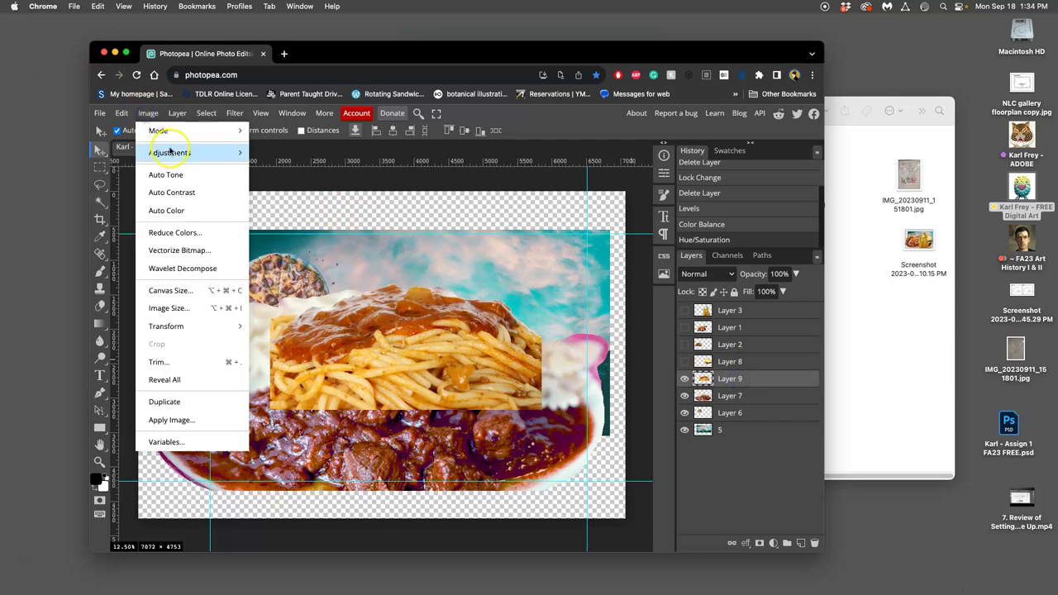
{"action": "mouse_move", "coordinate": [170, 152]}
{"action": "left_click", "coordinate": [261, 169]}
- Set the spaghetti's Levels to midtone 0.51 and output black 32, then apply
{"action": "mouse_move", "coordinate": [612, 206]}
{"action": "left_mouse_down"}
{"action": "mouse_move", "coordinate": [598, 208]}
{"action": "mouse_move", "coordinate": [624, 207]}
{"action": "left_mouse_up"}
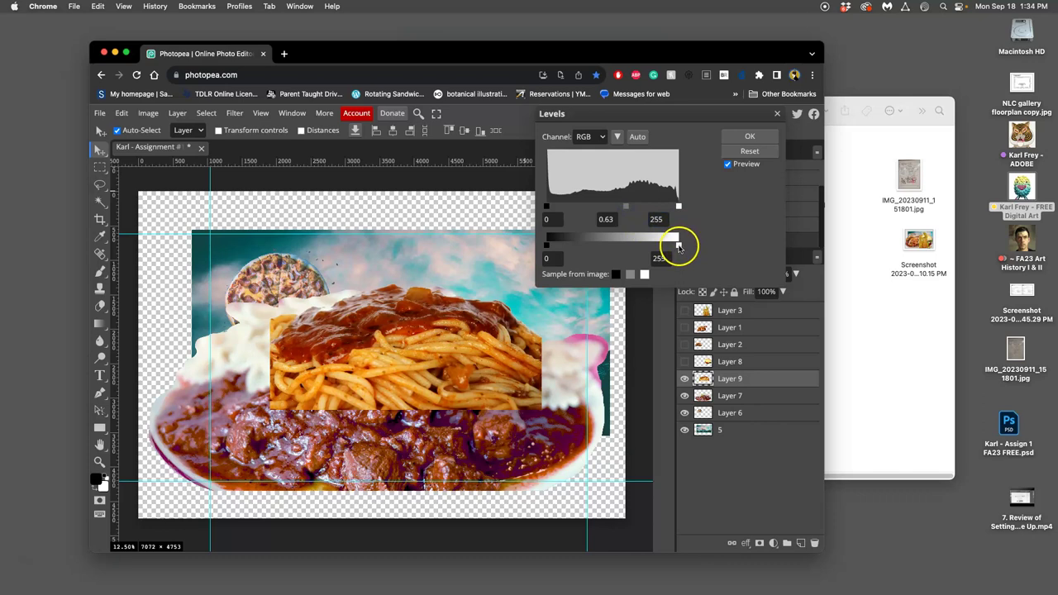
{"action": "left_click_drag", "start_coordinate": [547, 245], "coordinate": [562, 246]}
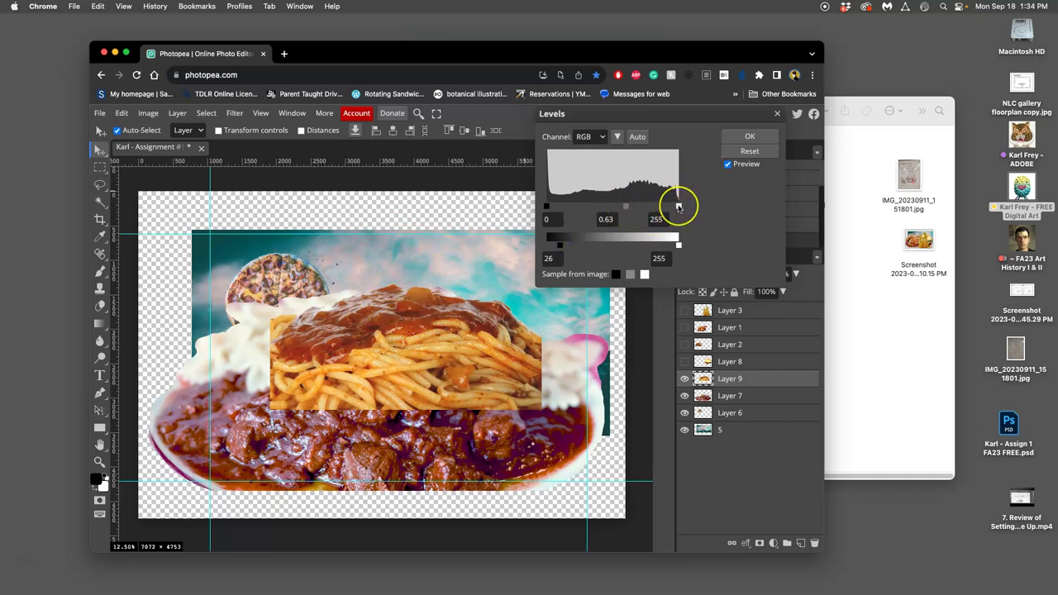
{"action": "mouse_move", "coordinate": [678, 207]}
{"action": "left_mouse_down"}
{"action": "mouse_move", "coordinate": [668, 208]}
{"action": "mouse_move", "coordinate": [680, 207]}
{"action": "left_mouse_up"}
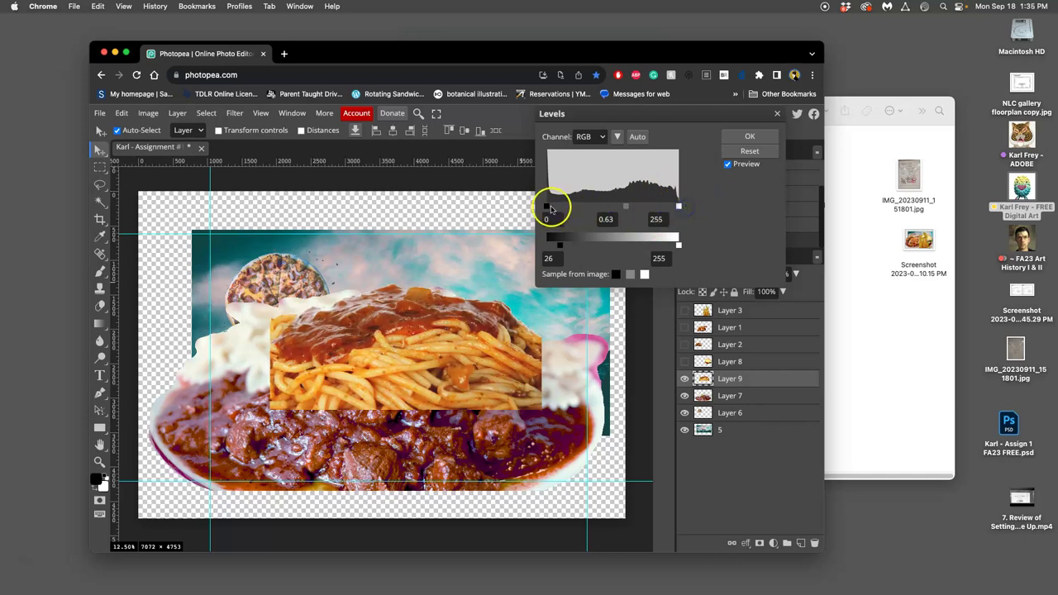
{"action": "mouse_move", "coordinate": [546, 207]}
{"action": "left_mouse_down"}
{"action": "mouse_move", "coordinate": [556, 207]}
{"action": "mouse_move", "coordinate": [546, 208]}
{"action": "left_mouse_up"}
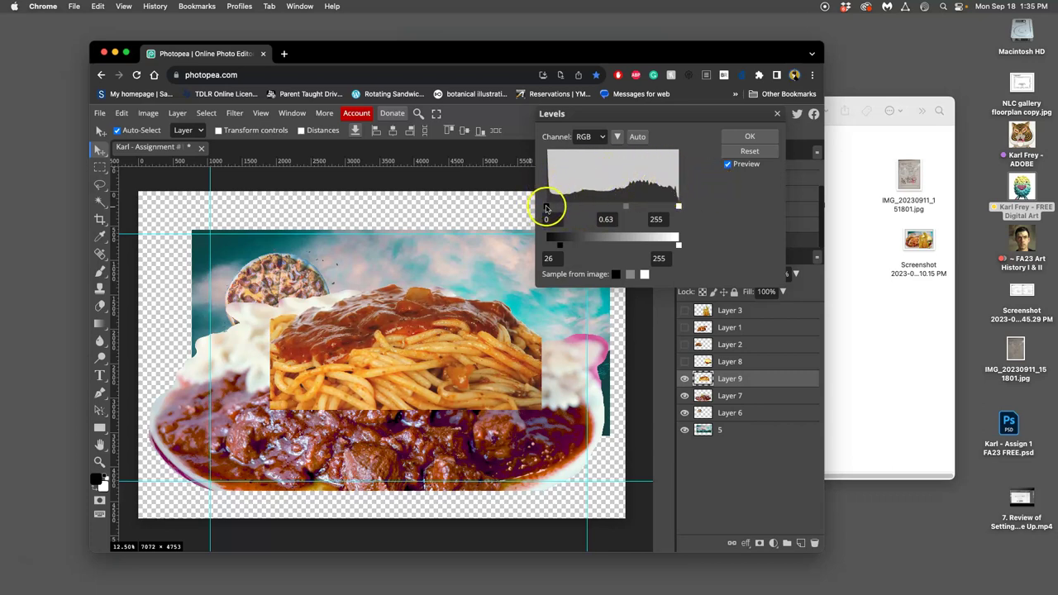
{"action": "left_click_drag", "start_coordinate": [553, 208], "coordinate": [568, 209]}
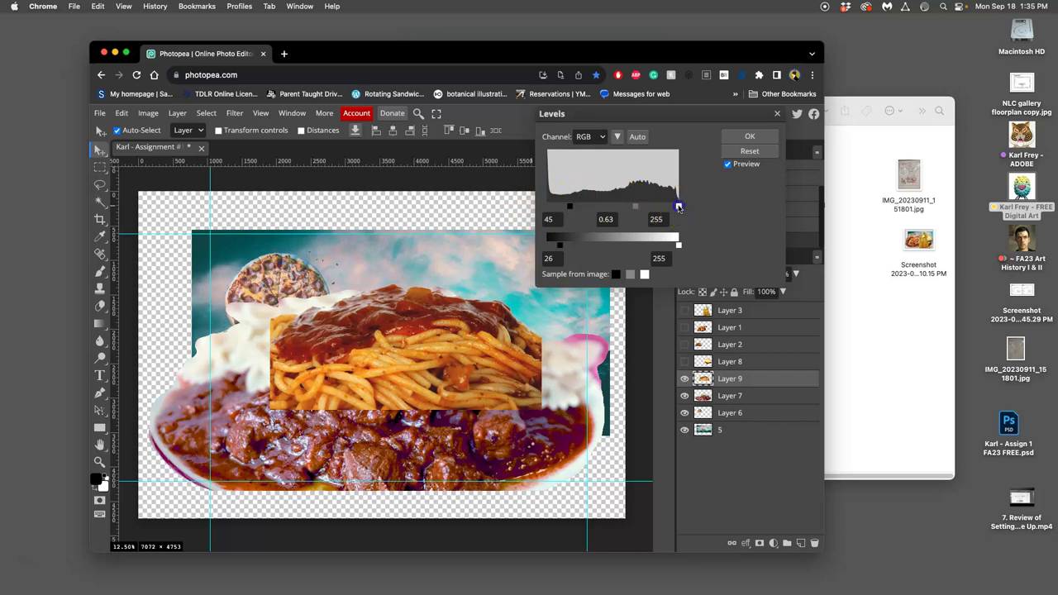
{"action": "mouse_move", "coordinate": [679, 207]}
{"action": "left_mouse_down"}
{"action": "mouse_move", "coordinate": [662, 207]}
{"action": "mouse_move", "coordinate": [689, 207]}
{"action": "mouse_move", "coordinate": [653, 206]}
{"action": "mouse_move", "coordinate": [688, 206]}
{"action": "left_mouse_up"}
{"action": "left_click_drag", "start_coordinate": [569, 208], "coordinate": [541, 207]}
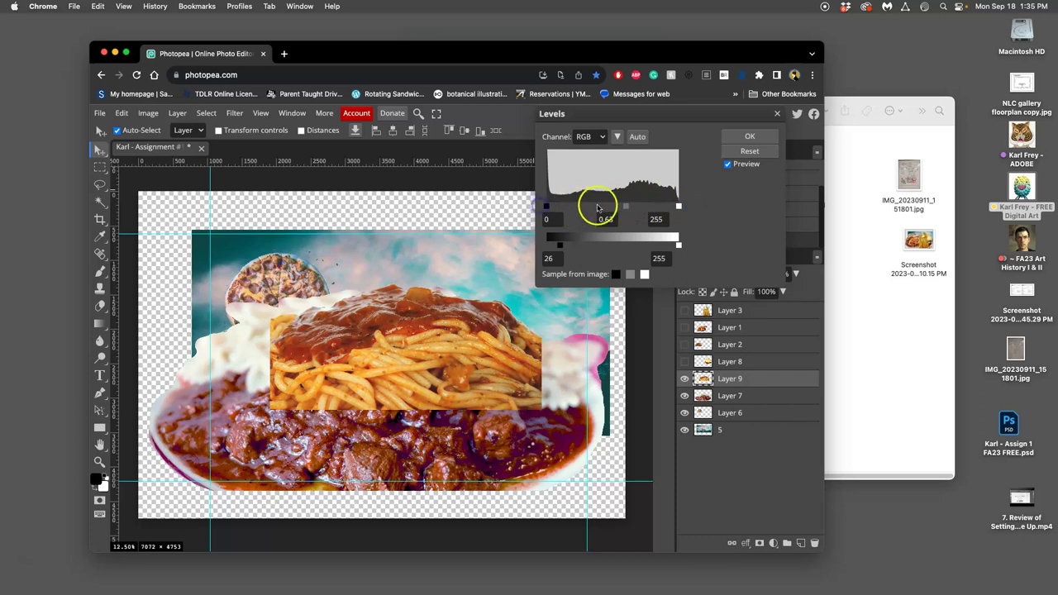
{"action": "mouse_move", "coordinate": [625, 206]}
{"action": "left_mouse_down"}
{"action": "mouse_move", "coordinate": [608, 206]}
{"action": "mouse_move", "coordinate": [635, 207]}
{"action": "left_mouse_up"}
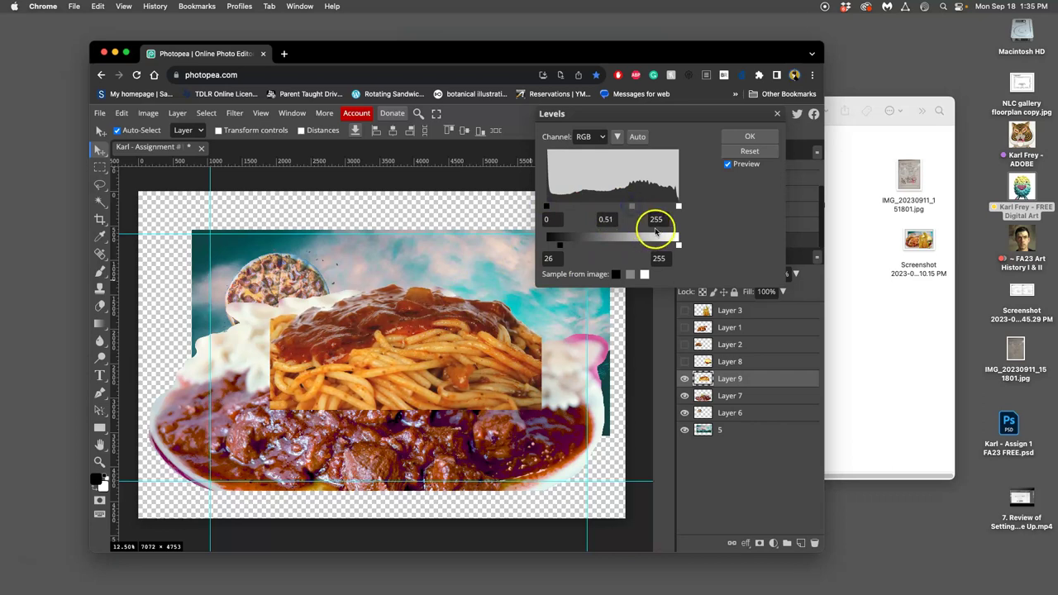
{"action": "mouse_move", "coordinate": [560, 245]}
{"action": "left_mouse_down"}
{"action": "mouse_move", "coordinate": [526, 245]}
{"action": "mouse_move", "coordinate": [565, 244]}
{"action": "left_mouse_up"}
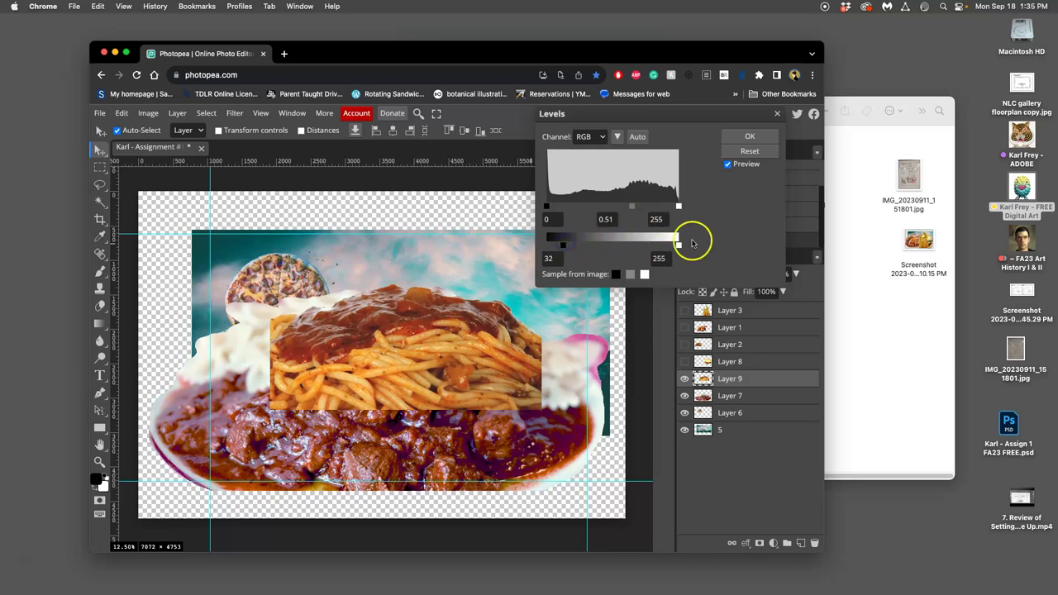
{"action": "mouse_move", "coordinate": [679, 243]}
{"action": "left_mouse_down"}
{"action": "mouse_move", "coordinate": [658, 245]}
{"action": "mouse_move", "coordinate": [683, 245]}
{"action": "left_mouse_up"}
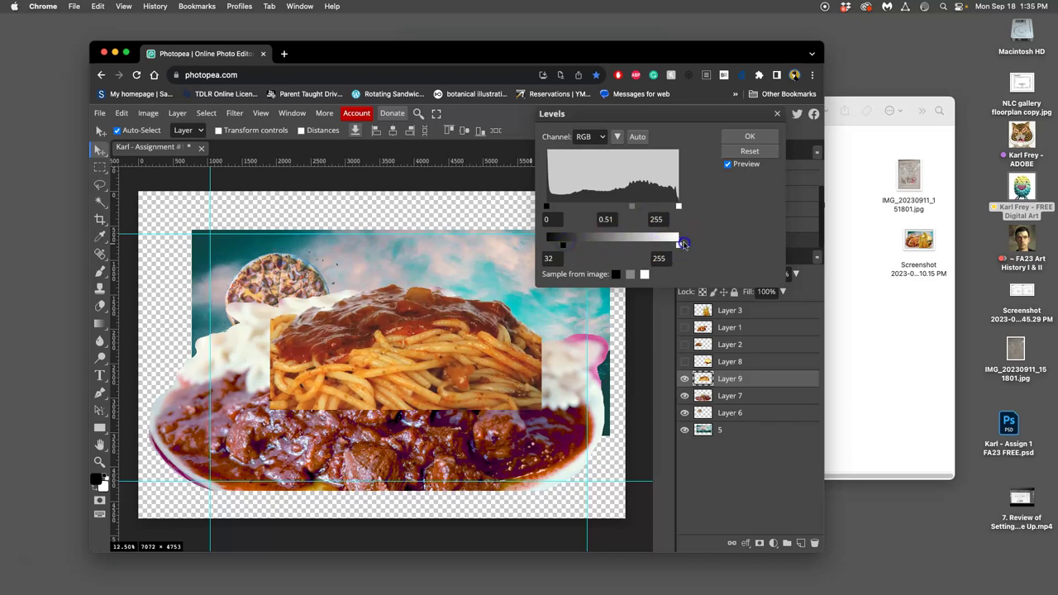
{"action": "left_click", "coordinate": [749, 136]}
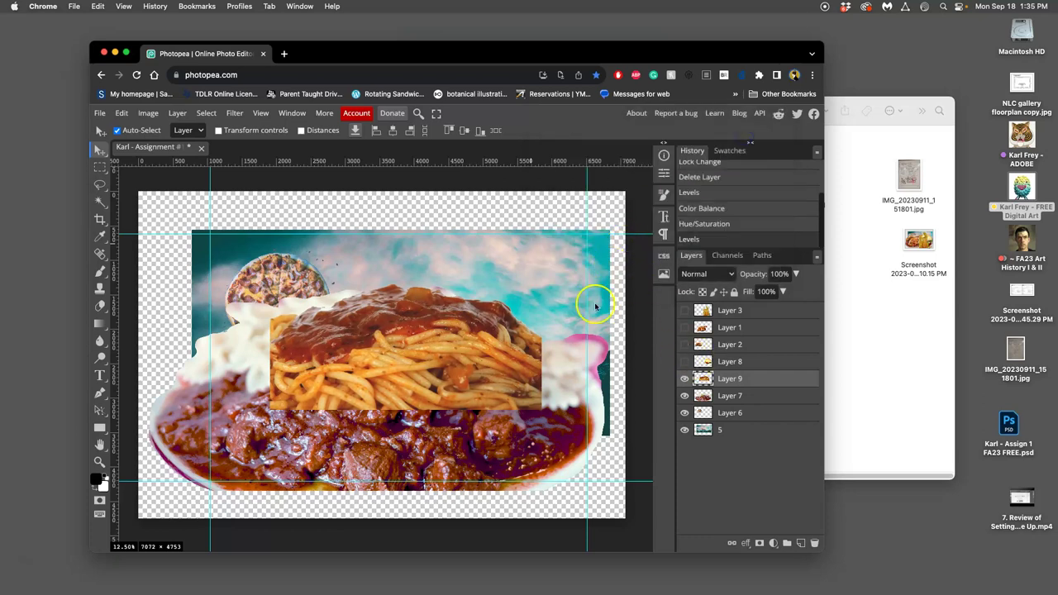
- Open Color Balance on the spaghetti and set the shadows to -27/12/52, toward cyan and blue
{"action": "left_click", "coordinate": [152, 114]}
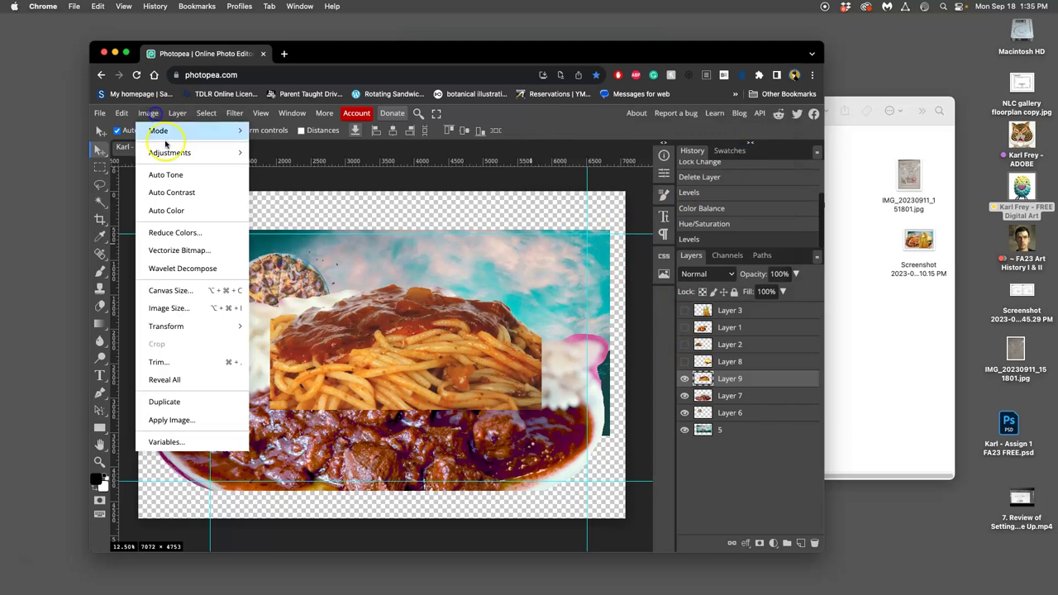
{"action": "mouse_move", "coordinate": [177, 152]}
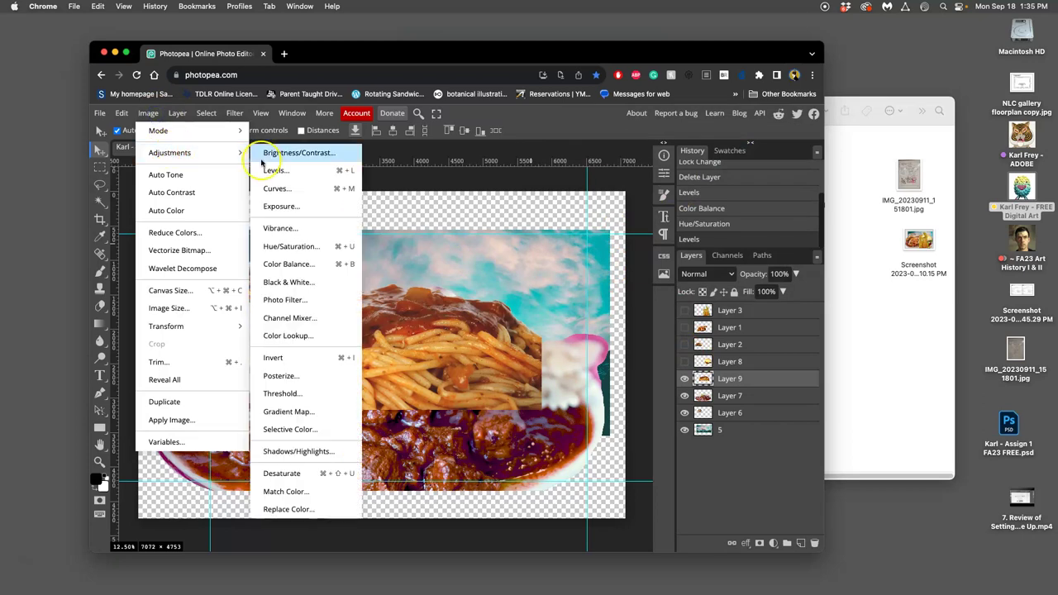
{"action": "left_click", "coordinate": [301, 263]}
{"action": "left_click_drag", "start_coordinate": [630, 142], "coordinate": [673, 132]}
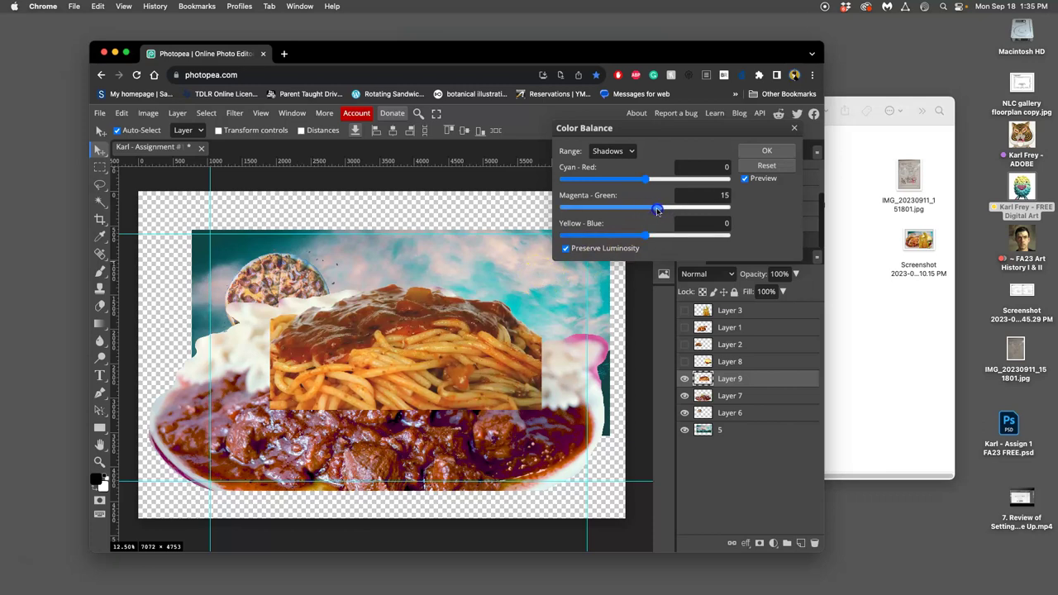
{"action": "left_click_drag", "start_coordinate": [650, 180], "coordinate": [634, 183]}
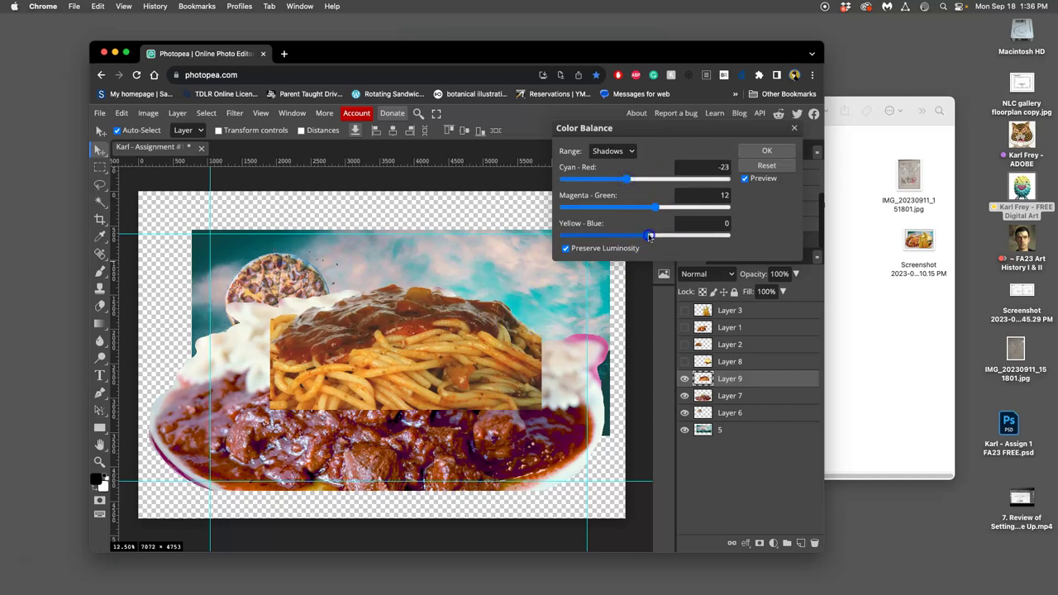
{"action": "left_click_drag", "start_coordinate": [652, 236], "coordinate": [683, 231]}
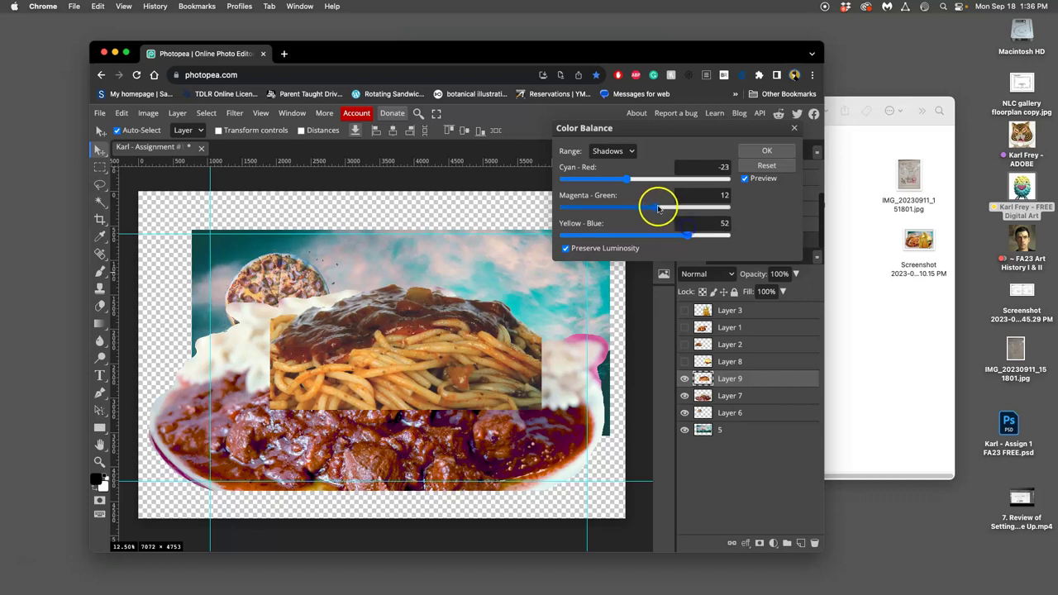
{"action": "left_click_drag", "start_coordinate": [628, 178], "coordinate": [620, 180]}
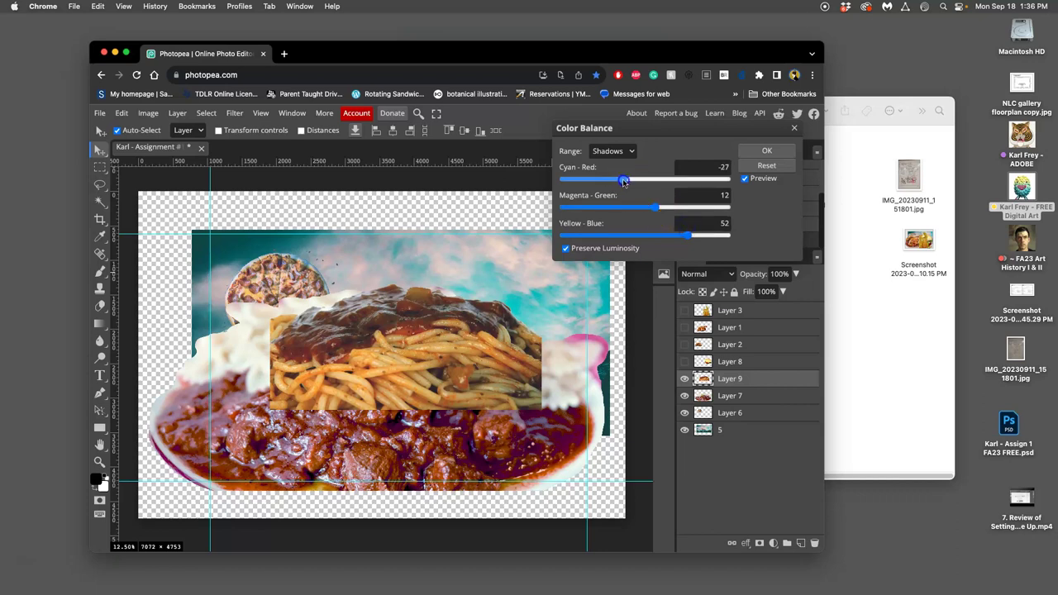
- Set the midtones to -16/0/42 and the highlights to 15/0/-10, then apply
{"action": "left_click", "coordinate": [613, 151]}
{"action": "left_click", "coordinate": [613, 163]}
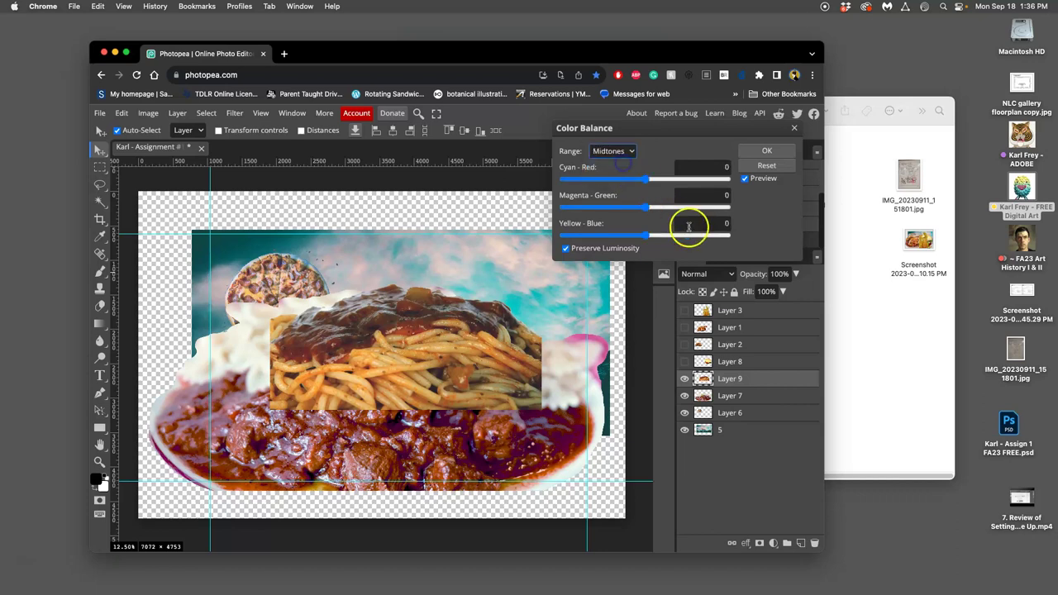
{"action": "left_click_drag", "start_coordinate": [640, 179], "coordinate": [631, 181]}
{"action": "left_click_drag", "start_coordinate": [646, 236], "coordinate": [662, 237]}
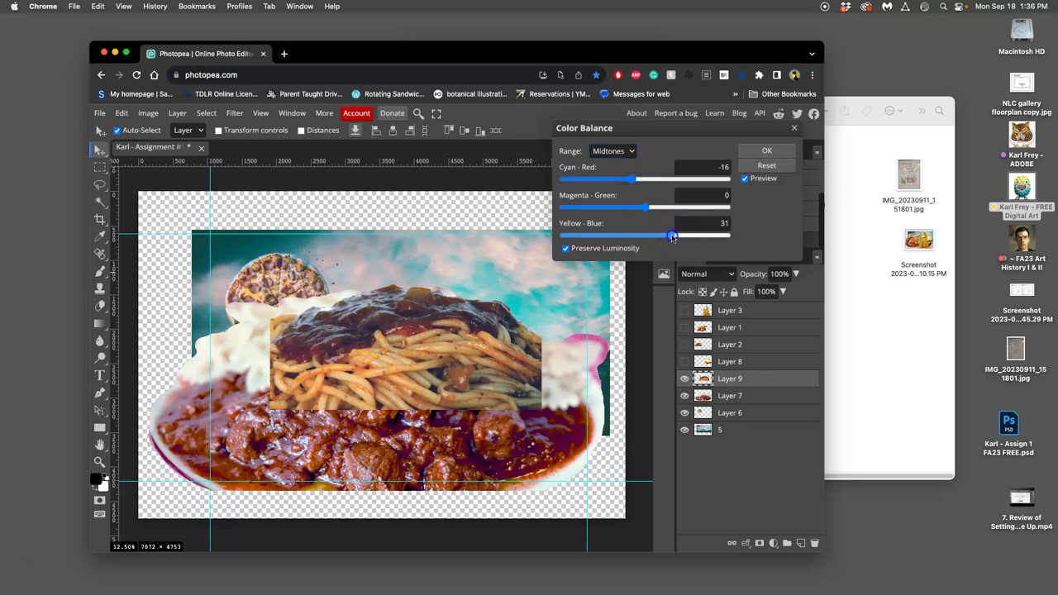
{"action": "left_click", "coordinate": [613, 150]}
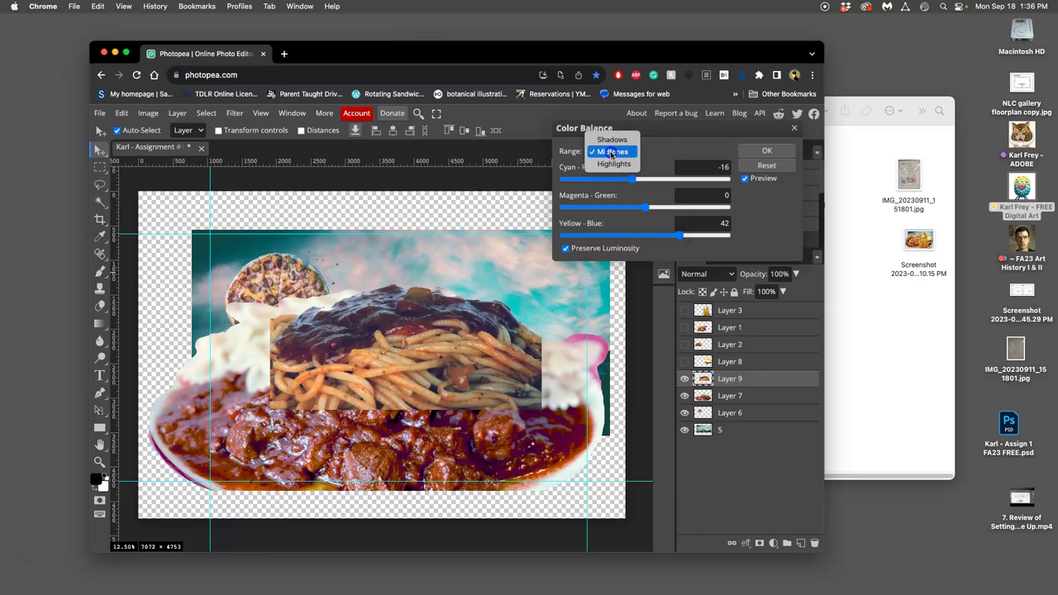
{"action": "left_click", "coordinate": [616, 168]}
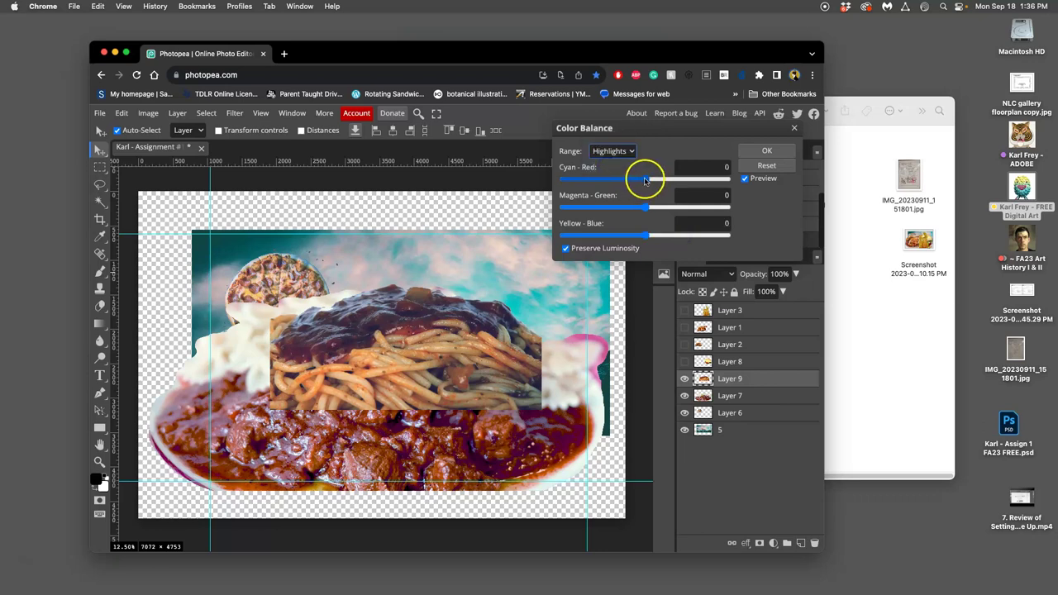
{"action": "left_click_drag", "start_coordinate": [656, 181], "coordinate": [658, 179]}
{"action": "left_click_drag", "start_coordinate": [646, 236], "coordinate": [645, 237]}
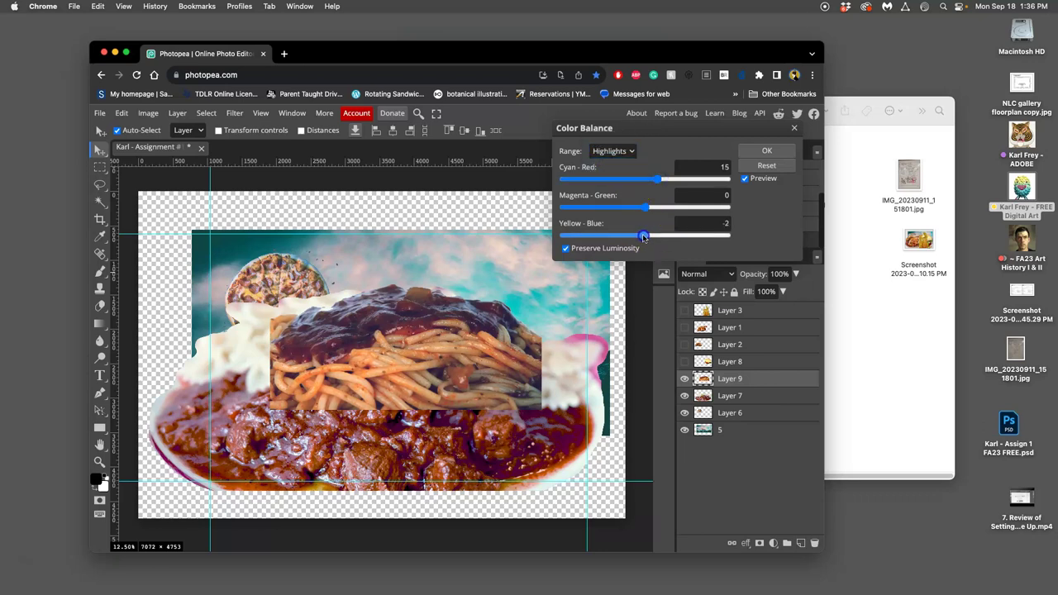
{"action": "left_click", "coordinate": [753, 153]}
- Restore the spaghetti's Levels and Color Balance steps in History
{"action": "left_click", "coordinate": [709, 209]}
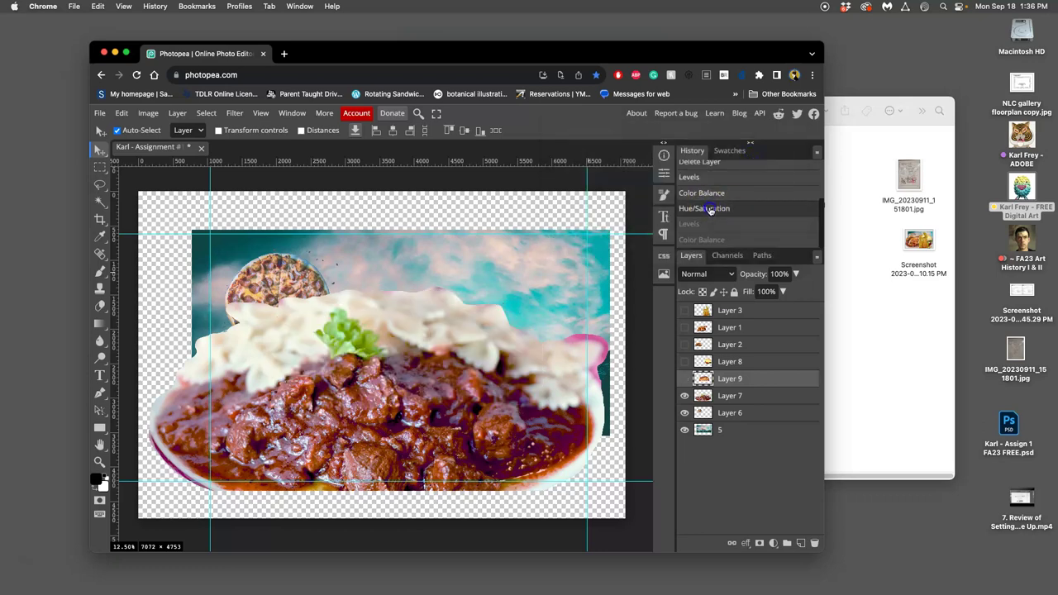
{"action": "left_click", "coordinate": [711, 225]}
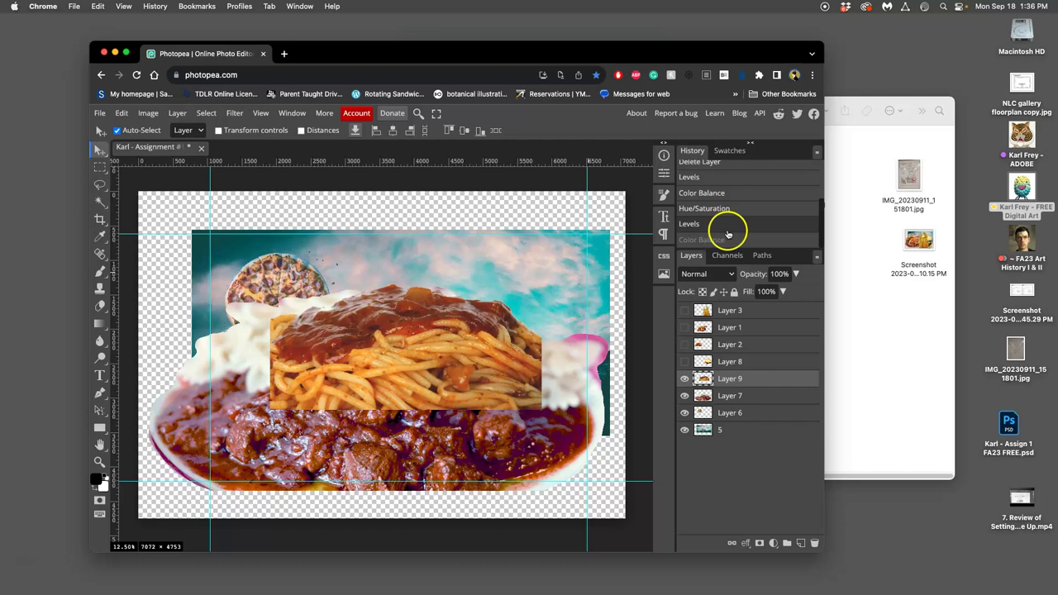
{"action": "left_click", "coordinate": [731, 240]}
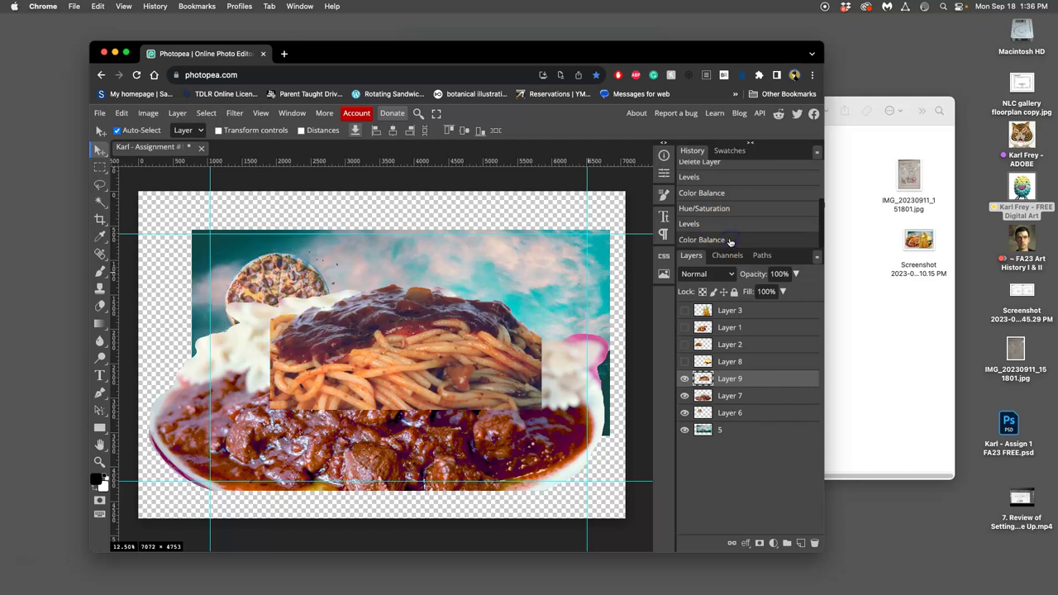
- Apply Hue/Saturation to the spaghetti layer with Hue 6 and Saturation -4
{"action": "left_click", "coordinate": [150, 114]}
{"action": "mouse_move", "coordinate": [231, 152]}
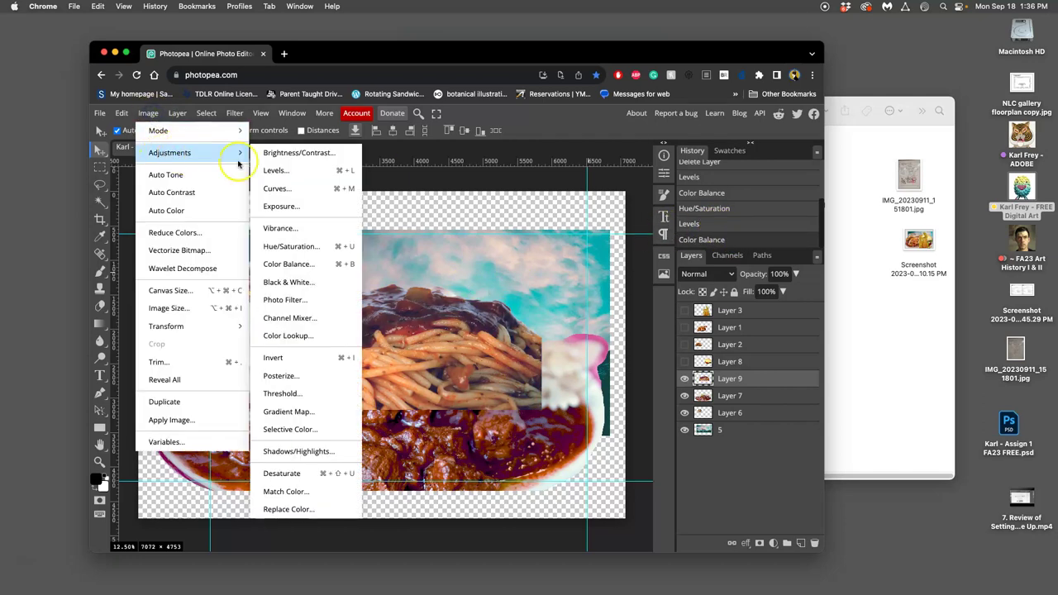
{"action": "left_click", "coordinate": [305, 247]}
{"action": "left_click", "coordinate": [555, 197]}
{"action": "left_click_drag", "start_coordinate": [555, 197], "coordinate": [553, 198]}
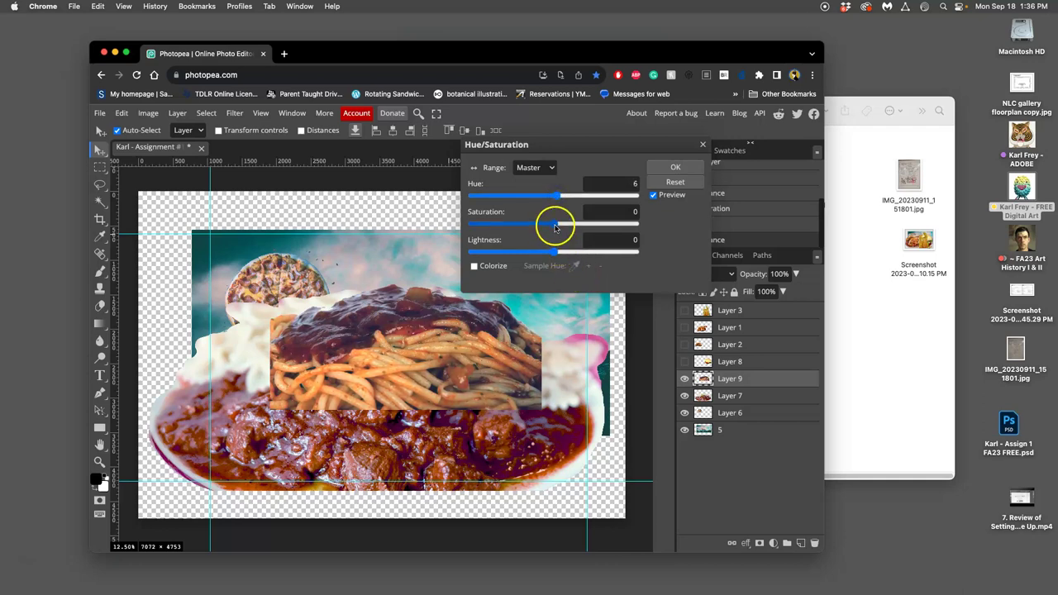
{"action": "left_click_drag", "start_coordinate": [553, 223], "coordinate": [506, 229]}
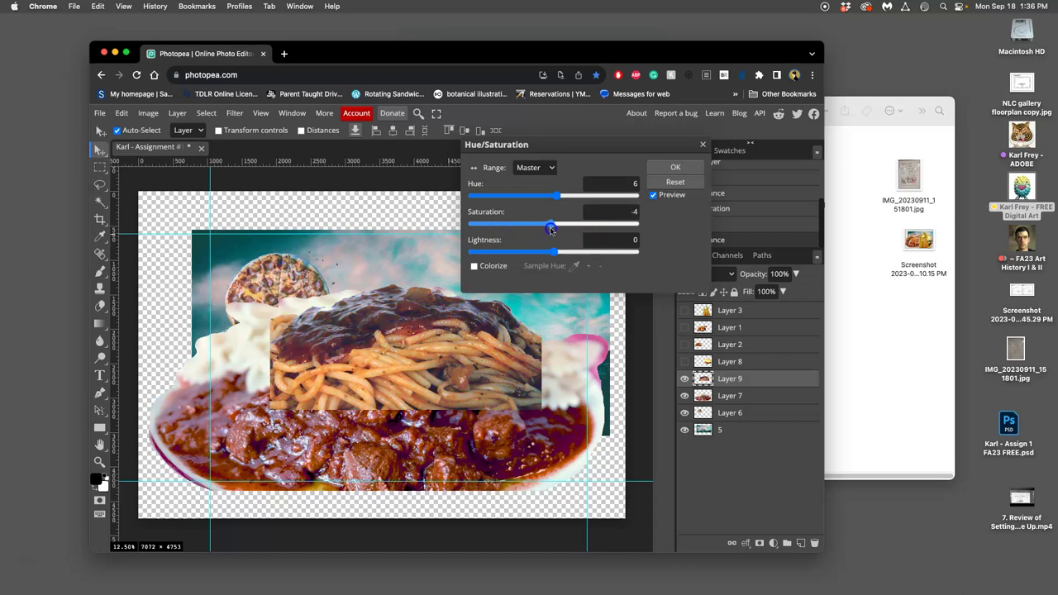
{"action": "left_click", "coordinate": [677, 167]}
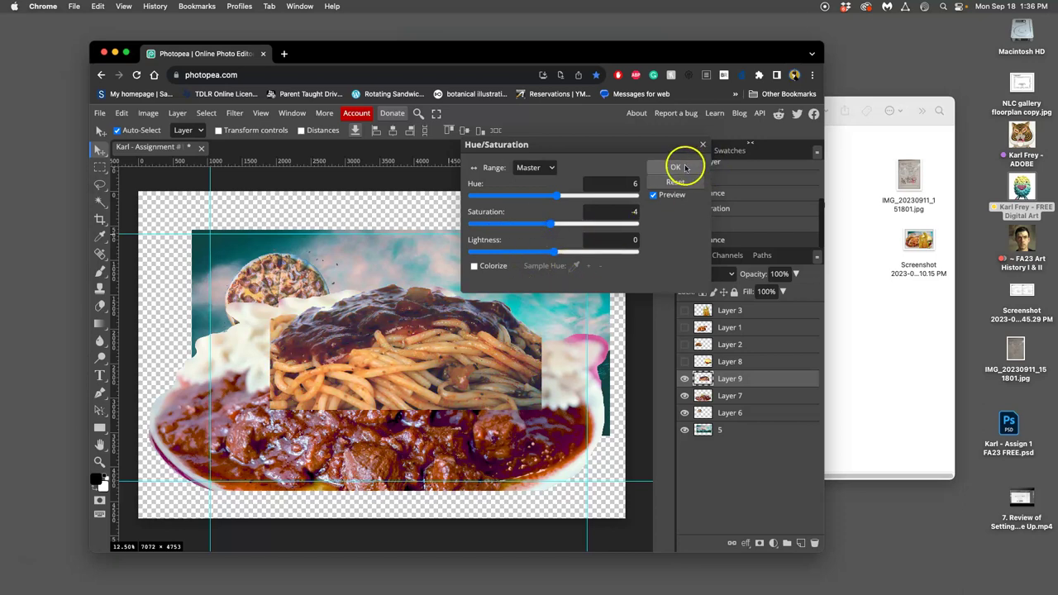
- Show and select the burger Layer 8, toggling its visibility to compare the collage
{"action": "left_click", "coordinate": [685, 361]}
{"action": "left_click", "coordinate": [744, 362]}
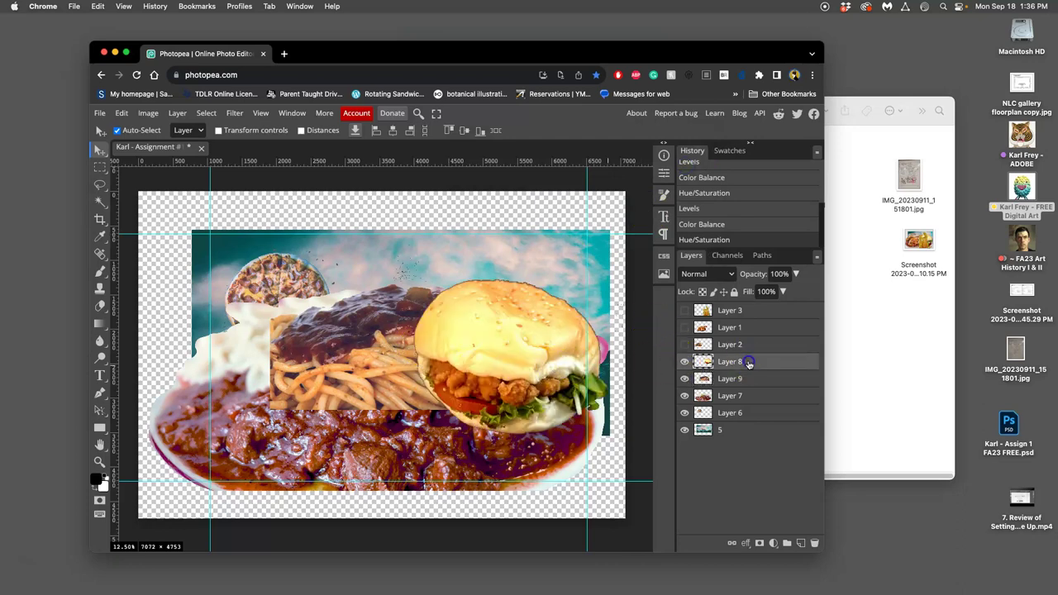
{"action": "left_click", "coordinate": [685, 361]}
{"action": "left_click", "coordinate": [684, 361]}
- Apply Levels to the burger with midtones 0.65 and output range 26 to 216
{"action": "left_click", "coordinate": [146, 112]}
{"action": "mouse_move", "coordinate": [169, 152]}
{"action": "left_click", "coordinate": [276, 170]}
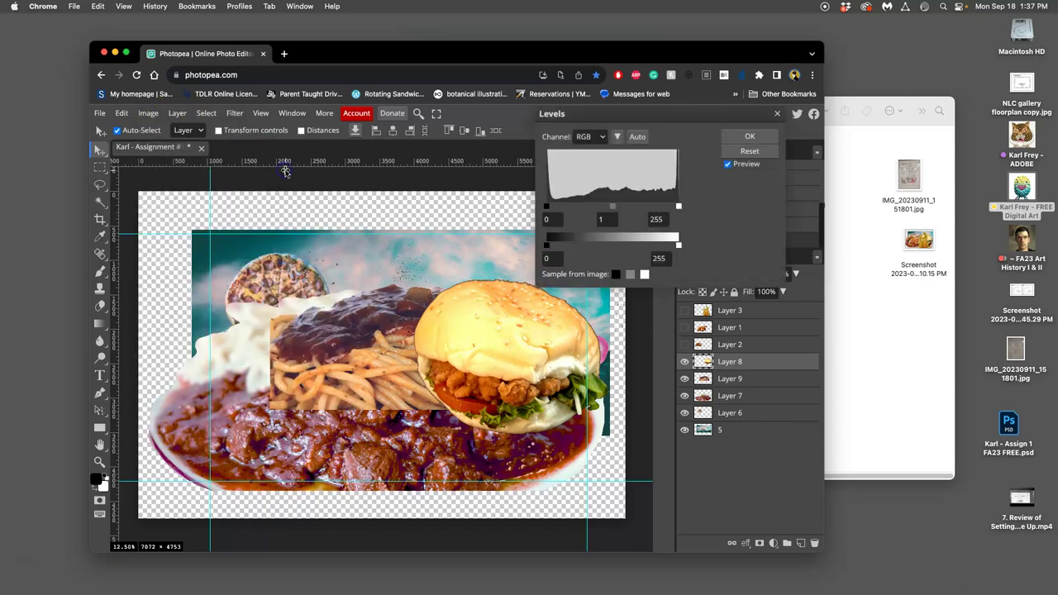
{"action": "left_click_drag", "start_coordinate": [679, 245], "coordinate": [658, 244]}
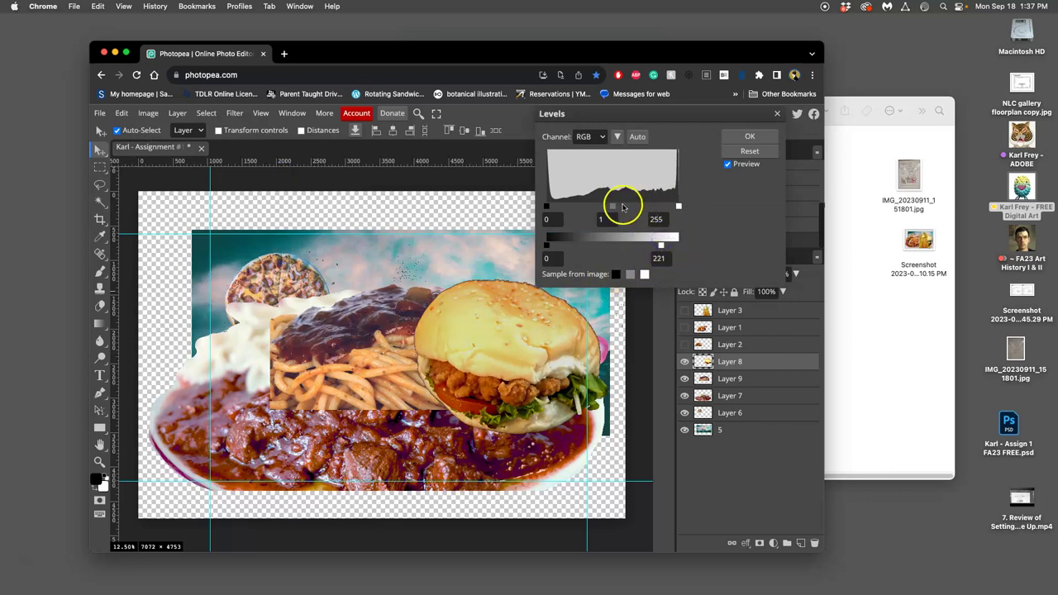
{"action": "left_click_drag", "start_coordinate": [622, 208], "coordinate": [631, 208]}
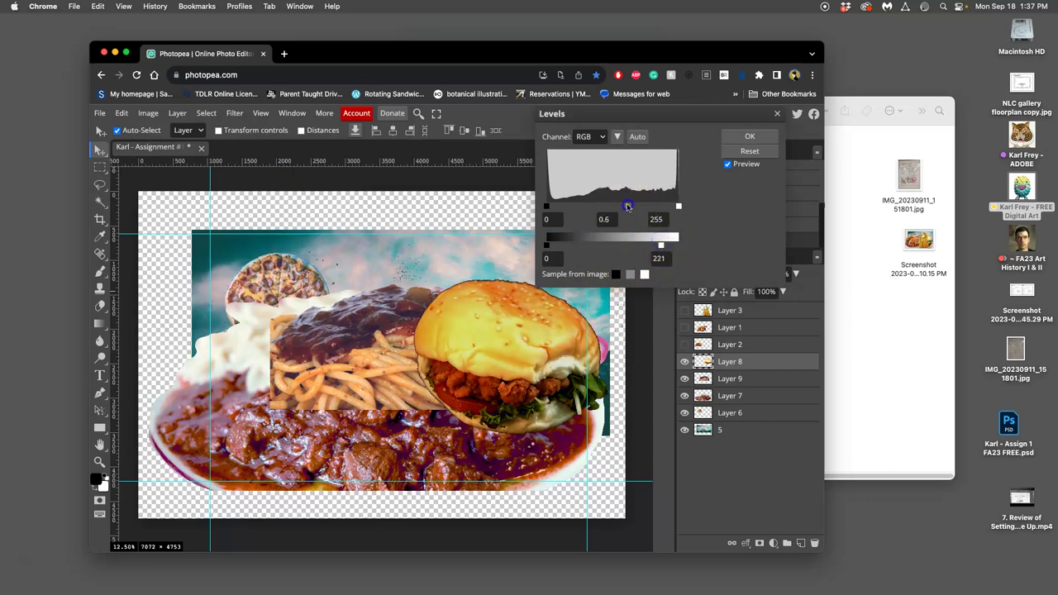
{"action": "left_click", "coordinate": [660, 245]}
{"action": "left_click_drag", "start_coordinate": [547, 245], "coordinate": [558, 246]}
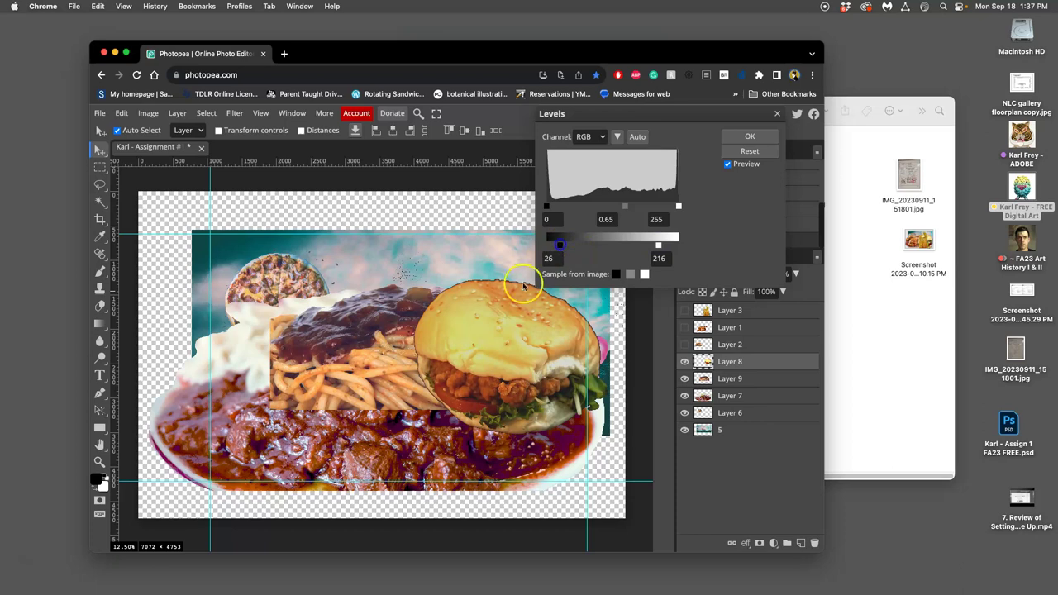
{"action": "left_click", "coordinate": [750, 137]}
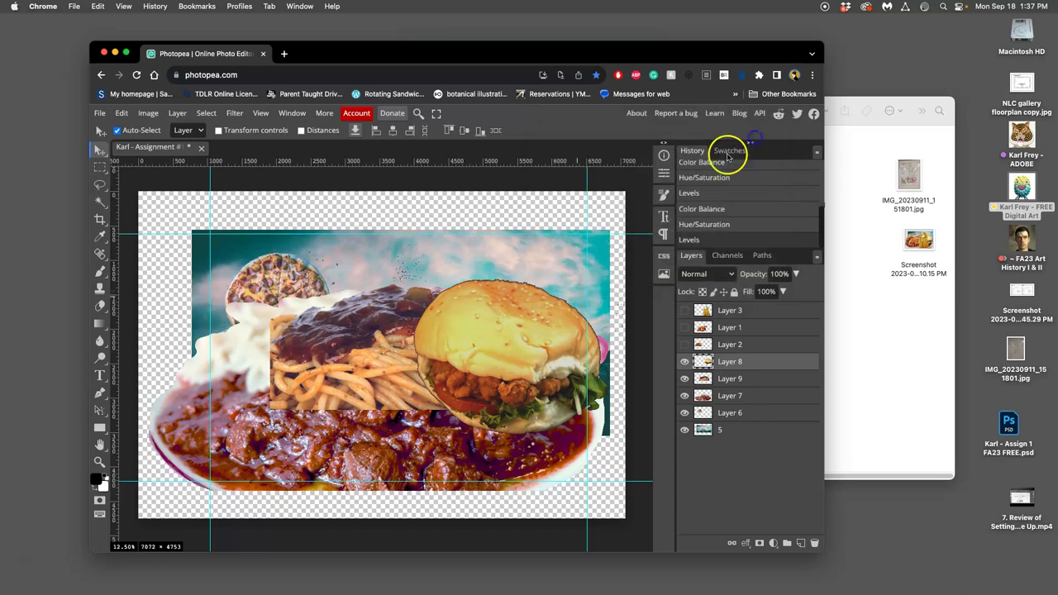
- Open Color Balance for the burger and push its midtones toward cyan and blue
{"action": "left_click", "coordinate": [147, 112]}
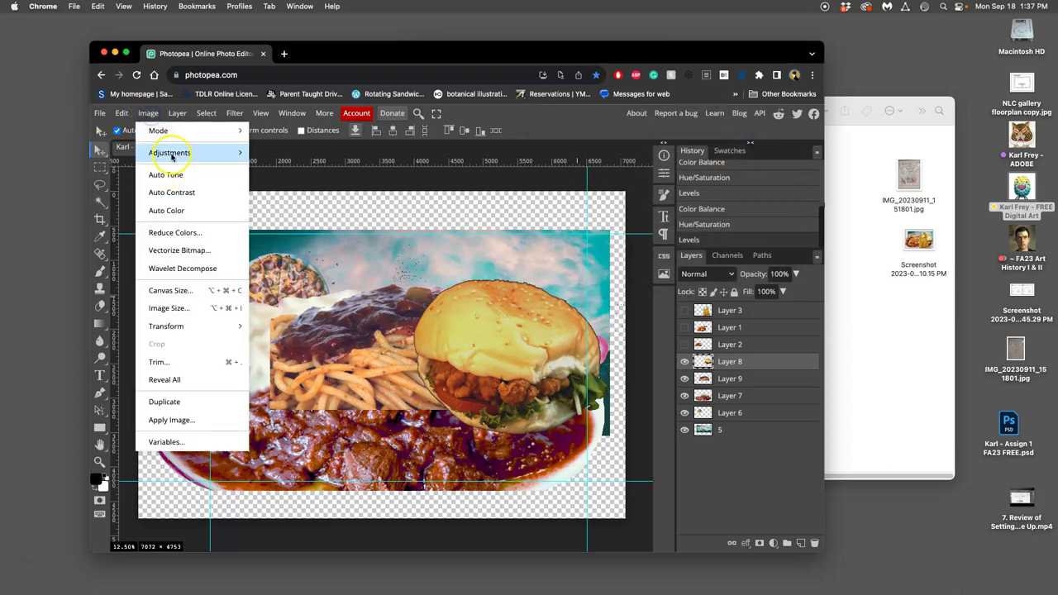
{"action": "mouse_move", "coordinate": [171, 156]}
{"action": "left_click", "coordinate": [281, 262]}
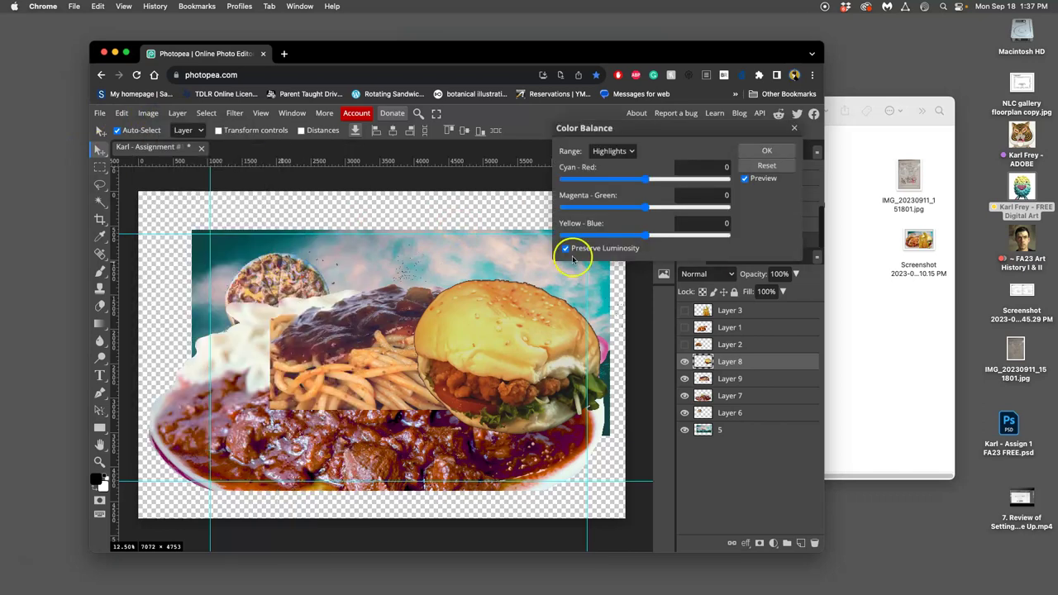
{"action": "left_click", "coordinate": [616, 152]}
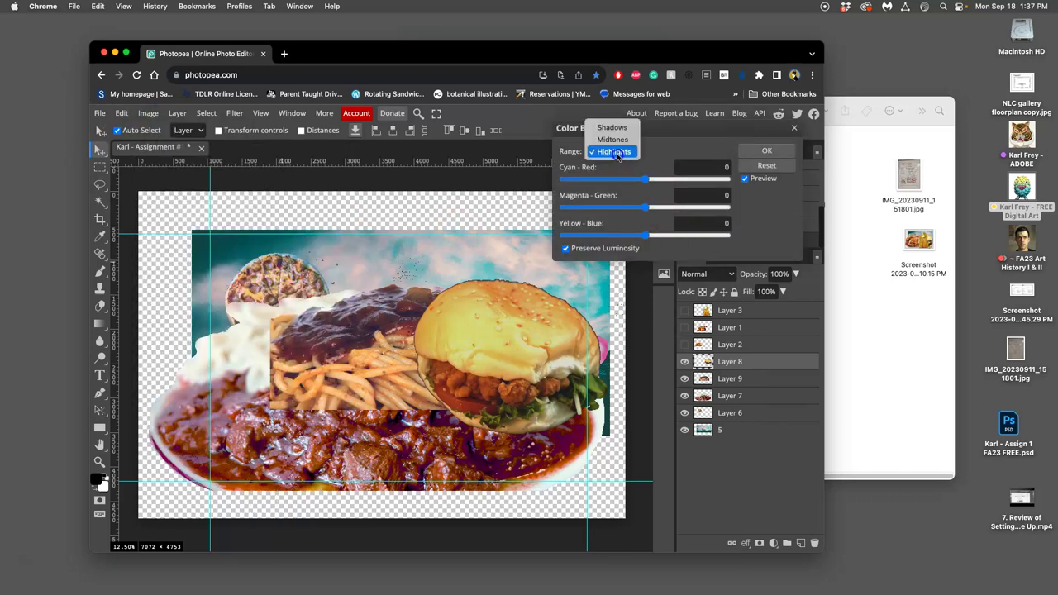
{"action": "left_click", "coordinate": [613, 139]}
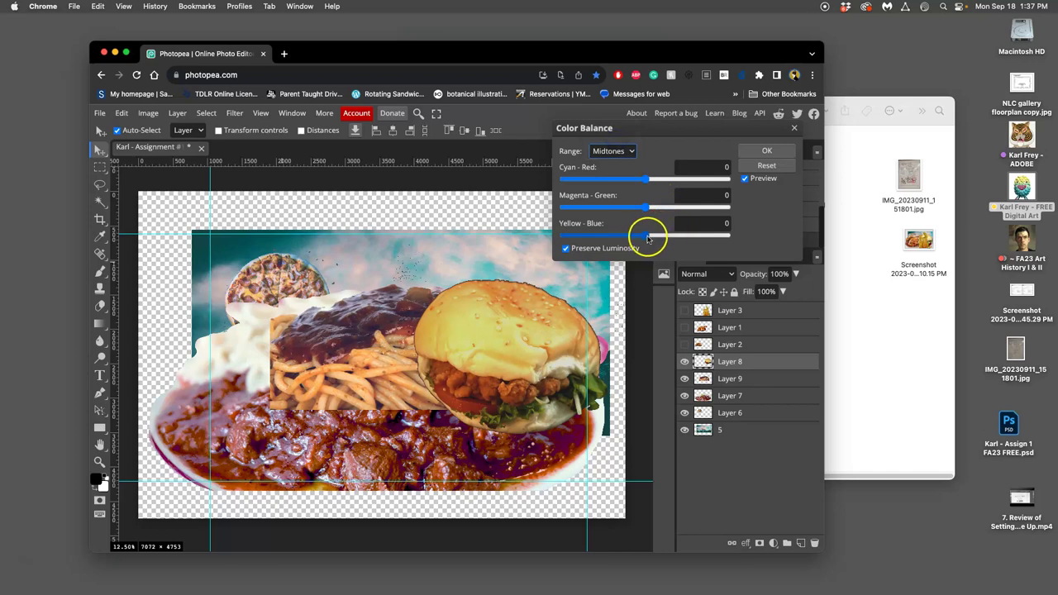
{"action": "left_click_drag", "start_coordinate": [648, 238], "coordinate": [650, 237]}
{"action": "left_click_drag", "start_coordinate": [649, 180], "coordinate": [642, 209]}
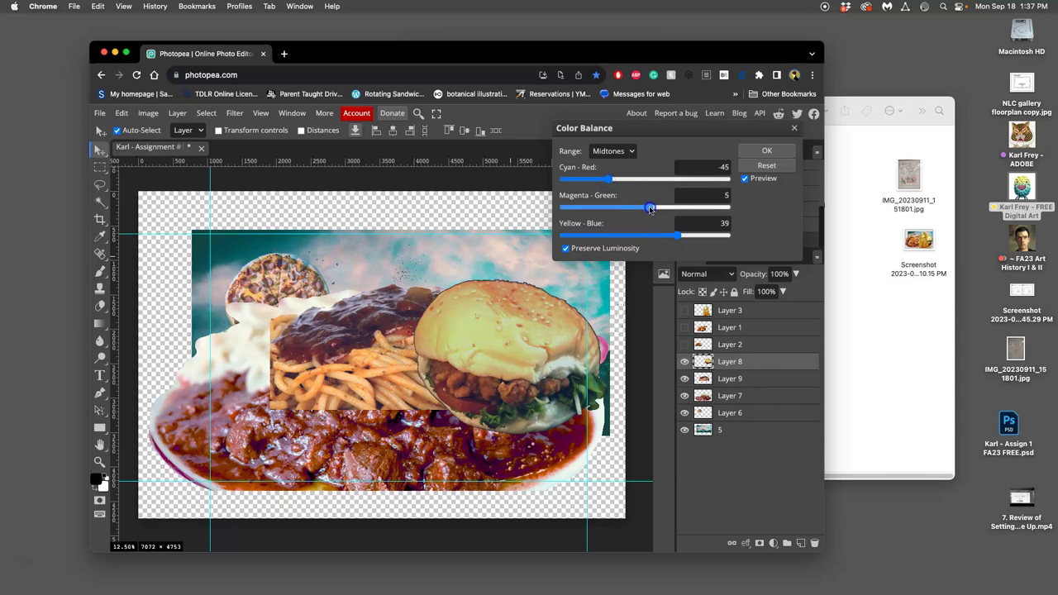
- Shift the burger's shadows toward blue and green, warm the highlights, and apply
{"action": "left_click", "coordinate": [613, 151]}
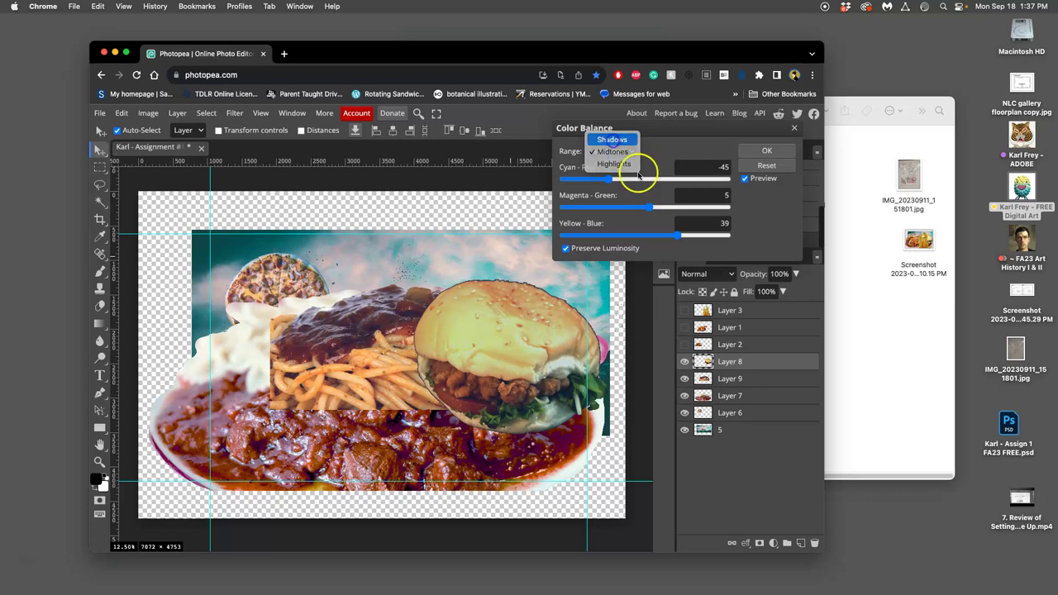
{"action": "left_click", "coordinate": [613, 139]}
{"action": "mouse_move", "coordinate": [645, 235]}
{"action": "left_mouse_down"}
{"action": "mouse_move", "coordinate": [673, 234]}
{"action": "mouse_move", "coordinate": [642, 234]}
{"action": "mouse_move", "coordinate": [668, 233]}
{"action": "mouse_move", "coordinate": [659, 234]}
{"action": "left_mouse_up"}
{"action": "left_click_drag", "start_coordinate": [645, 179], "coordinate": [658, 209]}
{"action": "left_click", "coordinate": [612, 151]}
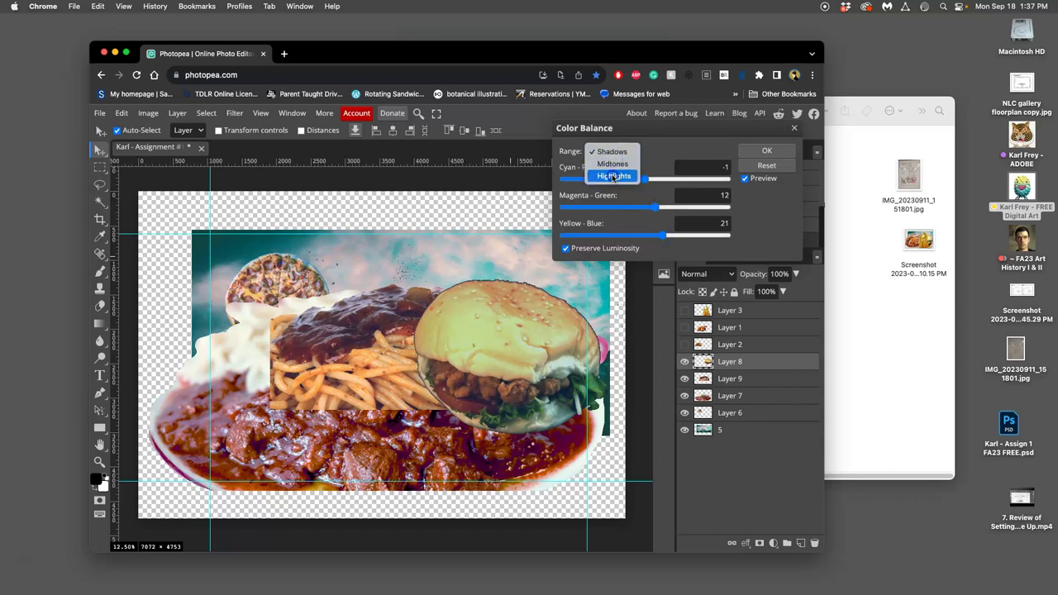
{"action": "left_click", "coordinate": [613, 176]}
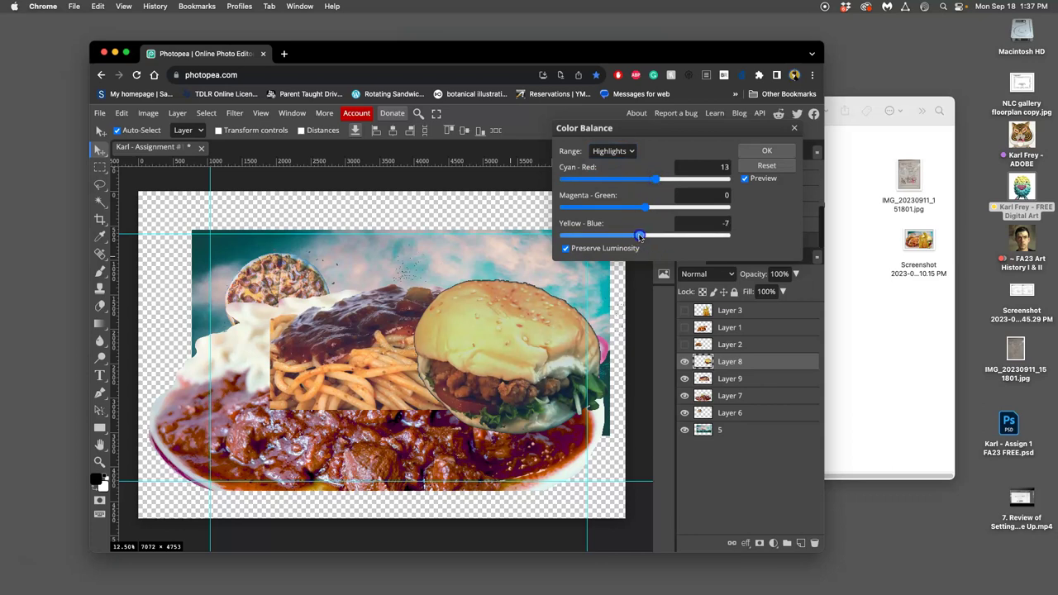
{"action": "left_click", "coordinate": [767, 151]}
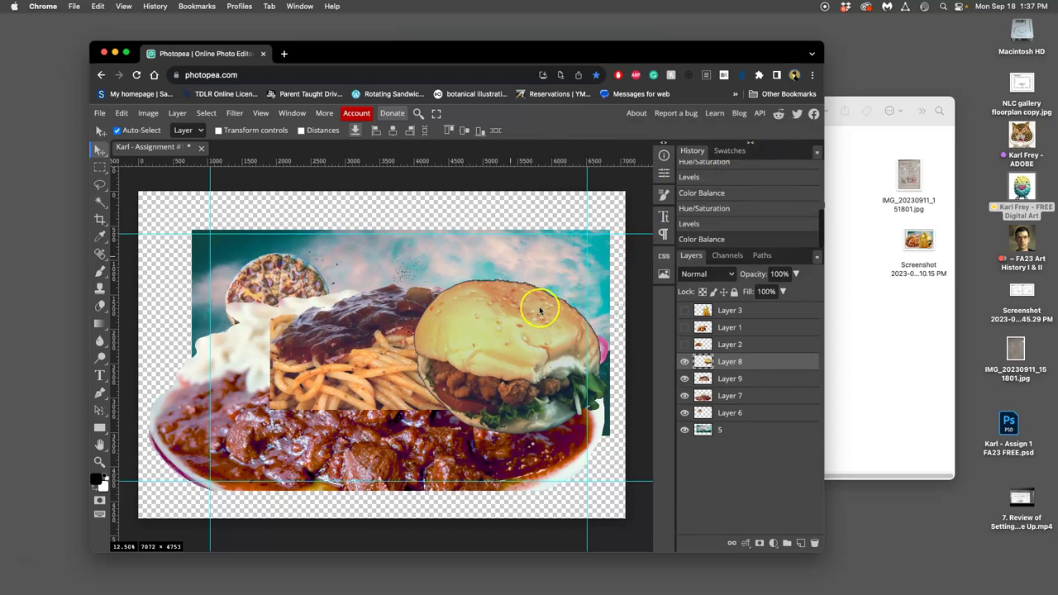
- Zoom to the bun's top edge and Magic Wand-select the empty sky around it
{"action": "scroll", "coordinate": [534, 310], "scroll_direction": "up", "scroll_amount": 5}
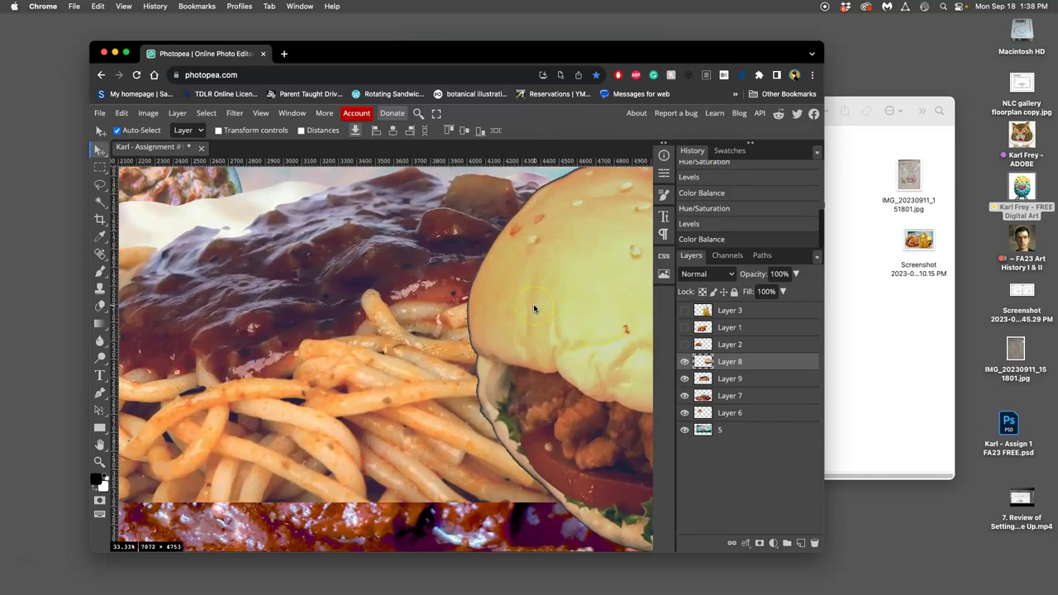
{"action": "left_click_drag", "start_coordinate": [534, 288], "coordinate": [446, 370]}
{"action": "left_click_drag", "start_coordinate": [449, 255], "coordinate": [305, 292]}
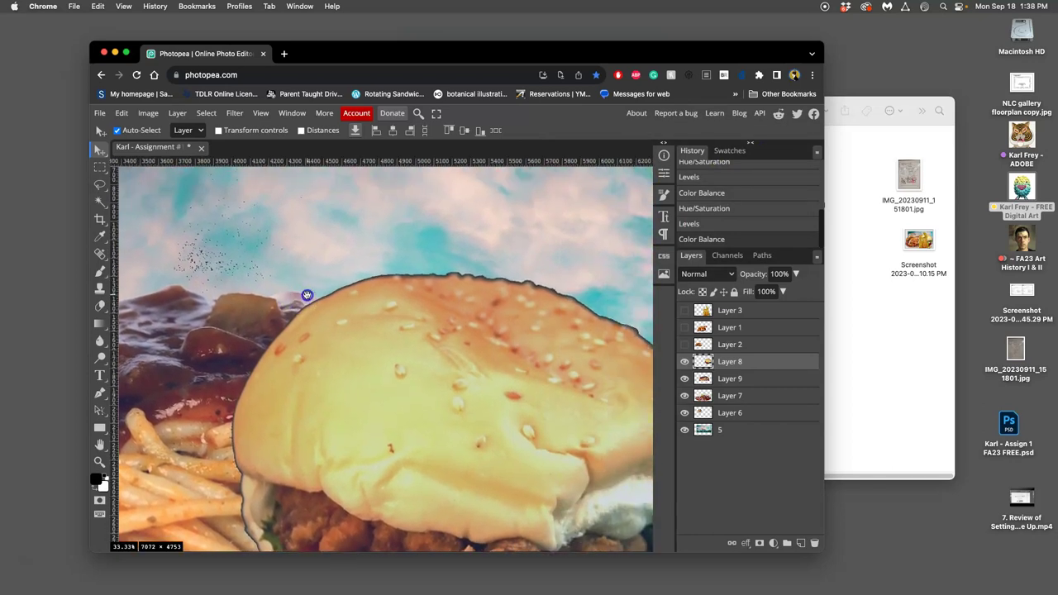
{"action": "scroll", "coordinate": [439, 304], "scroll_direction": "down", "scroll_amount": 3}
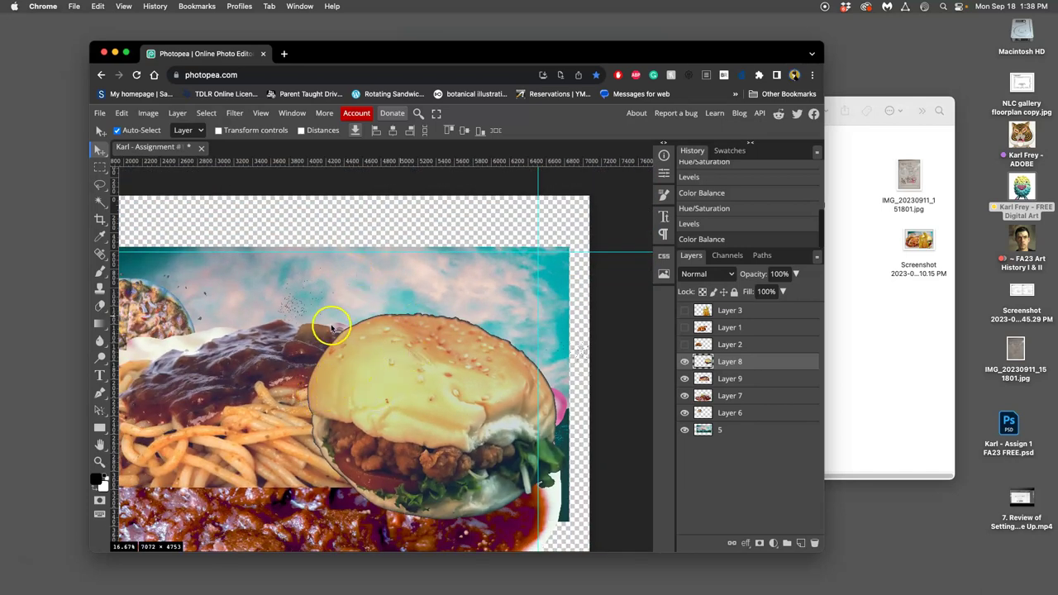
{"action": "scroll", "coordinate": [333, 329], "scroll_direction": "up", "scroll_amount": 5}
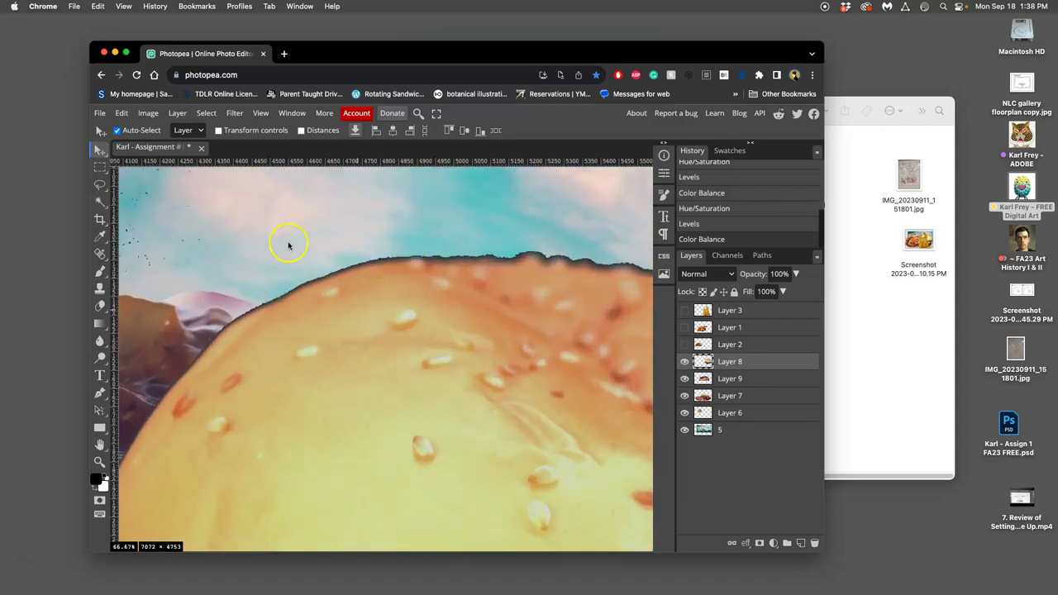
{"action": "left_click", "coordinate": [100, 202]}
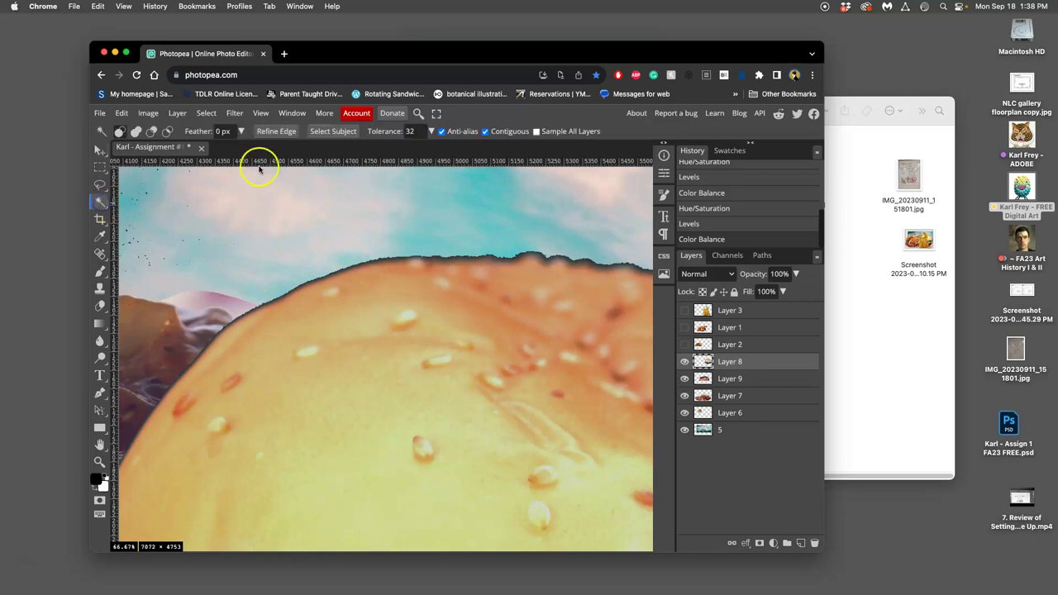
{"action": "left_click", "coordinate": [222, 132]}
{"action": "left_click", "coordinate": [385, 239]}
- Delete the selected fringe pixels along the bun's top edge twice, inspecting the result
{"action": "scroll", "coordinate": [384, 238], "scroll_direction": "up", "scroll_amount": 8}
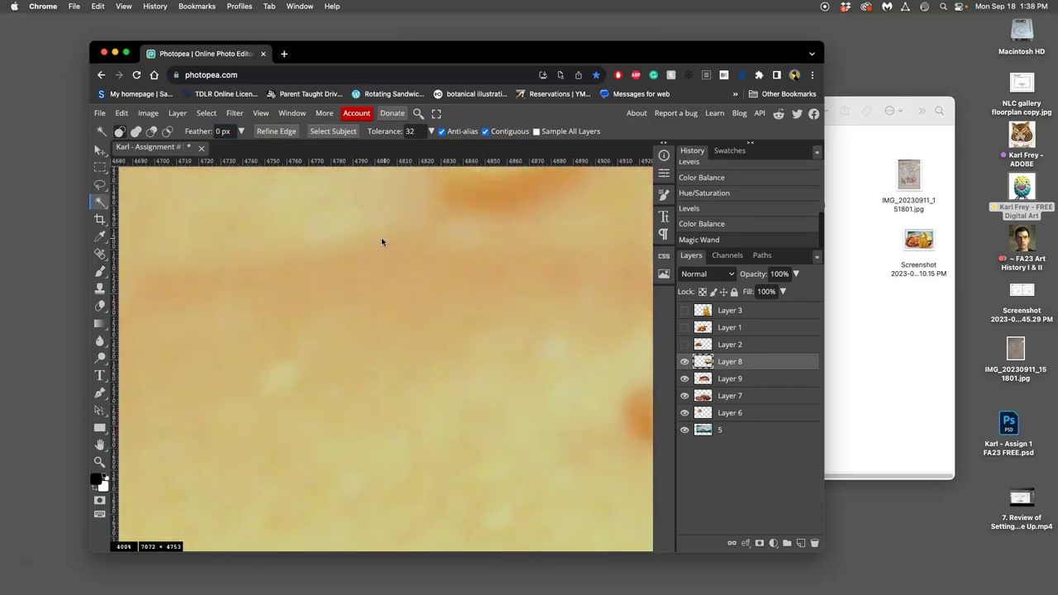
{"action": "scroll", "coordinate": [362, 237], "scroll_direction": "up", "scroll_amount": 10}
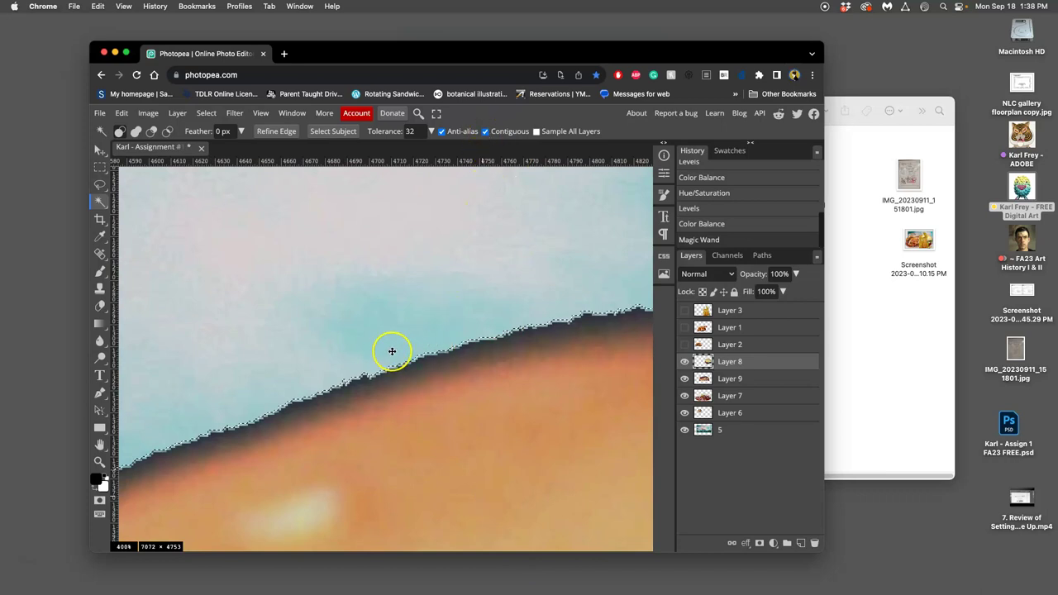
{"action": "key", "text": "Delete"}
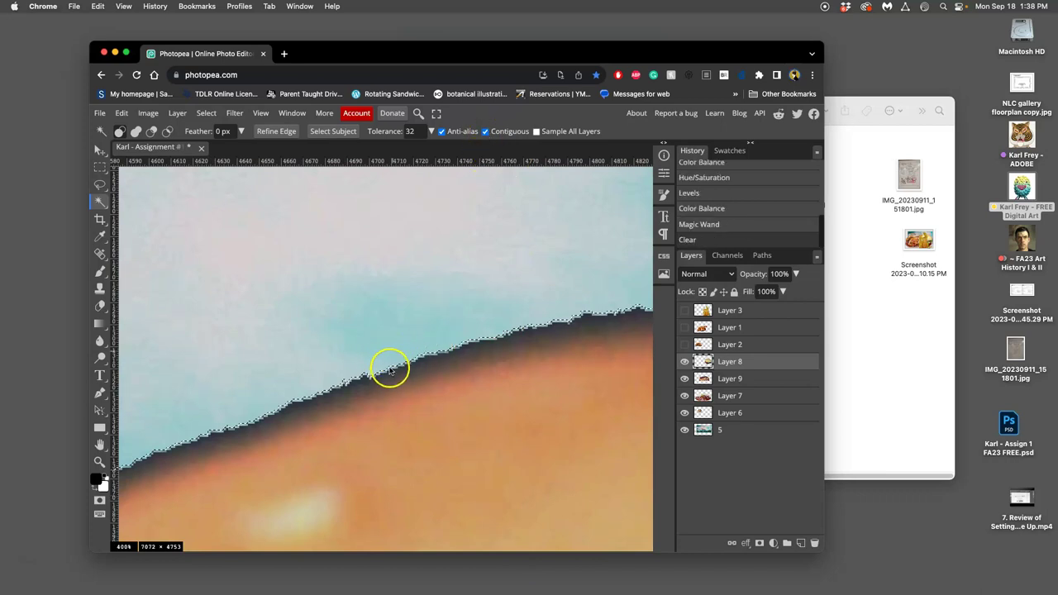
{"action": "scroll", "coordinate": [391, 370], "scroll_direction": "up", "scroll_amount": 6}
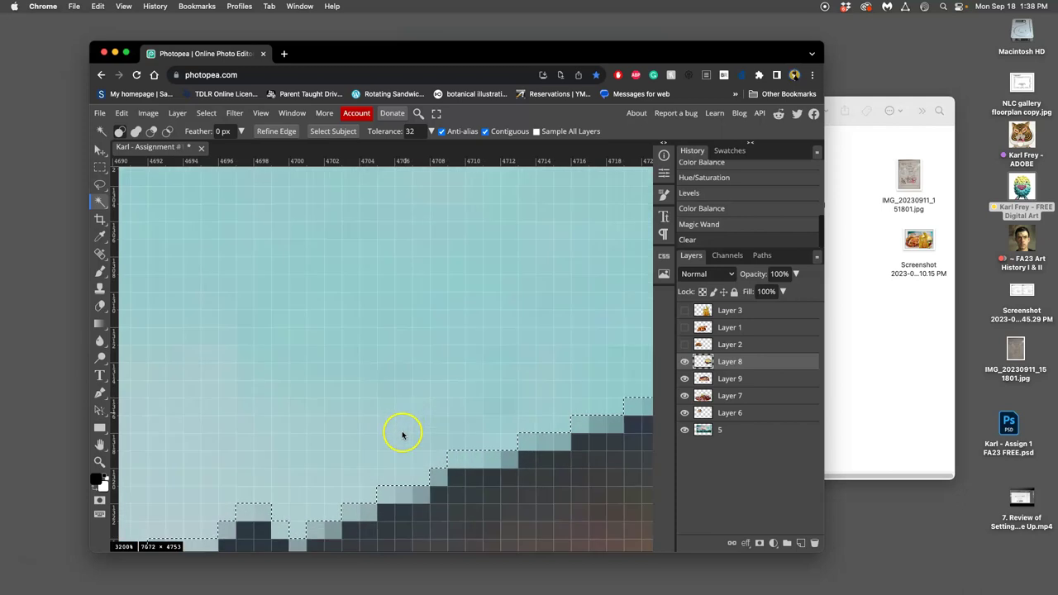
{"action": "scroll", "coordinate": [414, 416], "scroll_direction": "down", "scroll_amount": 3}
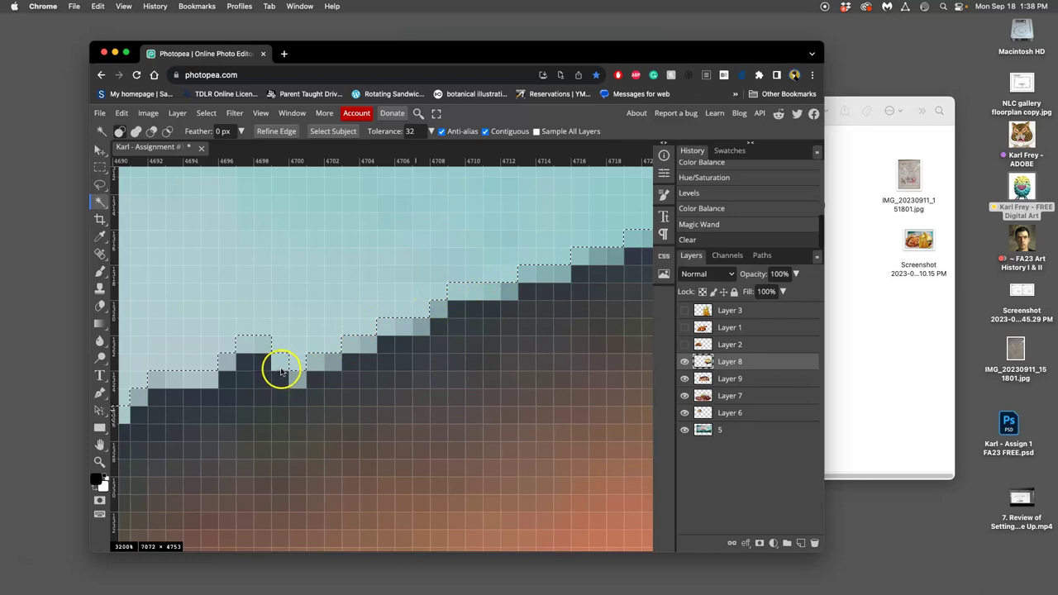
{"action": "key", "text": "Delete"}
{"action": "key", "text": "Delete"}
{"action": "key", "text": "Delete"}
{"action": "key", "text": "Delete"}
{"action": "key", "text": "Delete"}
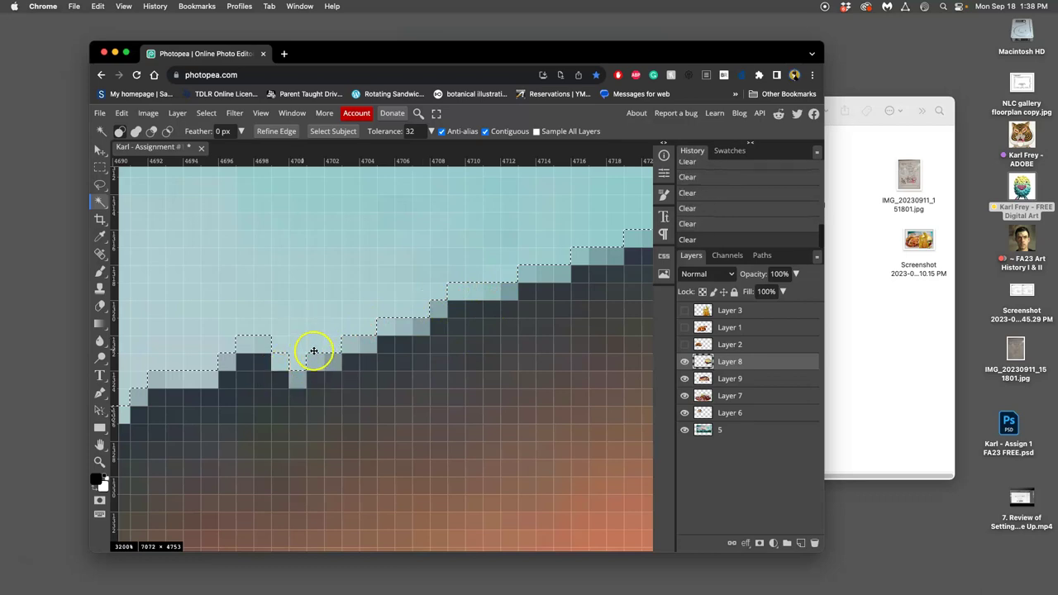
{"action": "scroll", "coordinate": [314, 354], "scroll_direction": "down", "scroll_amount": 10}
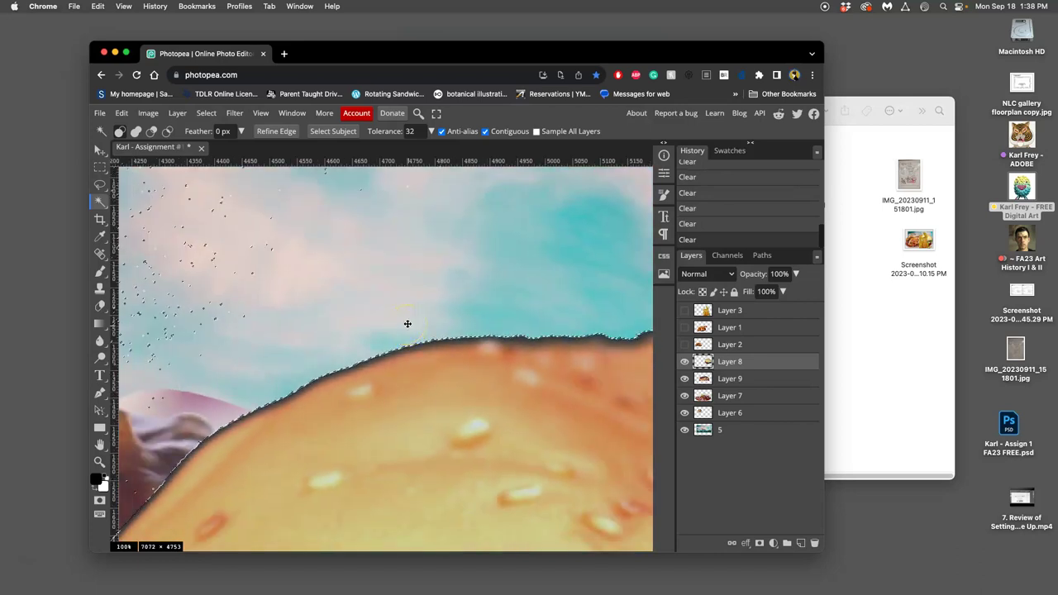
{"action": "scroll", "coordinate": [408, 324], "scroll_direction": "up", "scroll_amount": 5}
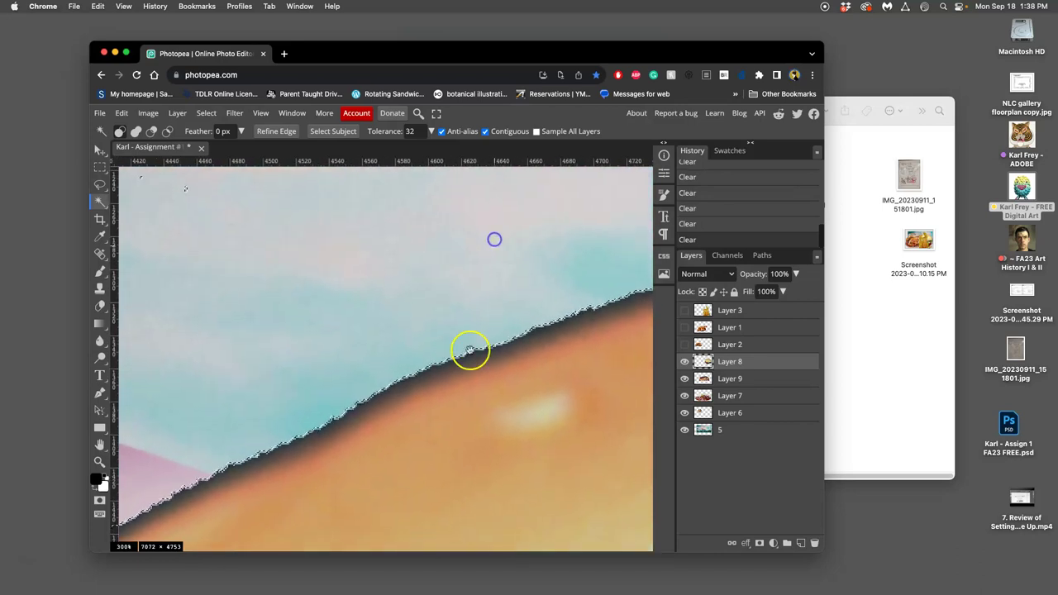
{"action": "left_click_drag", "start_coordinate": [350, 366], "coordinate": [558, 368]}
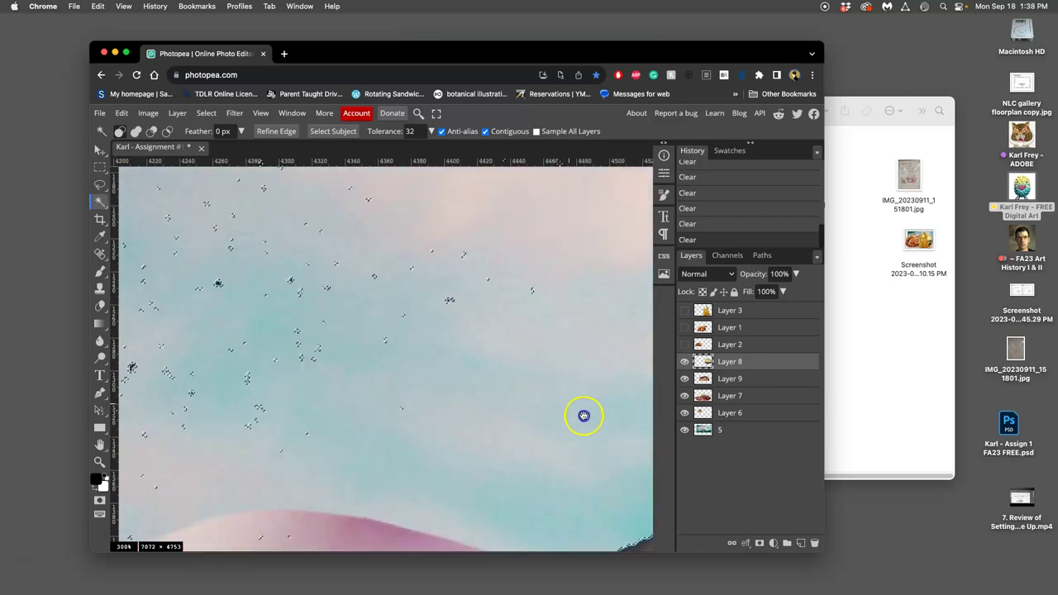
{"action": "scroll", "coordinate": [604, 433], "scroll_direction": "left", "scroll_amount": 5}
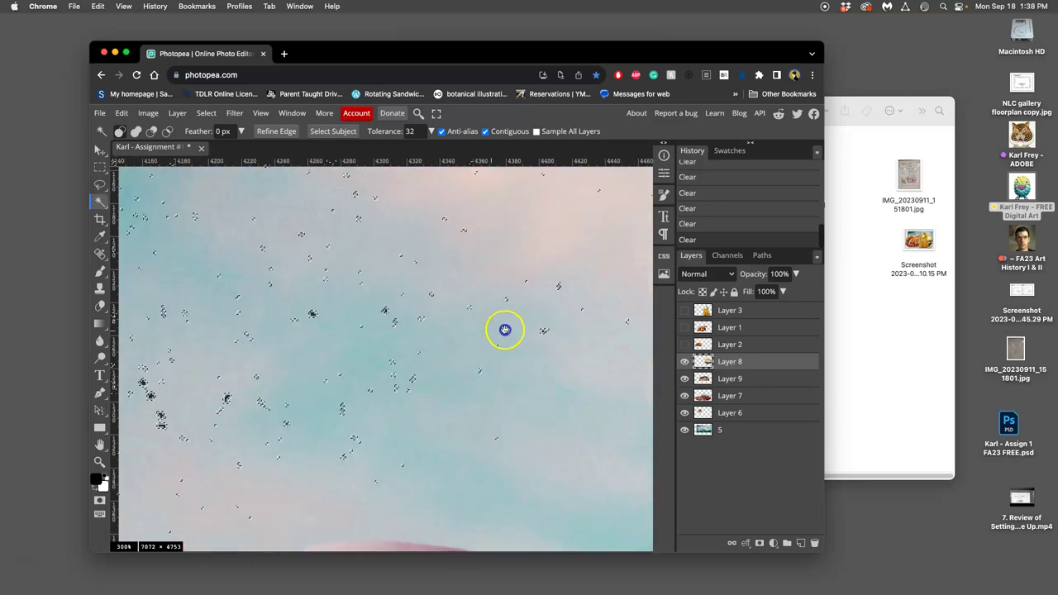
- Drop the old sky selection and raise the Magic Wand feather to 3 px
{"action": "left_click", "coordinate": [220, 131]}
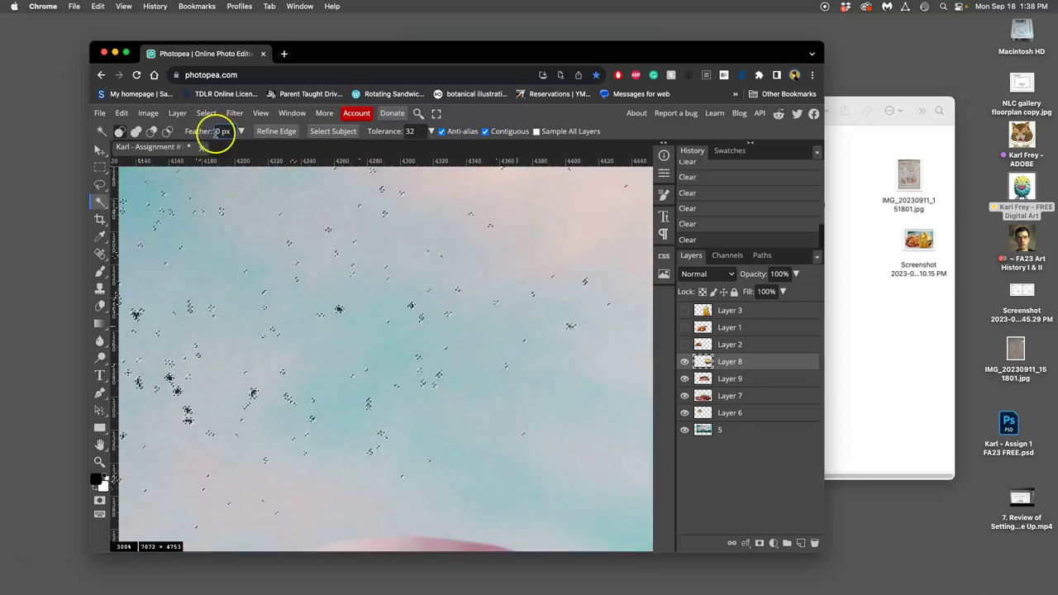
{"action": "left_click", "coordinate": [100, 183]}
{"action": "left_click", "coordinate": [183, 195]}
{"action": "left_click", "coordinate": [100, 200]}
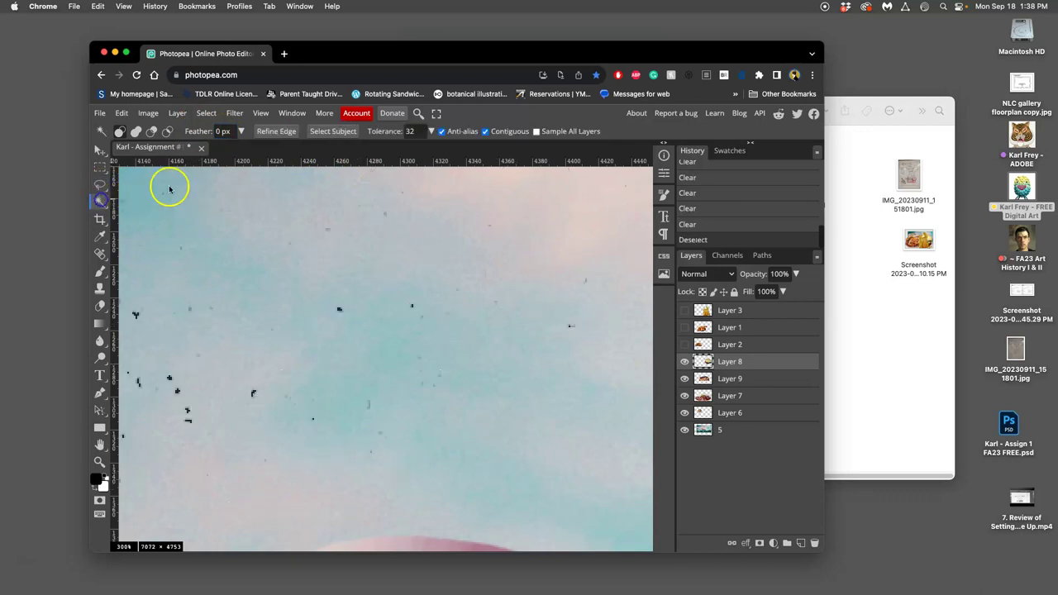
{"action": "left_click", "coordinate": [241, 130]}
{"action": "left_click_drag", "start_coordinate": [187, 148], "coordinate": [190, 149]}
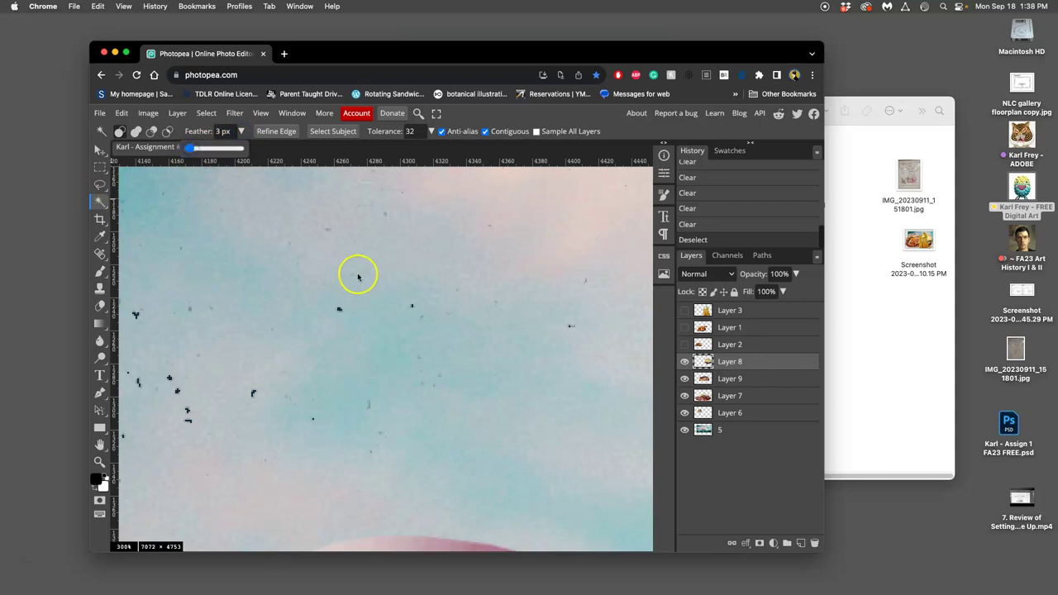
- Magic Wand-select the sky above the bun and delete the feathered dark fringe along its edge
{"action": "scroll", "coordinate": [347, 255], "scroll_direction": "right", "scroll_amount": 5}
{"action": "scroll", "coordinate": [346, 256], "scroll_direction": "down", "scroll_amount": 4}
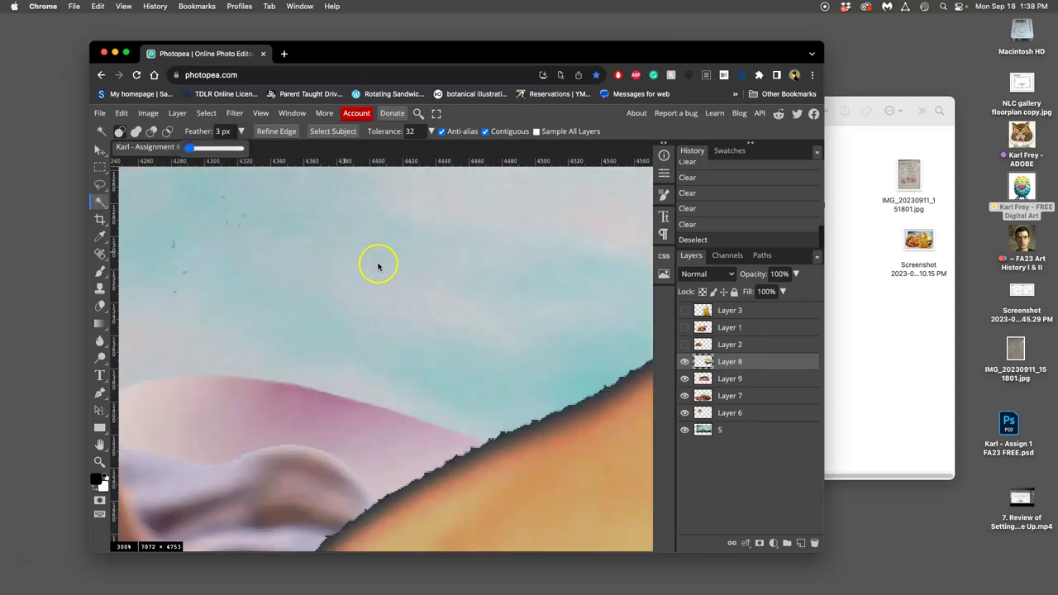
{"action": "left_click", "coordinate": [529, 346]}
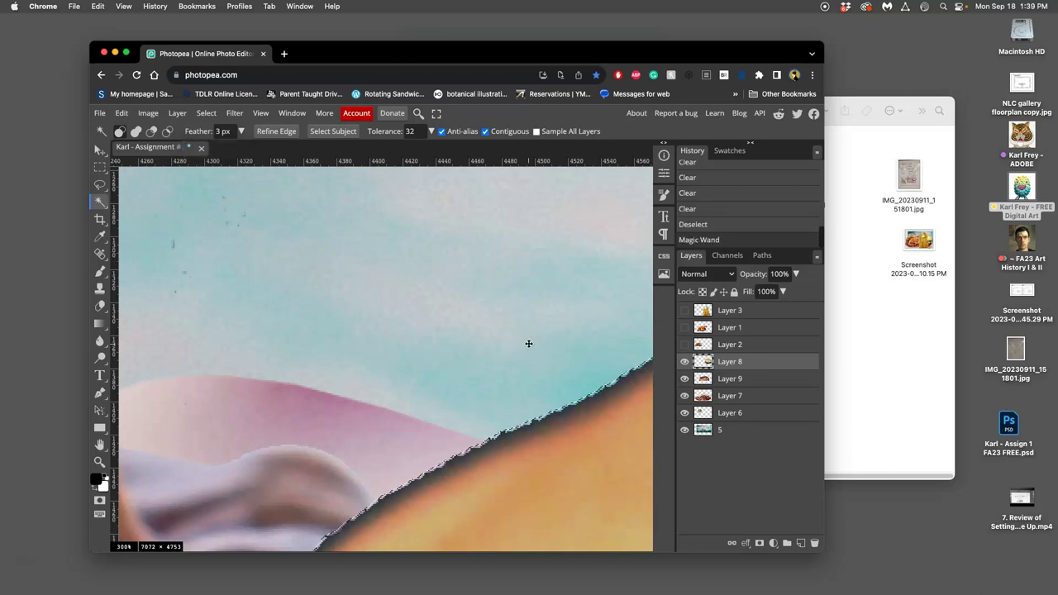
{"action": "scroll", "coordinate": [525, 342], "scroll_direction": "up", "scroll_amount": 6}
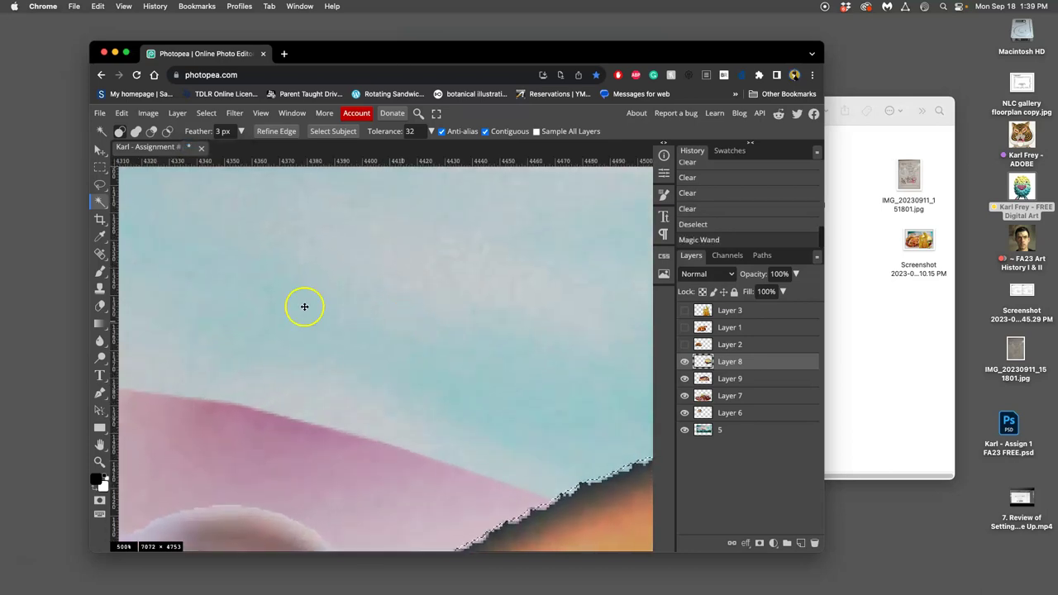
{"action": "scroll", "coordinate": [601, 471], "scroll_direction": "up", "scroll_amount": 3}
{"action": "left_click_drag", "start_coordinate": [414, 360], "coordinate": [503, 444]}
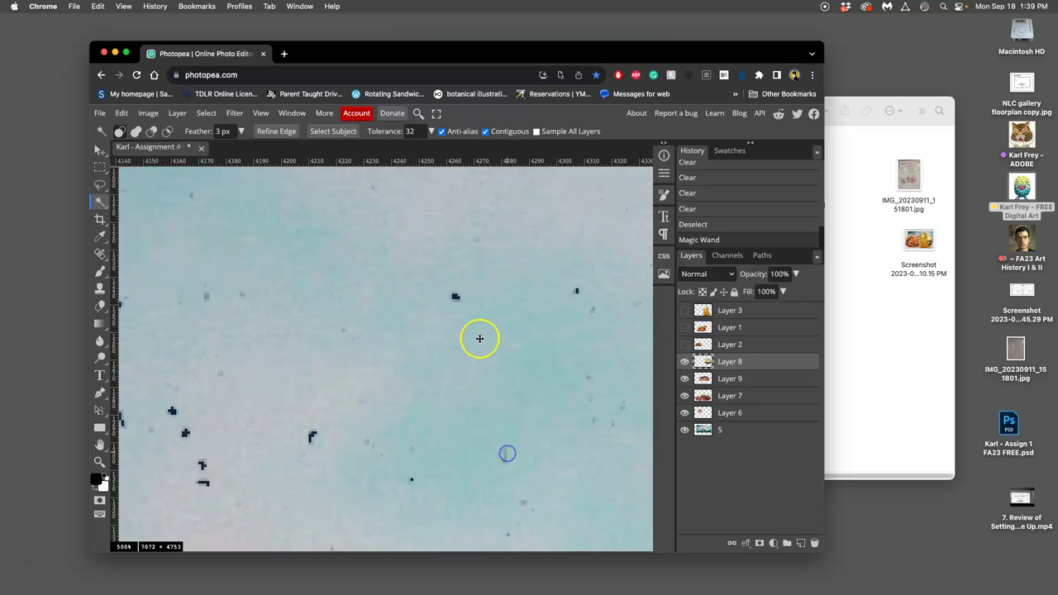
{"action": "left_click_drag", "start_coordinate": [523, 407], "coordinate": [305, 208]}
{"action": "left_click_drag", "start_coordinate": [342, 265], "coordinate": [210, 194]}
{"action": "left_click_drag", "start_coordinate": [366, 249], "coordinate": [350, 303]}
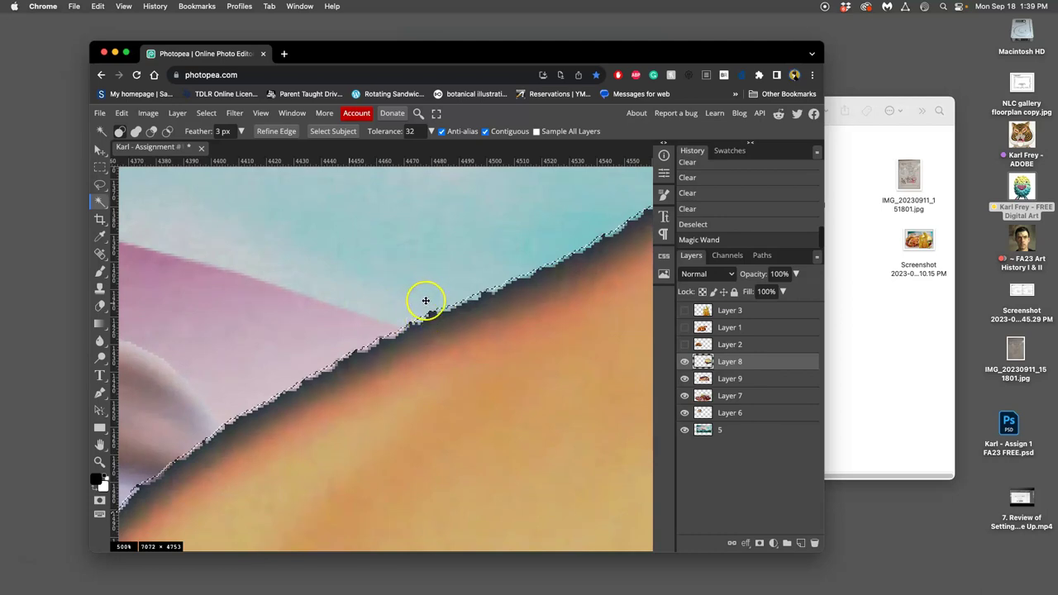
{"action": "key", "text": "Delete"}
{"action": "key", "text": "Delete"}
{"action": "key", "text": "Delete"}
{"action": "key", "text": "Delete"}
{"action": "key", "text": "Delete"}
{"action": "key", "text": "Delete"}
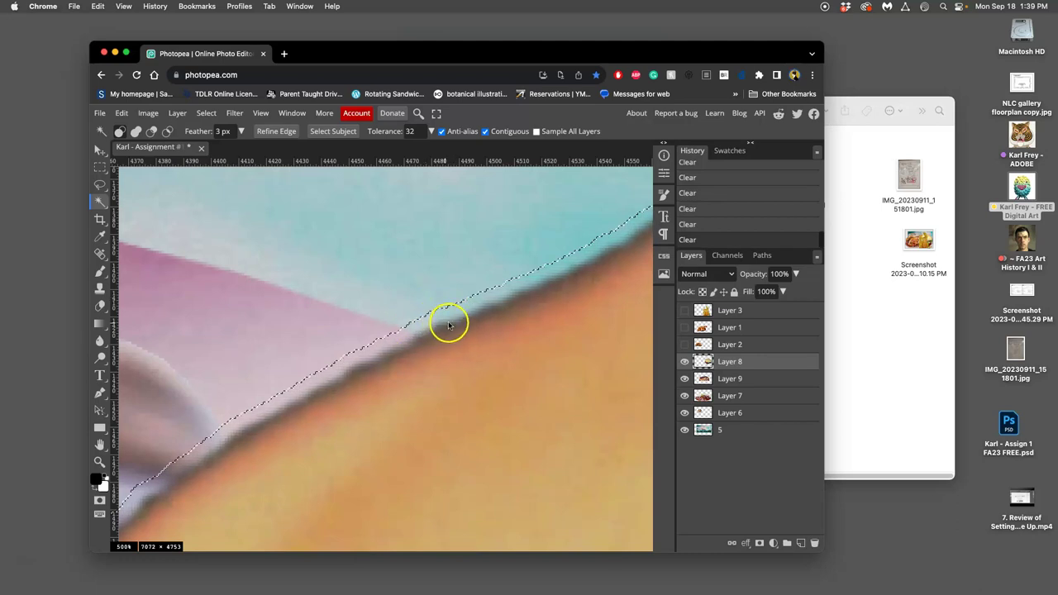
{"action": "scroll", "coordinate": [447, 324], "scroll_direction": "down", "scroll_amount": 6}
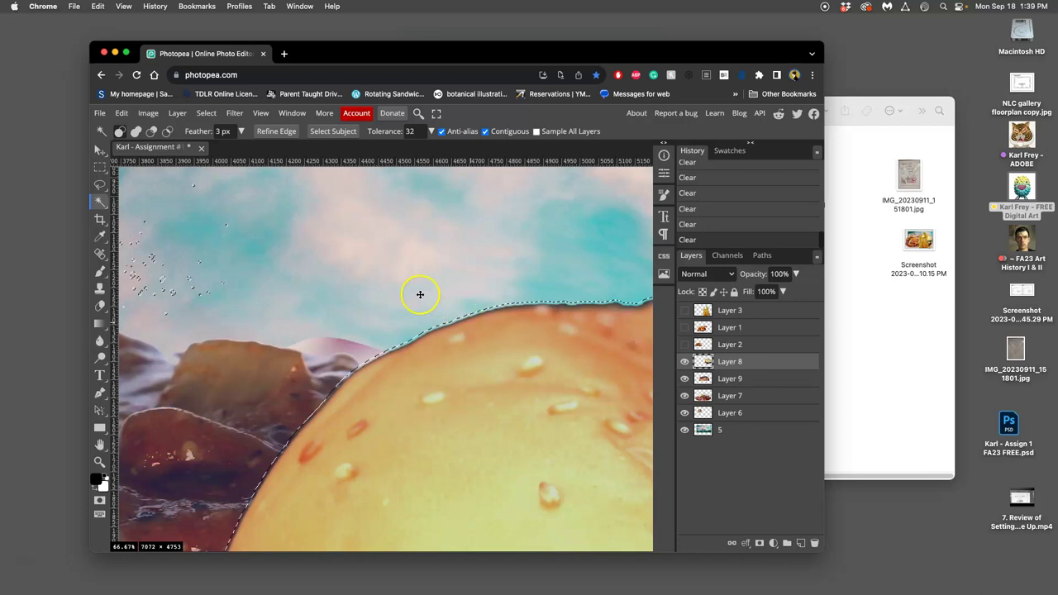
{"action": "scroll", "coordinate": [371, 294], "scroll_direction": "up", "scroll_amount": 3}
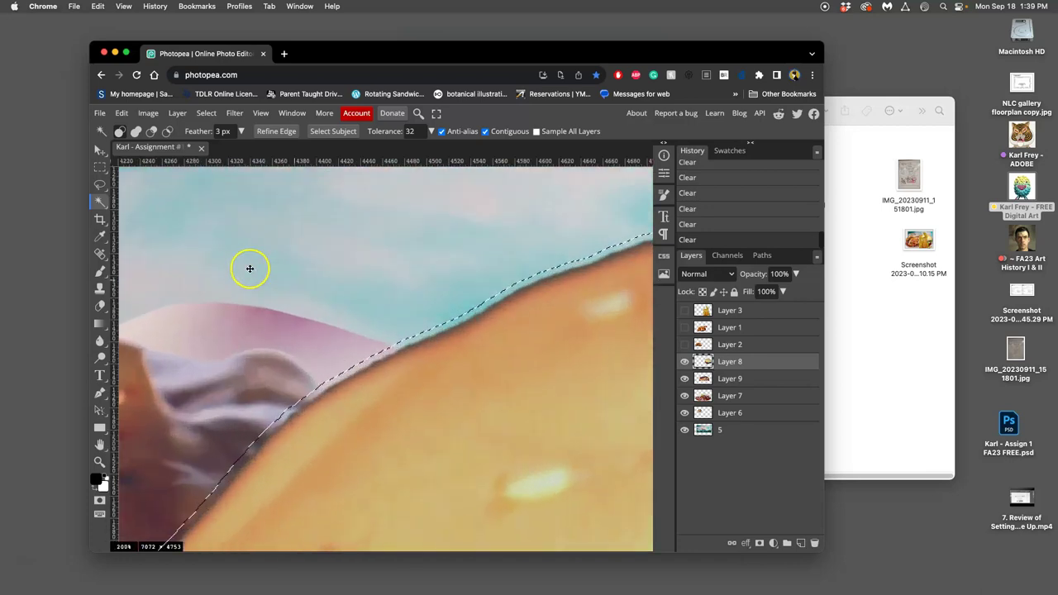
{"action": "scroll", "coordinate": [256, 272], "scroll_direction": "up", "scroll_amount": 2}
{"action": "left_click_drag", "start_coordinate": [563, 394], "coordinate": [633, 438]}
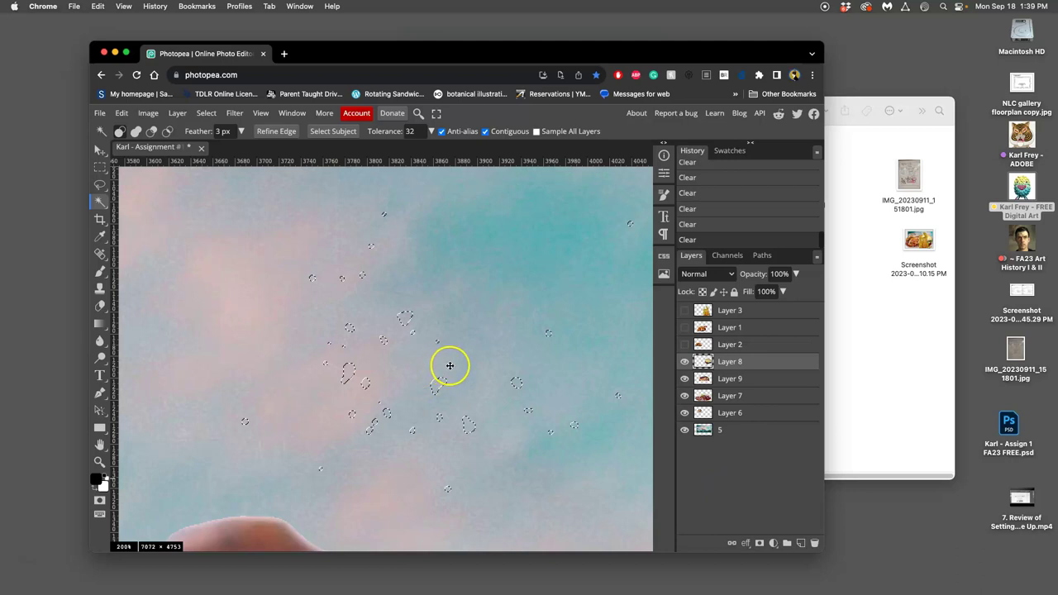
- Deselect, compare the bun edge before and after clearing in History, then return to the cleared state
{"action": "key", "text": "super+d"}
{"action": "scroll", "coordinate": [711, 213], "scroll_direction": "up", "scroll_amount": 2}
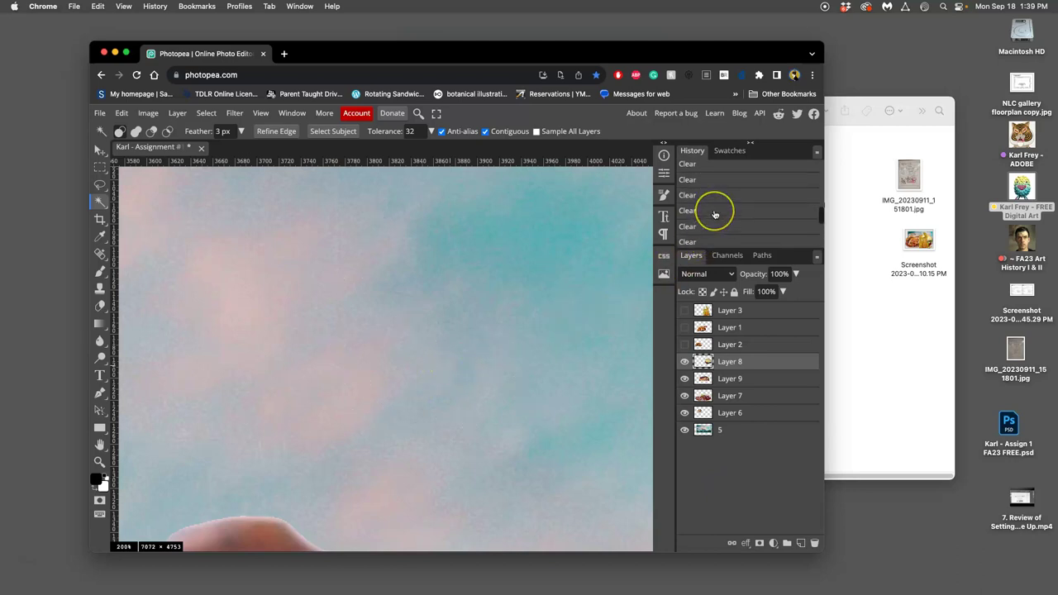
{"action": "scroll", "coordinate": [715, 215], "scroll_direction": "up", "scroll_amount": 3}
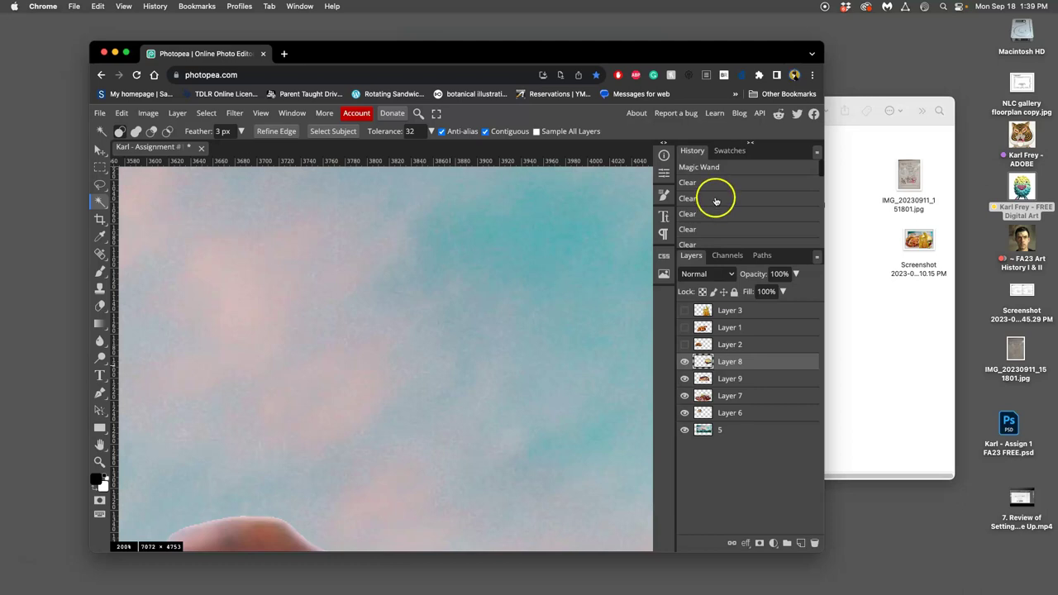
{"action": "left_click", "coordinate": [719, 168]}
{"action": "left_click", "coordinate": [737, 168]}
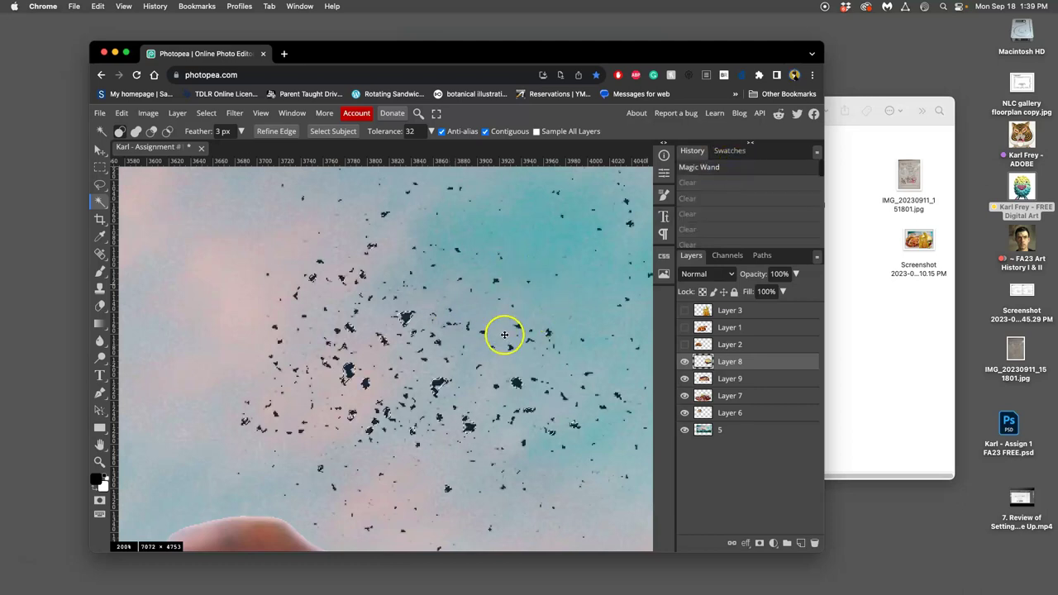
{"action": "scroll", "coordinate": [503, 333], "scroll_direction": "right", "scroll_amount": 5}
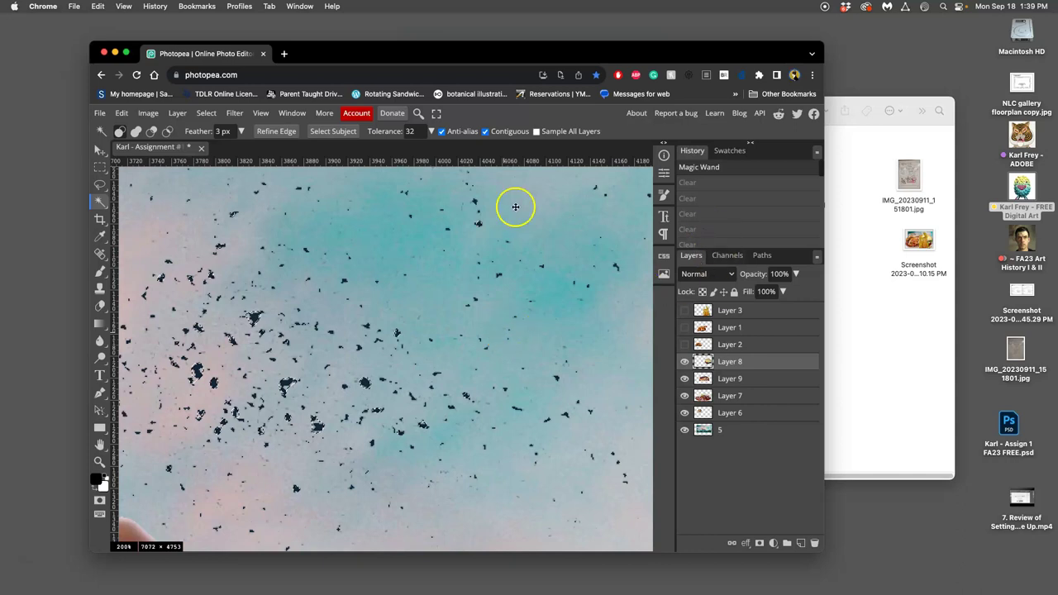
{"action": "scroll", "coordinate": [703, 190], "scroll_direction": "down", "scroll_amount": 3}
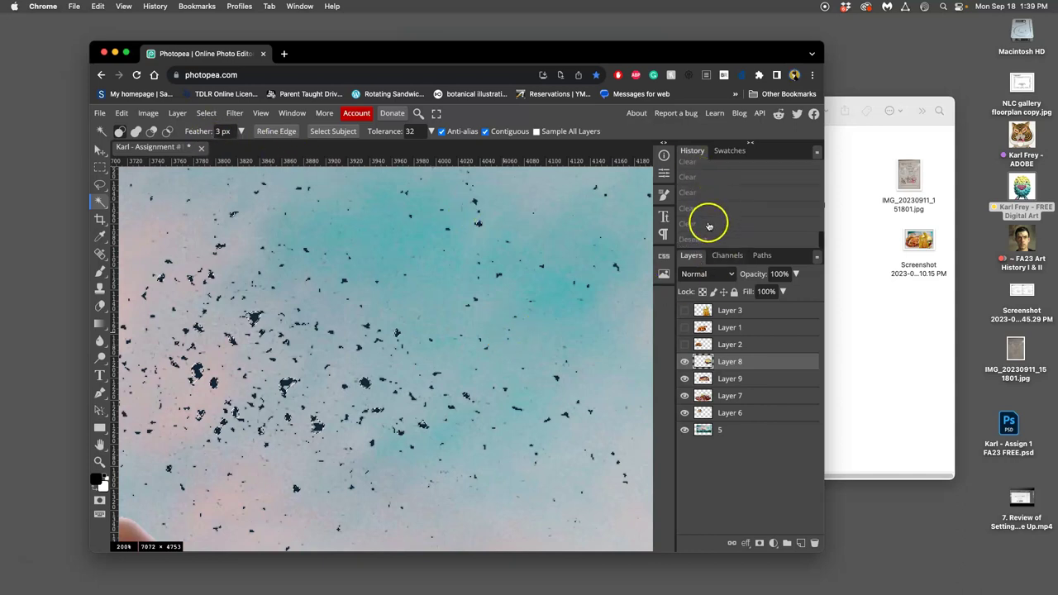
{"action": "left_click", "coordinate": [720, 238]}
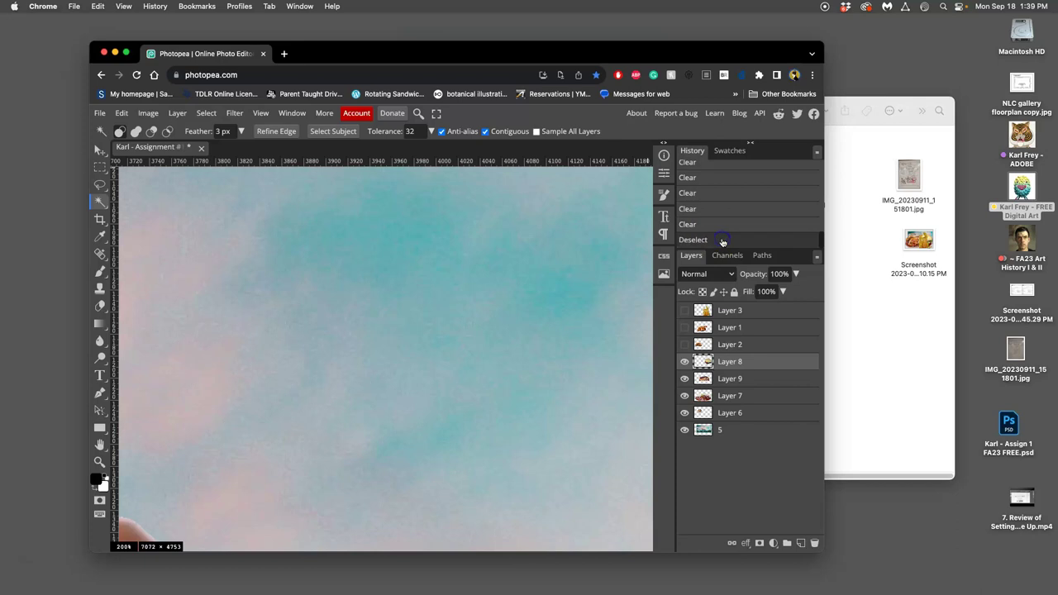
{"action": "left_click", "coordinate": [700, 240]}
- Magic Wand-select the sky above the burger, delete the bun-edge fringe, and deselect
{"action": "scroll", "coordinate": [563, 267], "scroll_direction": "down", "scroll_amount": 5}
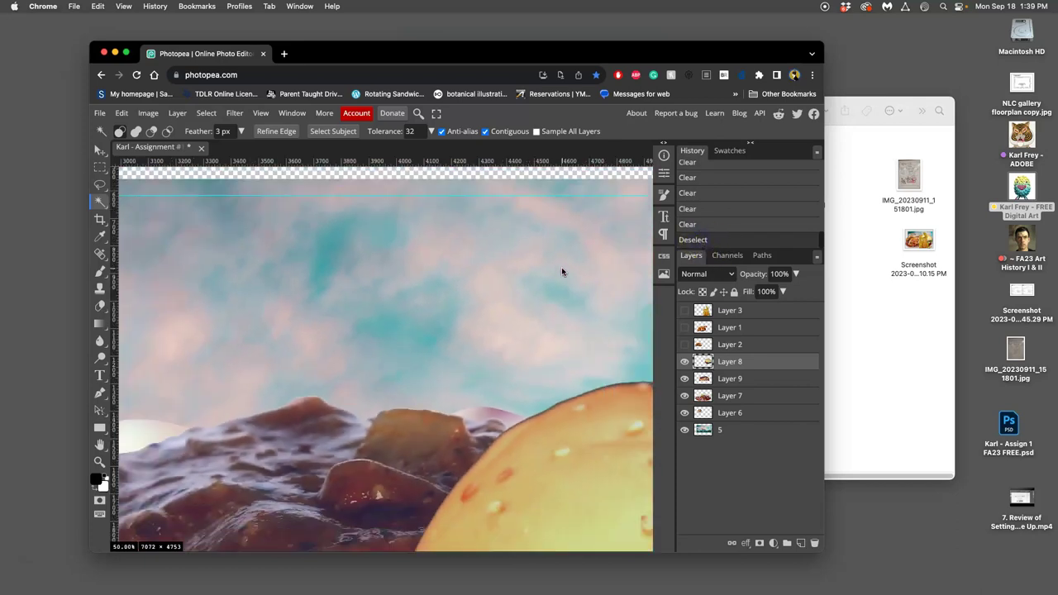
{"action": "scroll", "coordinate": [563, 275], "scroll_direction": "down", "scroll_amount": 5}
{"action": "scroll", "coordinate": [546, 286], "scroll_direction": "right", "scroll_amount": 3}
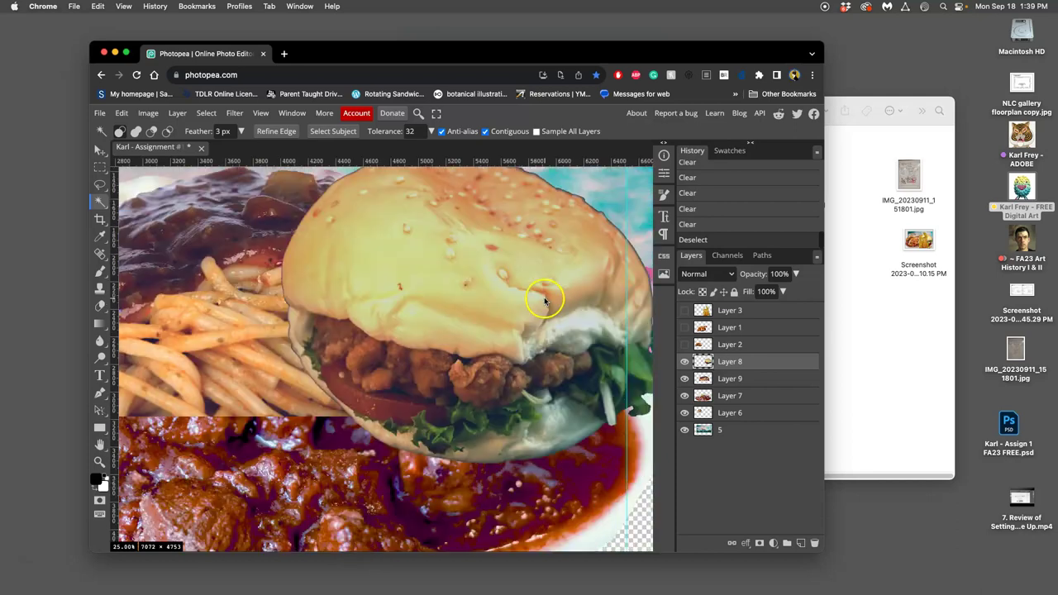
{"action": "scroll", "coordinate": [528, 291], "scroll_direction": "up", "scroll_amount": 3}
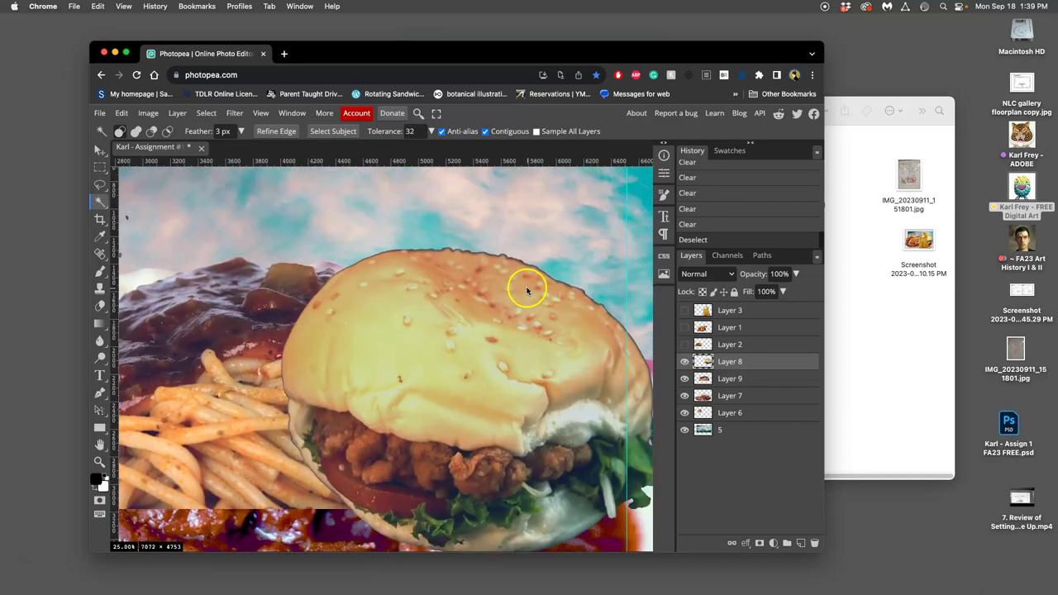
{"action": "left_click", "coordinate": [98, 200]}
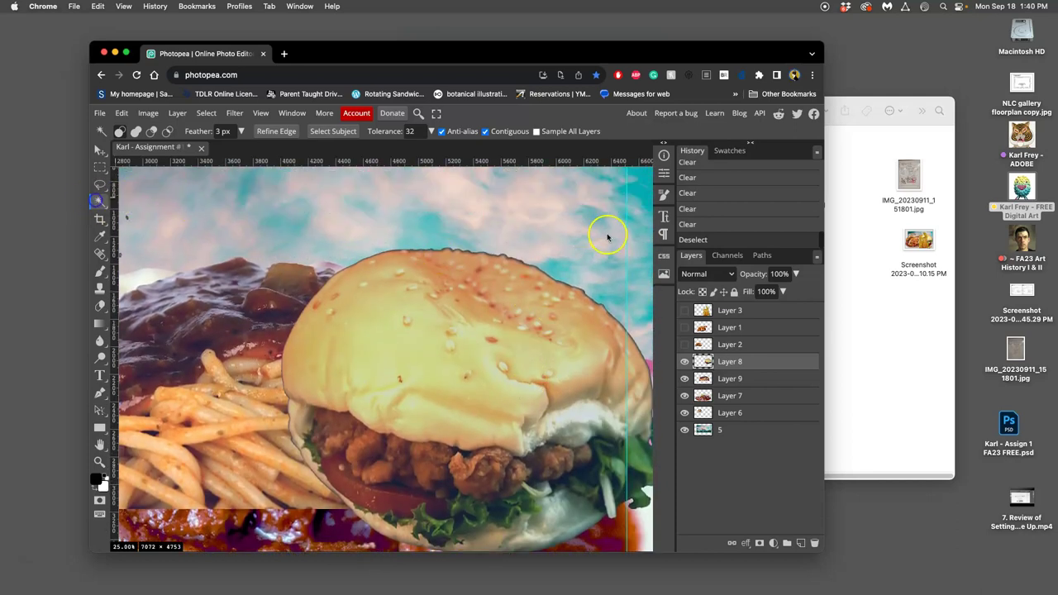
{"action": "left_click", "coordinate": [521, 259]}
{"action": "scroll", "coordinate": [515, 256], "scroll_direction": "up", "scroll_amount": 5}
{"action": "left_click_drag", "start_coordinate": [442, 224], "coordinate": [484, 435]}
{"action": "left_click_drag", "start_coordinate": [454, 348], "coordinate": [454, 402]}
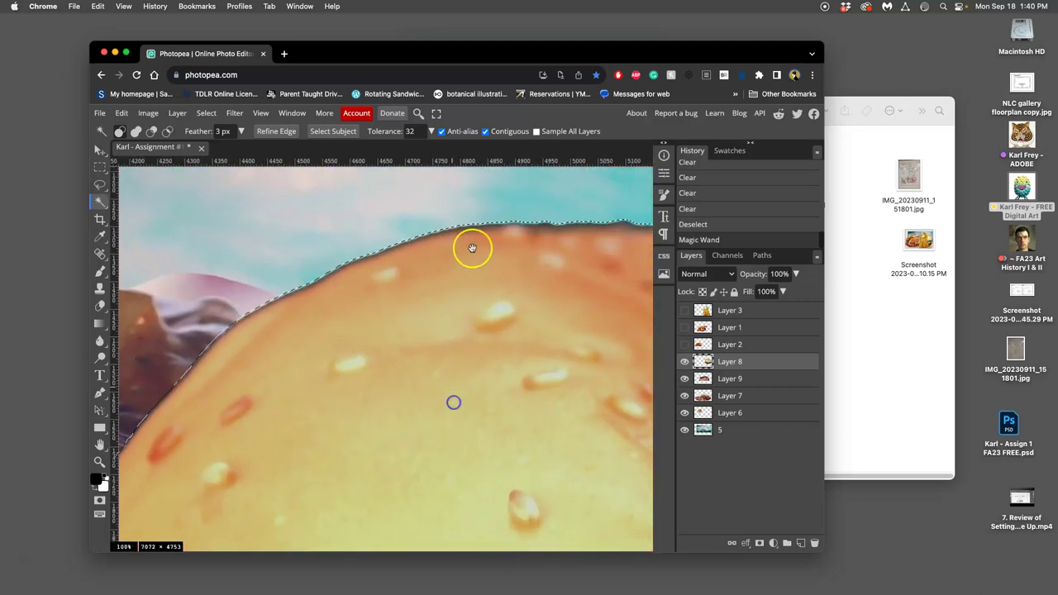
{"action": "key", "text": "Delete"}
{"action": "key", "text": "Delete"}
{"action": "key", "text": "Delete"}
{"action": "key", "text": "Delete"}
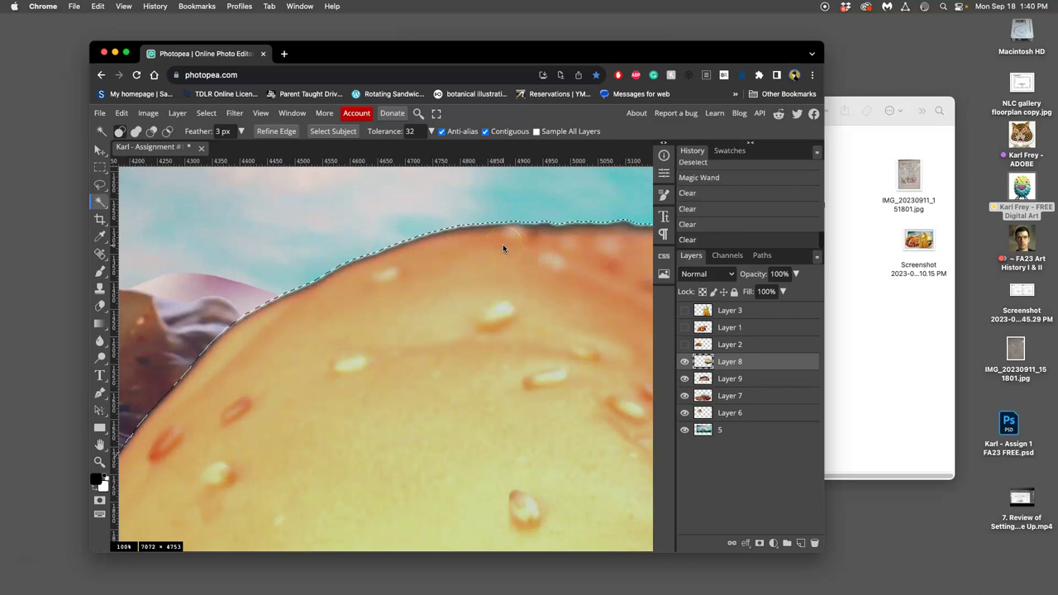
{"action": "key", "text": "ctrl+d"}
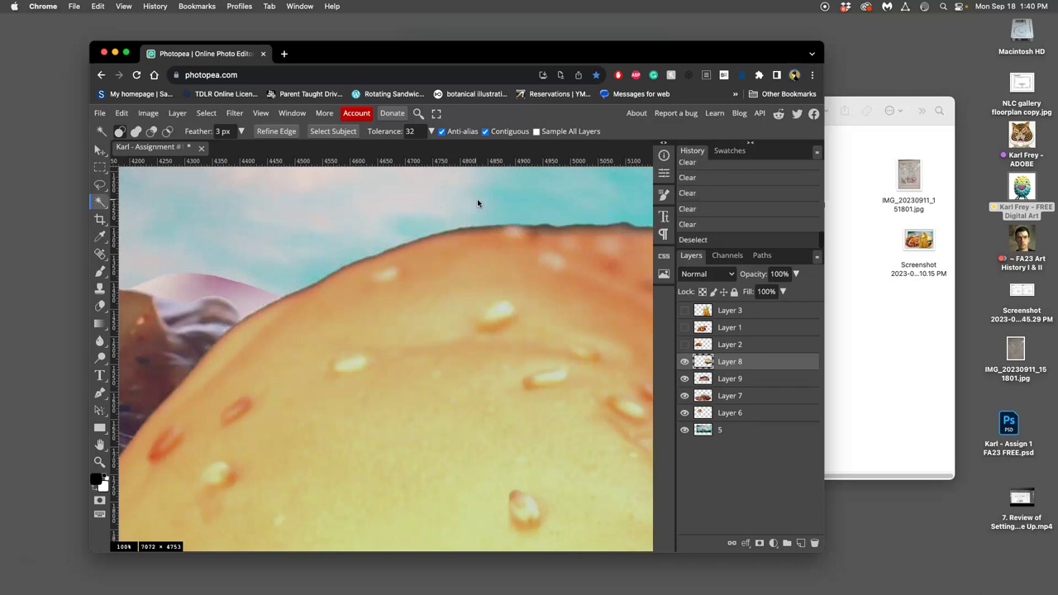
- Reselect the sky above the bun, clear more fringe, and deselect
{"action": "left_click", "coordinate": [487, 206]}
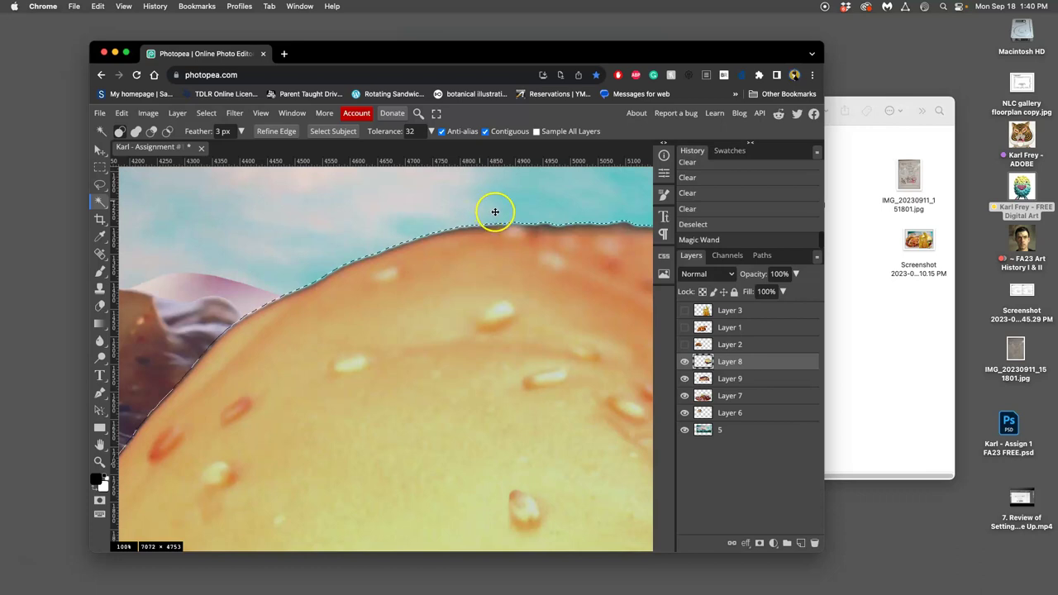
{"action": "key", "text": "Delete"}
{"action": "key", "text": "Delete"}
{"action": "key", "text": "Delete"}
{"action": "key", "text": "Delete"}
{"action": "key", "text": "Delete"}
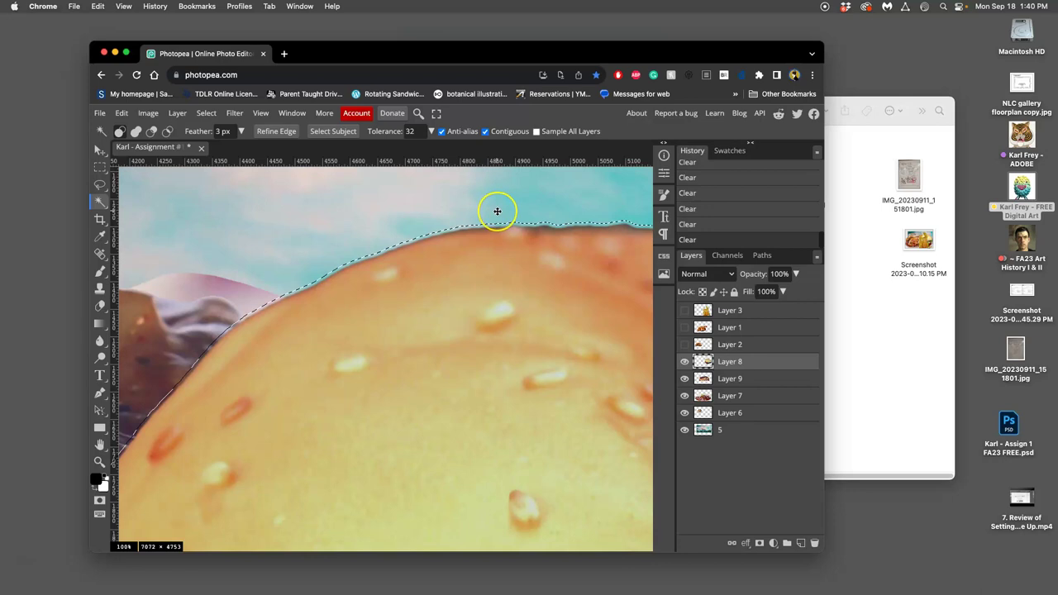
{"action": "key", "text": "ctrl+d"}
{"action": "scroll", "coordinate": [497, 213], "scroll_direction": "down", "scroll_amount": 8}
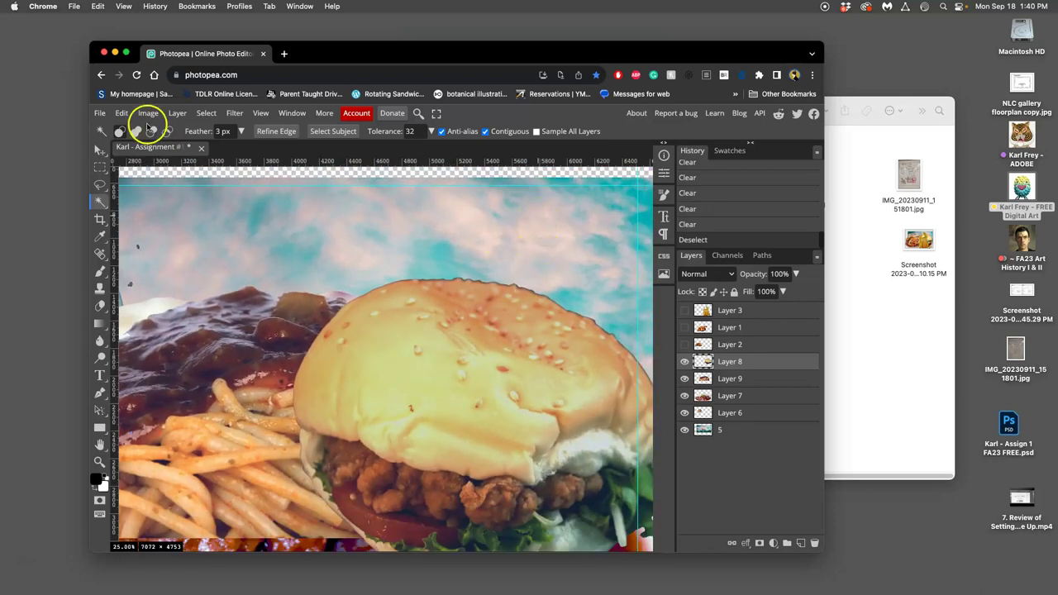
- Raise the Magic Wand feather, select the sky beside the burger, delete the bun-edge fringe, and deselect
{"action": "left_click", "coordinate": [241, 130]}
{"action": "left_click_drag", "start_coordinate": [201, 152], "coordinate": [194, 150]}
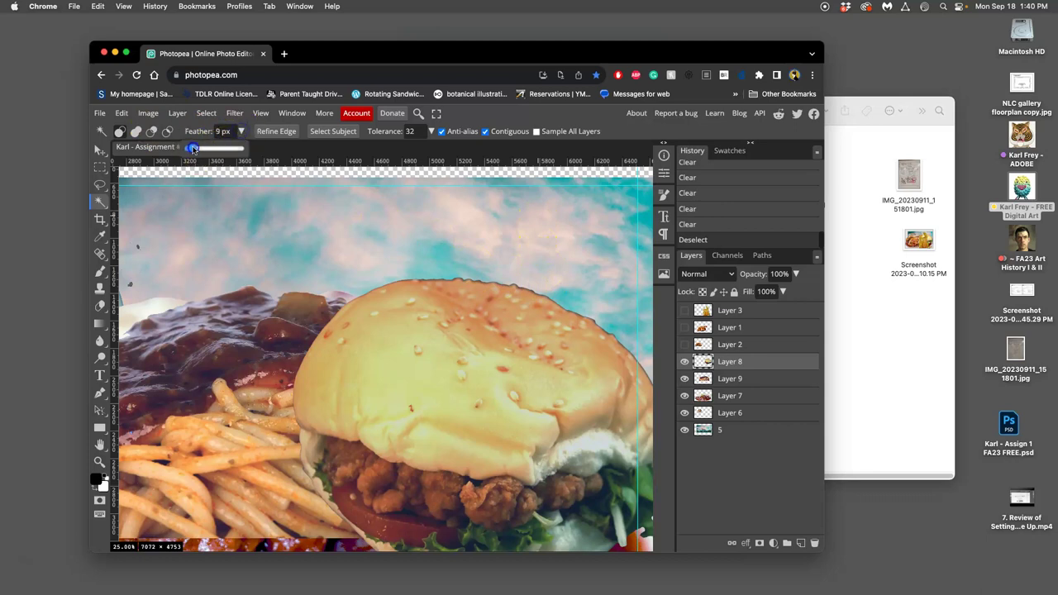
{"action": "left_click", "coordinate": [600, 289]}
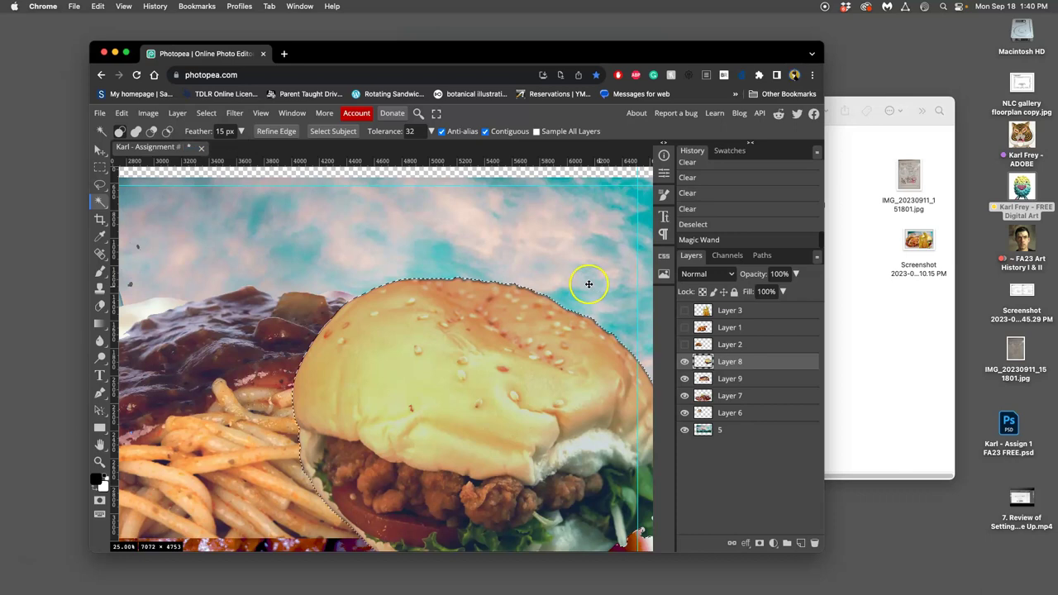
{"action": "scroll", "coordinate": [583, 282], "scroll_direction": "right", "scroll_amount": 3}
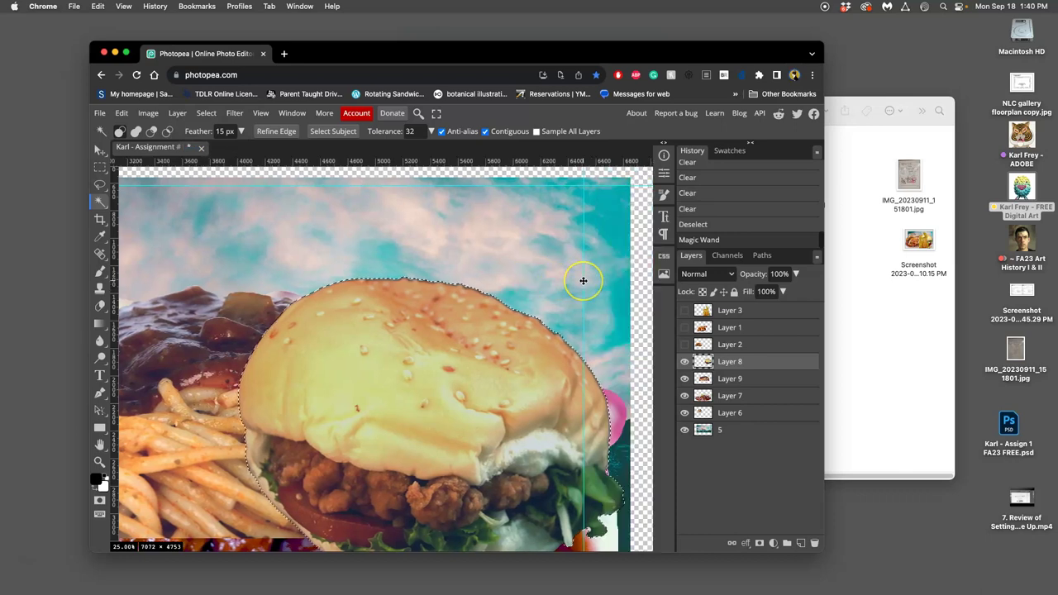
{"action": "scroll", "coordinate": [583, 281], "scroll_direction": "up", "scroll_amount": 5}
{"action": "scroll", "coordinate": [563, 281], "scroll_direction": "up", "scroll_amount": 2}
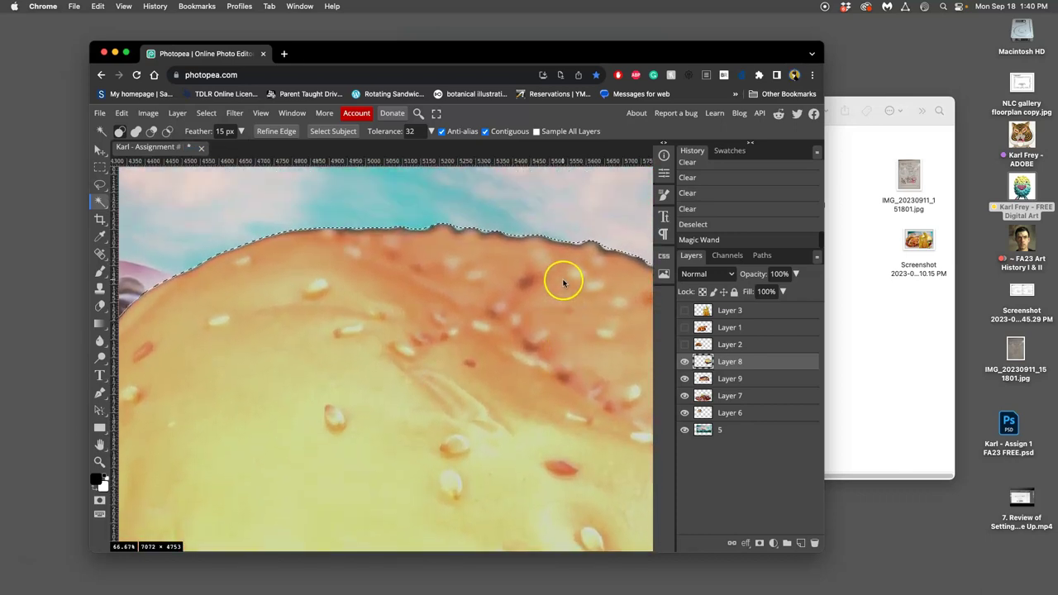
{"action": "key", "text": "Delete"}
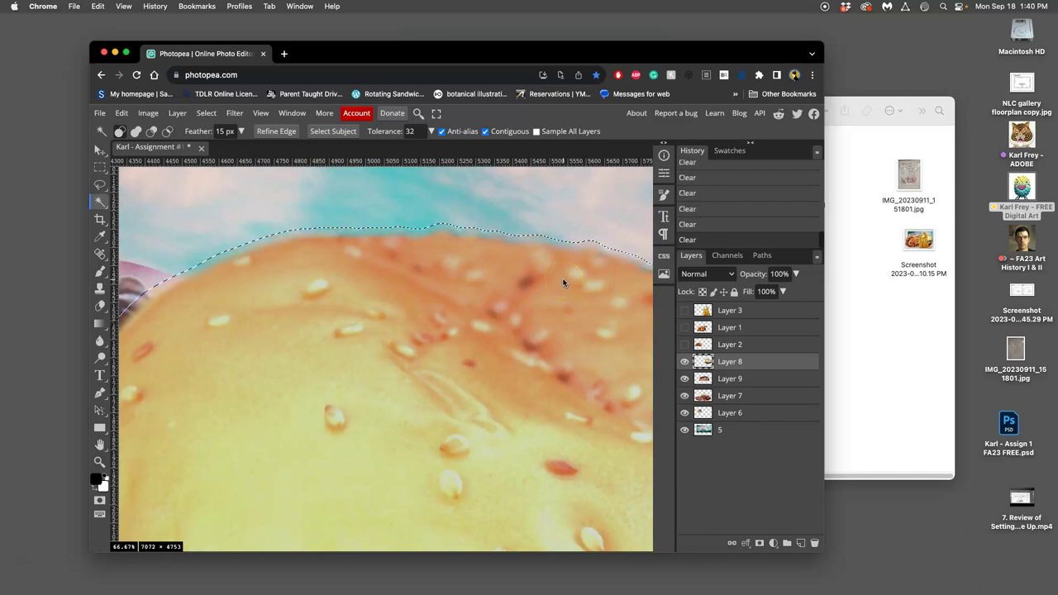
{"action": "scroll", "coordinate": [564, 277], "scroll_direction": "down", "scroll_amount": 5}
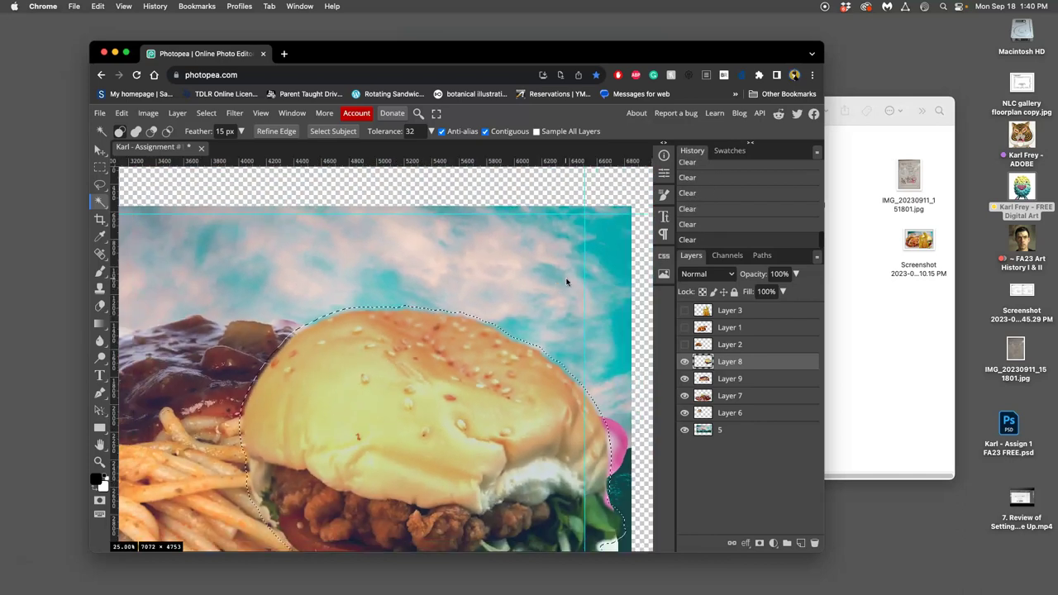
{"action": "key", "text": "super+d"}
{"action": "scroll", "coordinate": [555, 277], "scroll_direction": "down", "scroll_amount": 3}
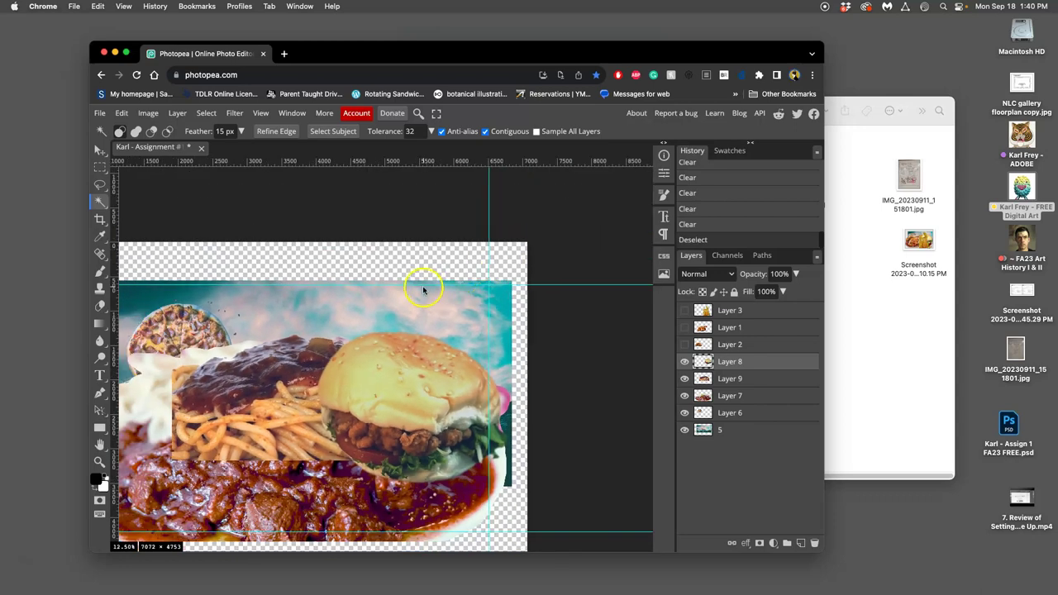
{"action": "scroll", "coordinate": [439, 310], "scroll_direction": "down", "scroll_amount": 2}
{"action": "scroll", "coordinate": [439, 309], "scroll_direction": "left", "scroll_amount": 2}
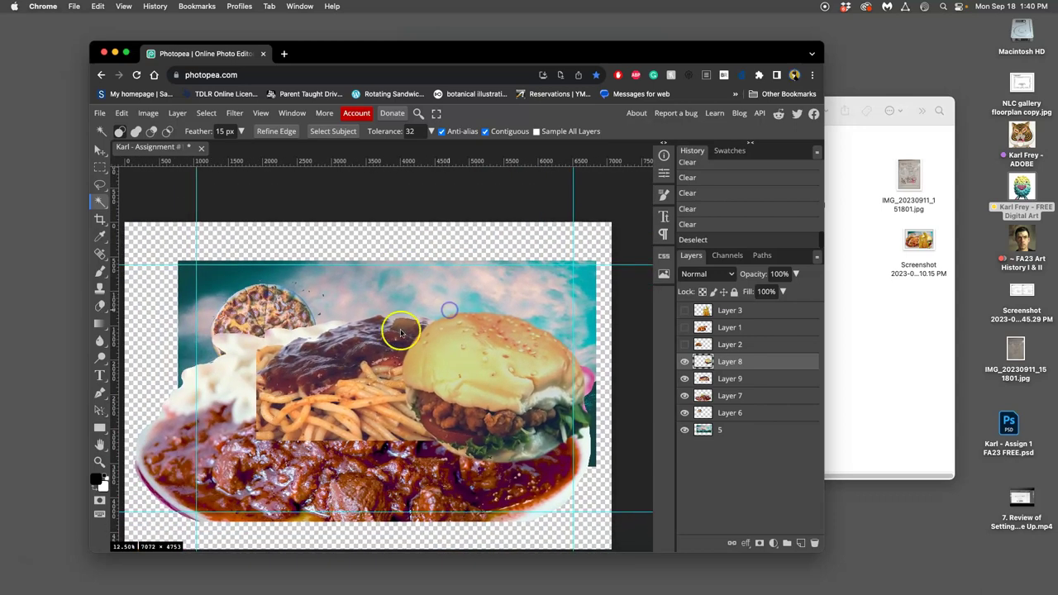
- Hide the burger, spaghetti and meat dish layers and make the pizza Layer 6 active
{"action": "left_click", "coordinate": [685, 362]}
{"action": "left_click", "coordinate": [602, 331]}
{"action": "left_click", "coordinate": [684, 379]}
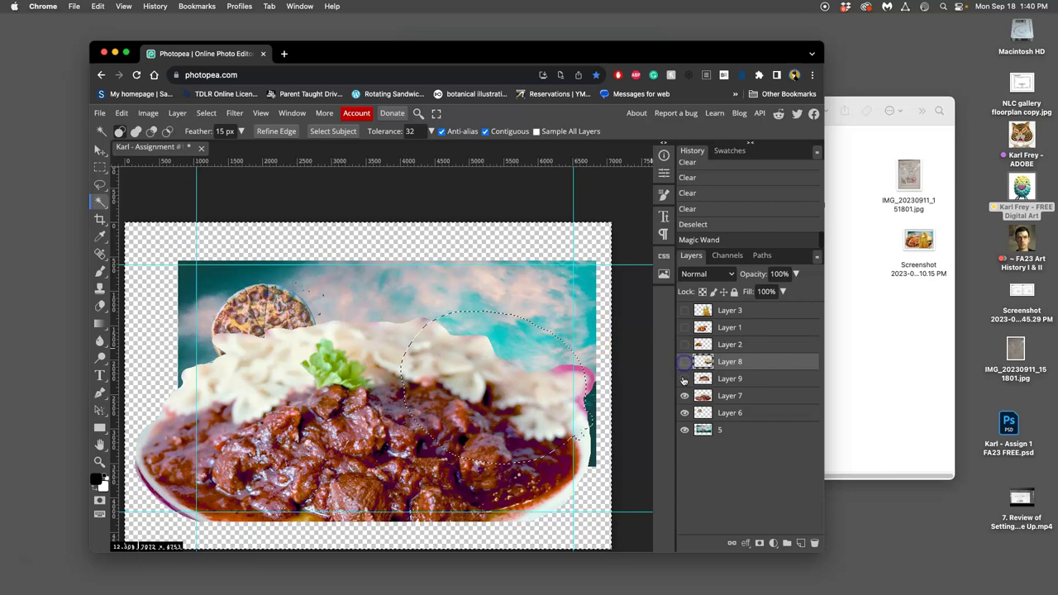
{"action": "left_click", "coordinate": [685, 380]}
{"action": "key", "text": "super+d"}
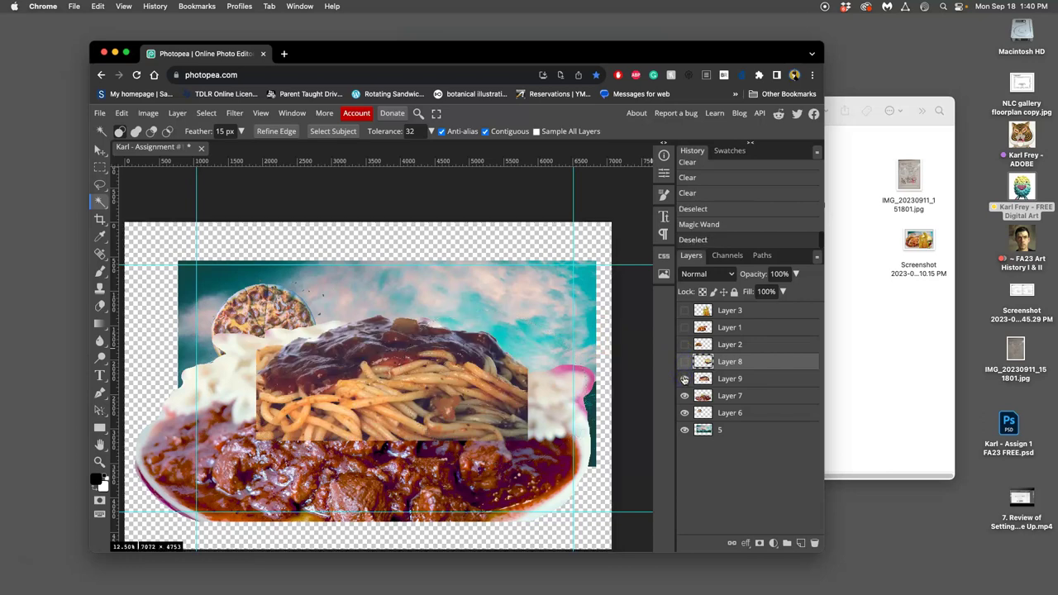
{"action": "left_click", "coordinate": [685, 379]}
{"action": "left_click", "coordinate": [684, 396]}
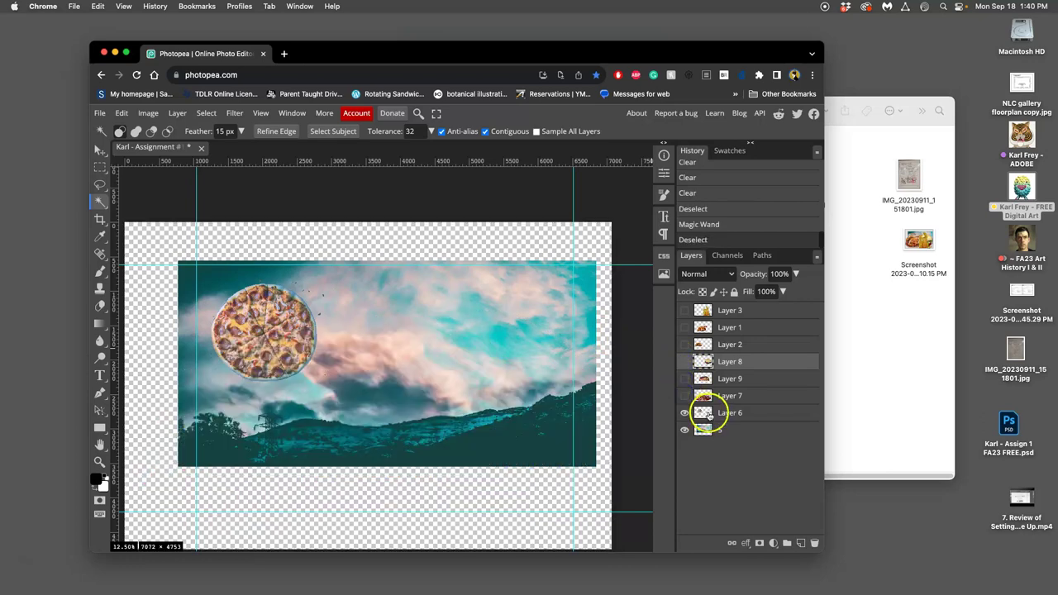
{"action": "left_click", "coordinate": [709, 415]}
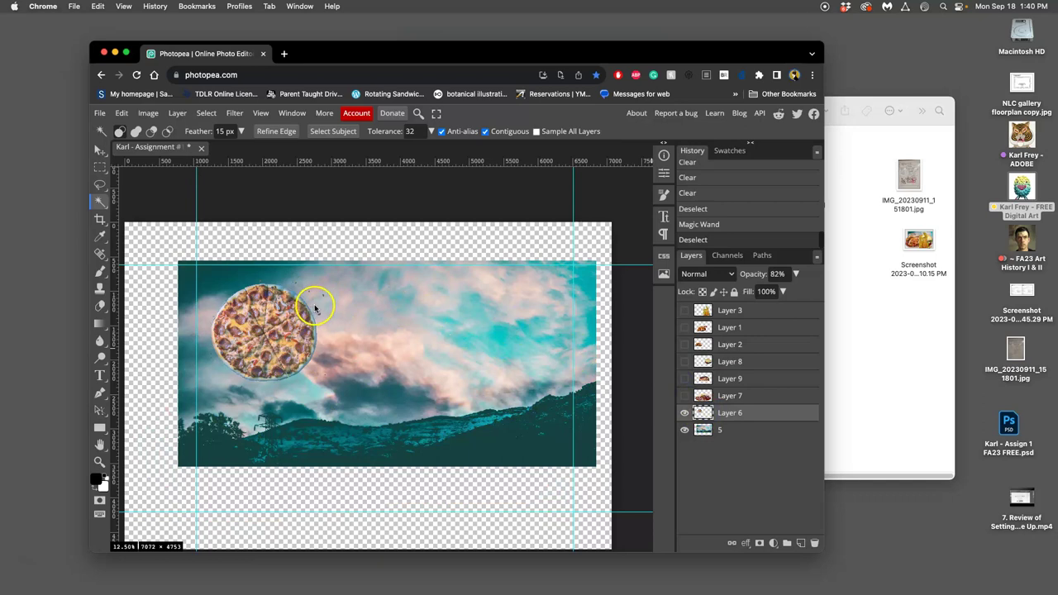
- Zoom in on the pizza and Magic Wand-select the surrounding sky with Contiguous turned off
{"action": "scroll", "coordinate": [315, 308], "scroll_direction": "up", "scroll_amount": 5}
{"action": "left_click_drag", "start_coordinate": [229, 177], "coordinate": [607, 289]}
{"action": "left_click_drag", "start_coordinate": [486, 240], "coordinate": [529, 246]}
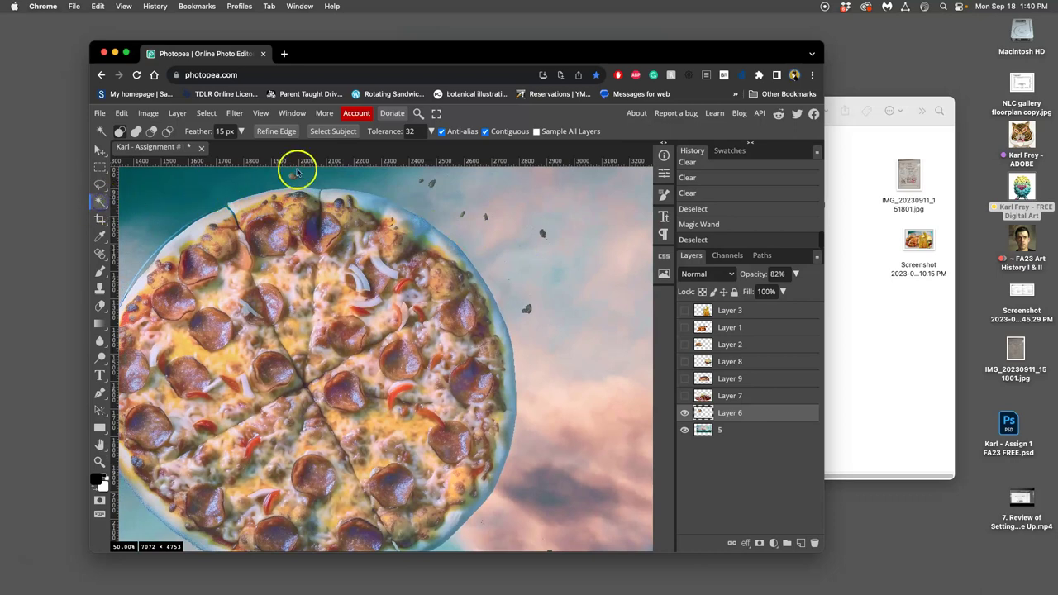
{"action": "left_click", "coordinate": [485, 130]}
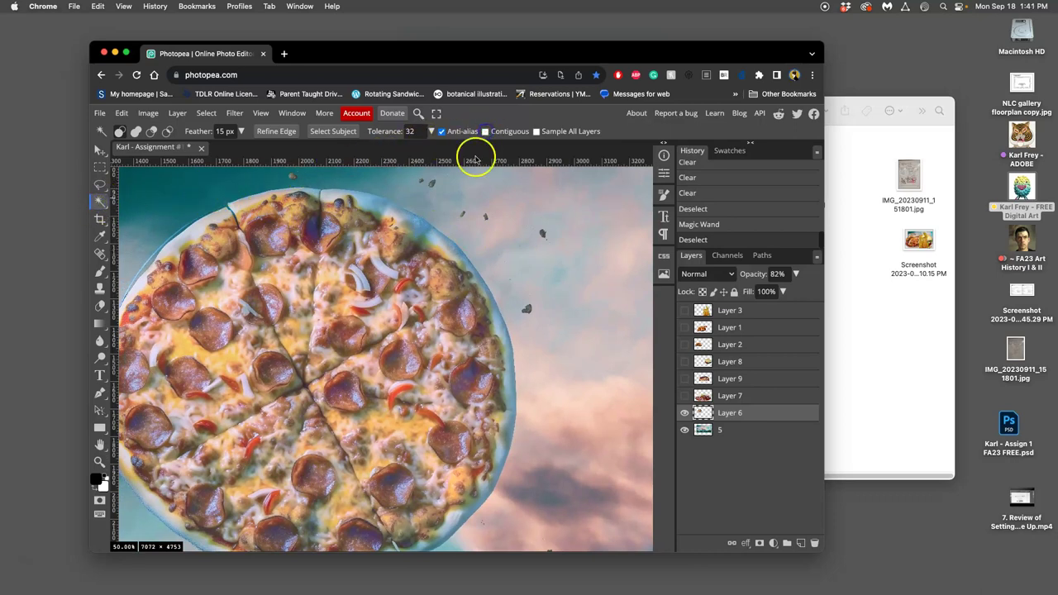
{"action": "left_click", "coordinate": [474, 234]}
- Delete the selection twice to clear stray specks and edge fringe around the pizza, then deselect
{"action": "scroll", "coordinate": [444, 225], "scroll_direction": "left", "scroll_amount": 3}
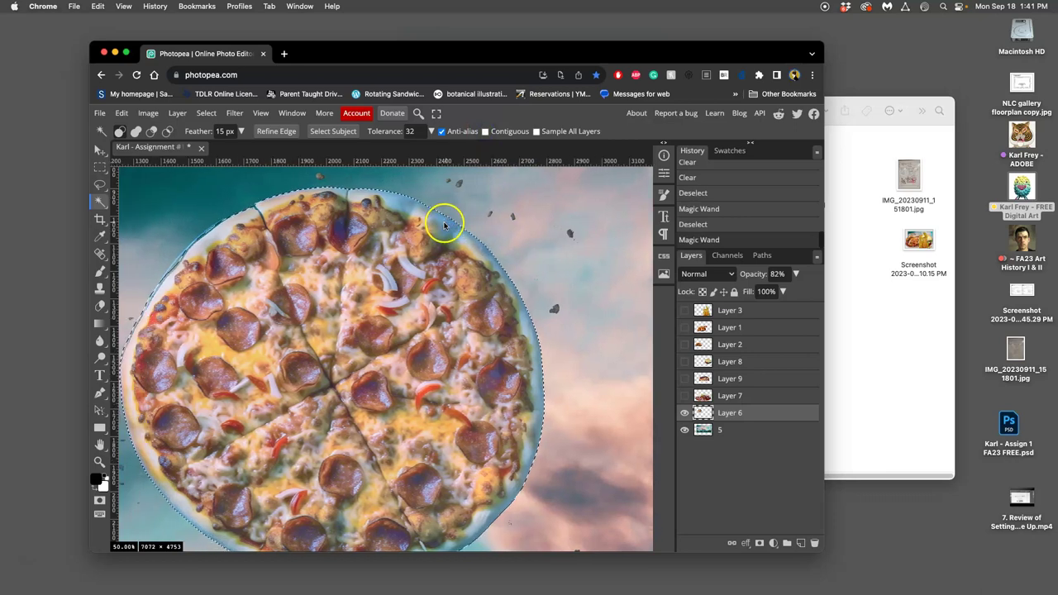
{"action": "scroll", "coordinate": [444, 225], "scroll_direction": "up", "scroll_amount": 2}
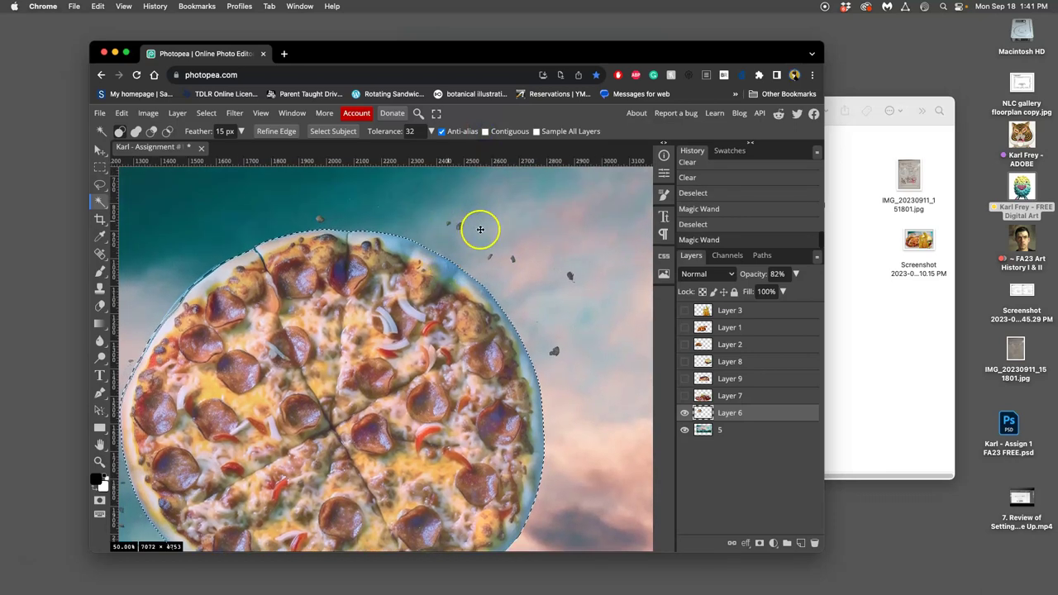
{"action": "key", "text": "Delete"}
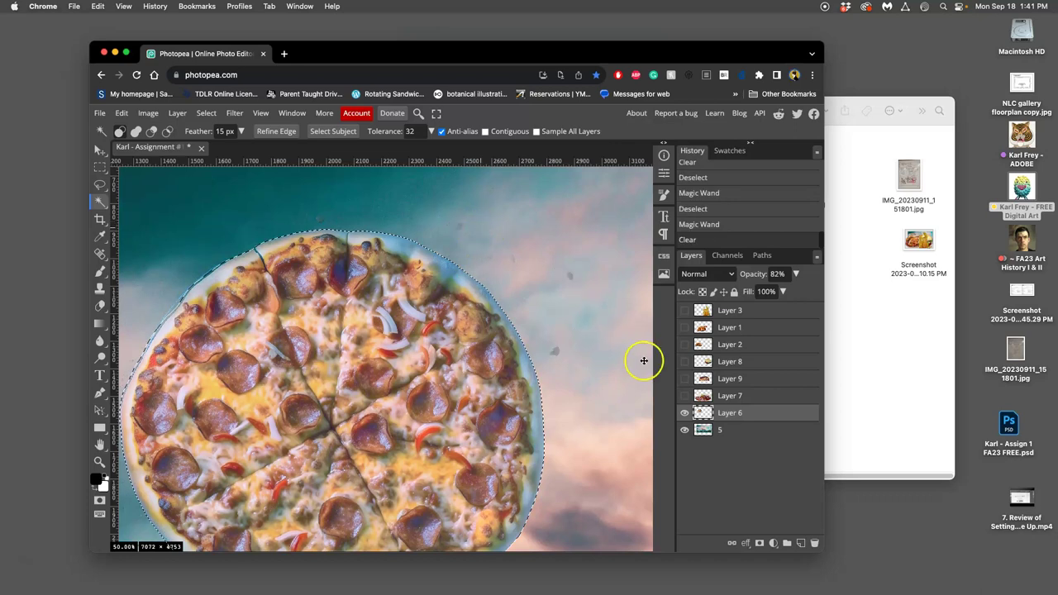
{"action": "key", "text": "Delete"}
{"action": "key", "text": "Delete"}
{"action": "key", "text": "Delete"}
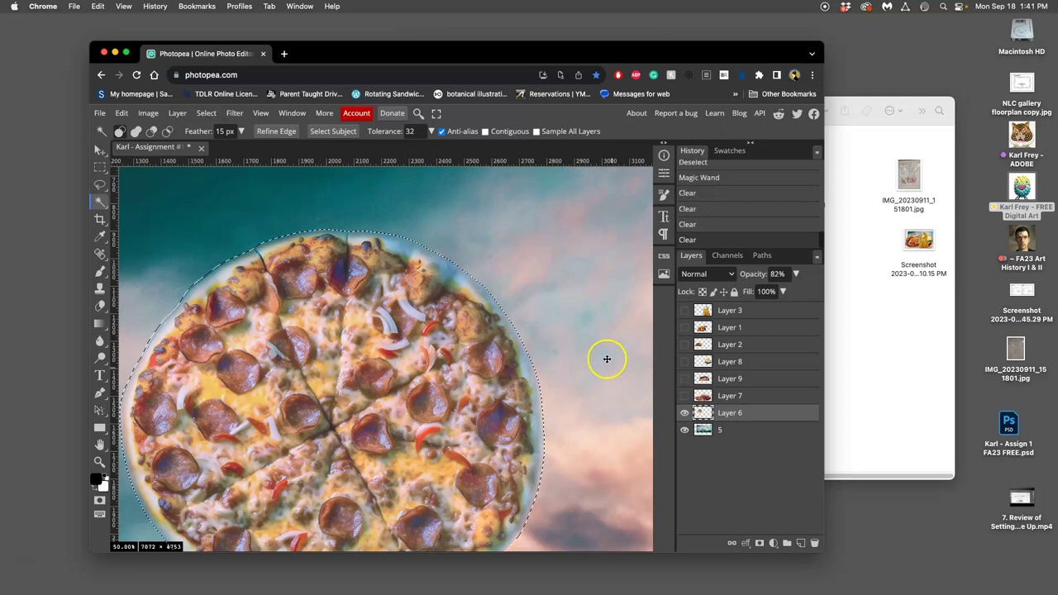
{"action": "scroll", "coordinate": [611, 364], "scroll_direction": "down", "scroll_amount": 5}
{"action": "scroll", "coordinate": [607, 358], "scroll_direction": "up", "scroll_amount": 3}
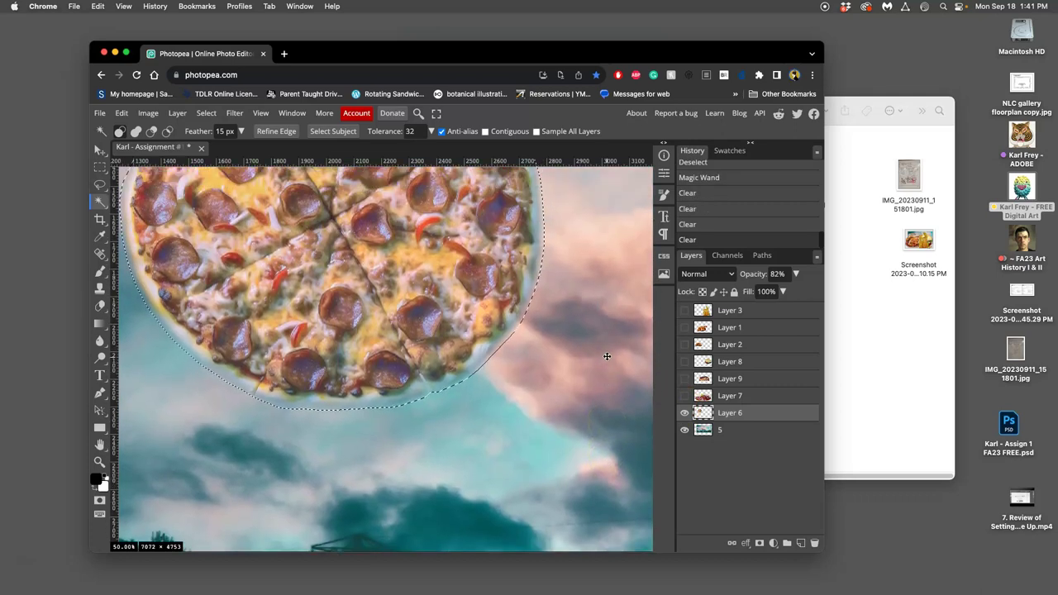
{"action": "key", "text": "super+d"}
{"action": "scroll", "coordinate": [607, 355], "scroll_direction": "down", "scroll_amount": 5}
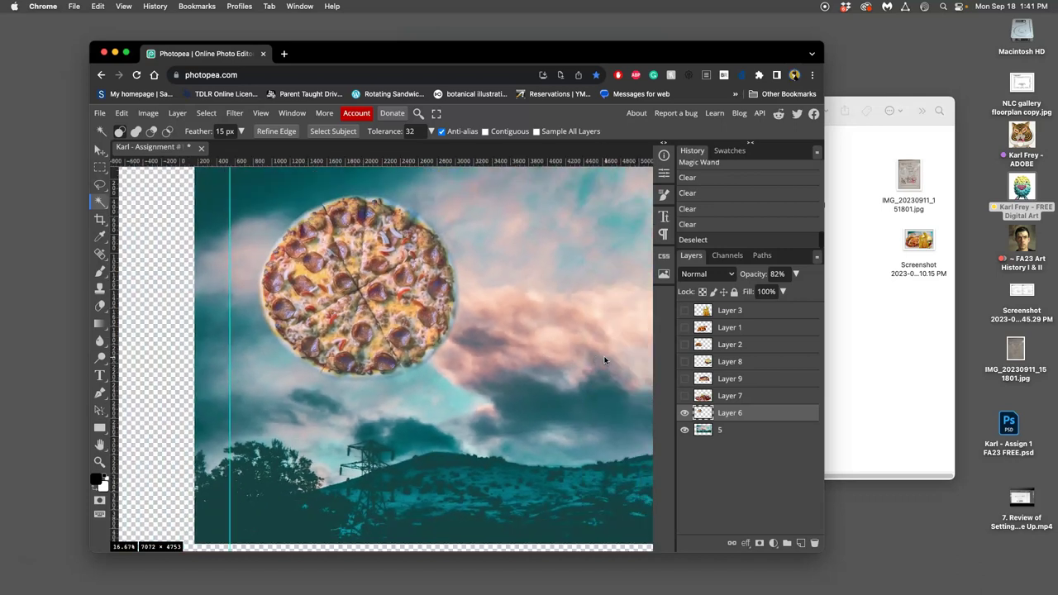
{"action": "scroll", "coordinate": [588, 354], "scroll_direction": "up", "scroll_amount": 1}
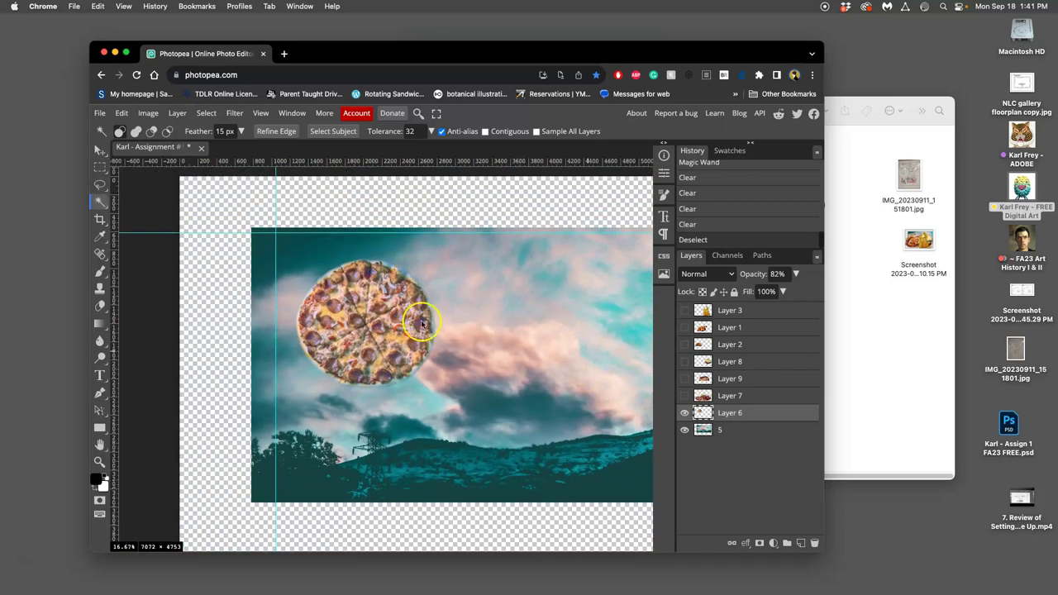
{"action": "scroll", "coordinate": [451, 368], "scroll_direction": "down", "scroll_amount": 1}
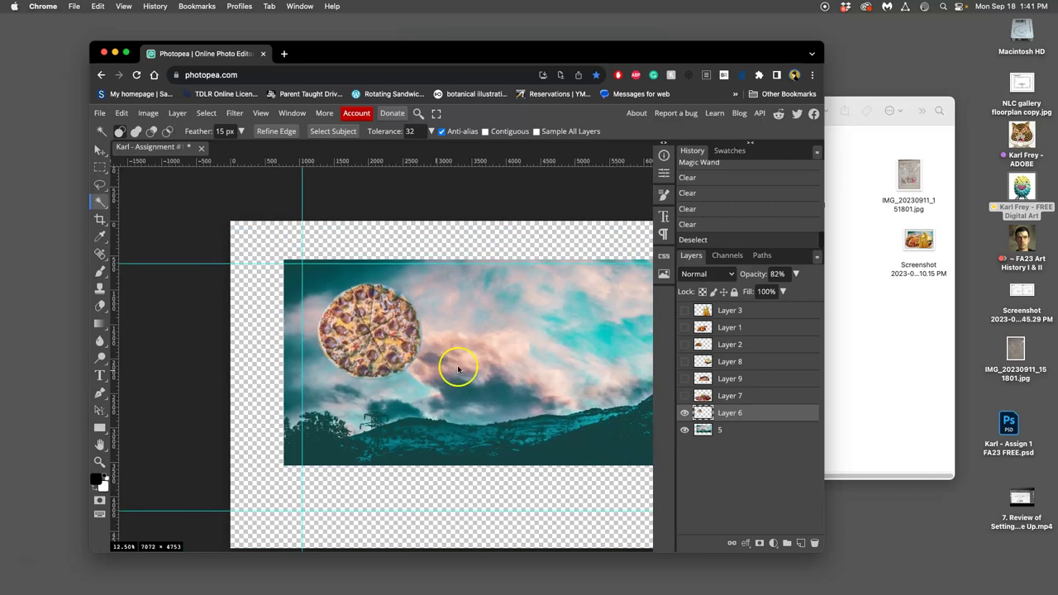
- On the meat dish Layer 7, wand-select above the pasta and delete its top-edge fringe, then show Layer 9
{"action": "left_click", "coordinate": [685, 396]}
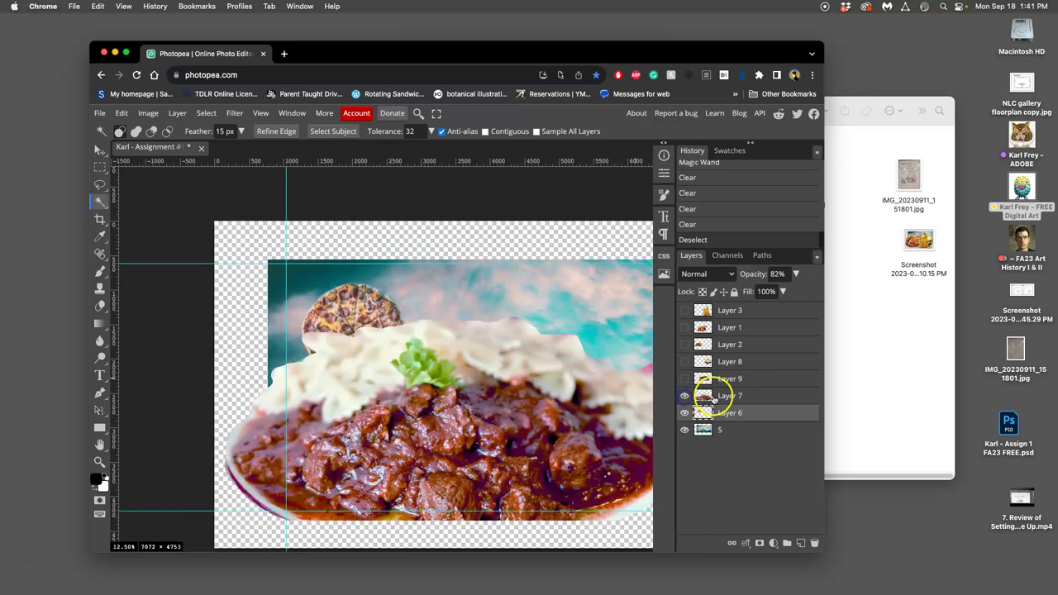
{"action": "left_click", "coordinate": [713, 397]}
{"action": "scroll", "coordinate": [593, 368], "scroll_direction": "right", "scroll_amount": 2}
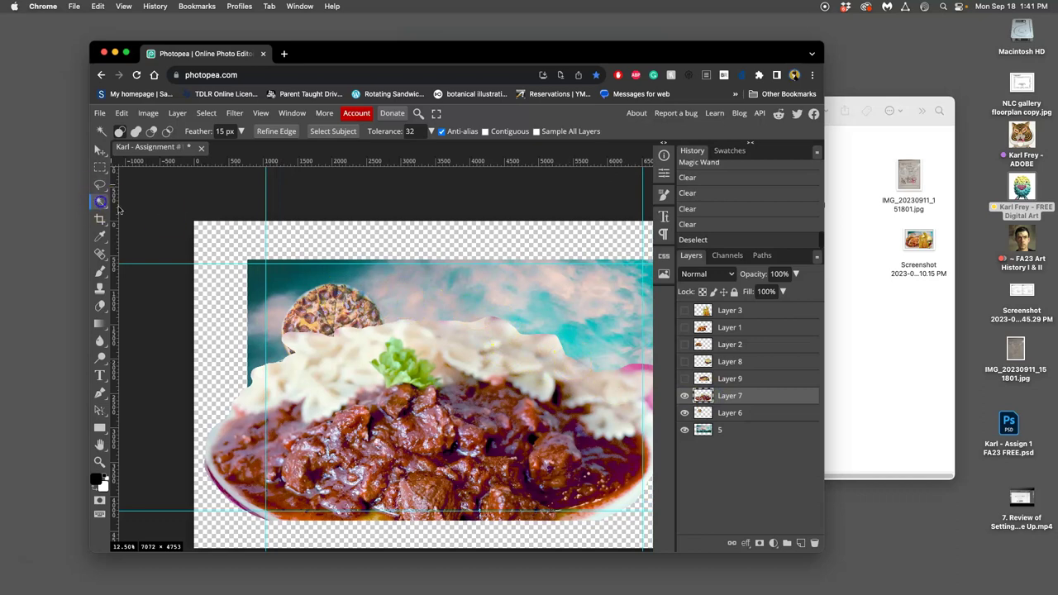
{"action": "left_click", "coordinate": [509, 310]}
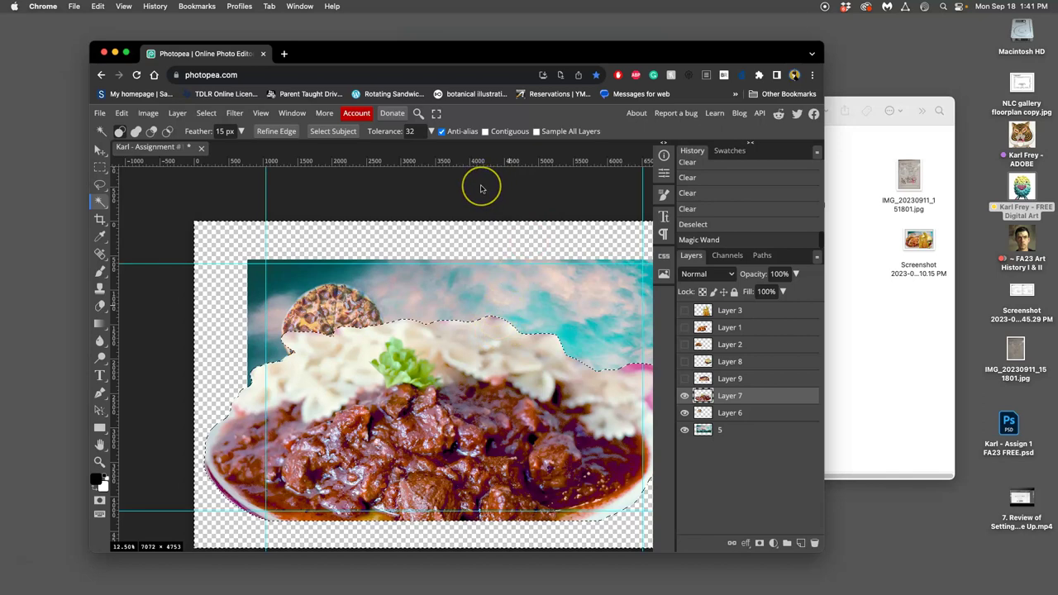
{"action": "key", "text": "Delete"}
{"action": "key", "text": "Delete"}
{"action": "key", "text": "Delete"}
{"action": "key", "text": "Delete"}
{"action": "key", "text": "Delete"}
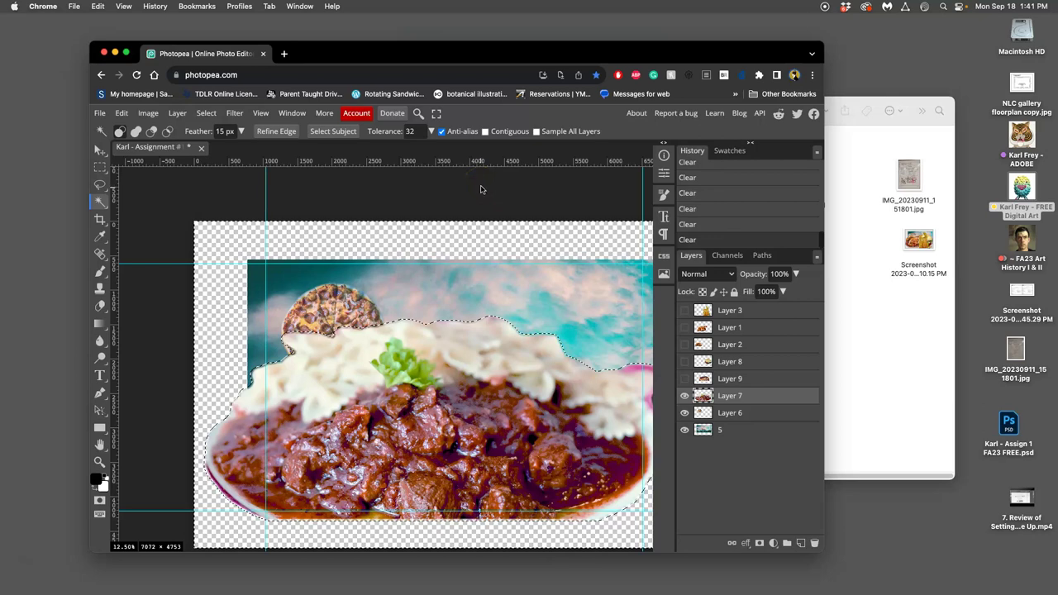
{"action": "scroll", "coordinate": [480, 190], "scroll_direction": "up", "scroll_amount": 5}
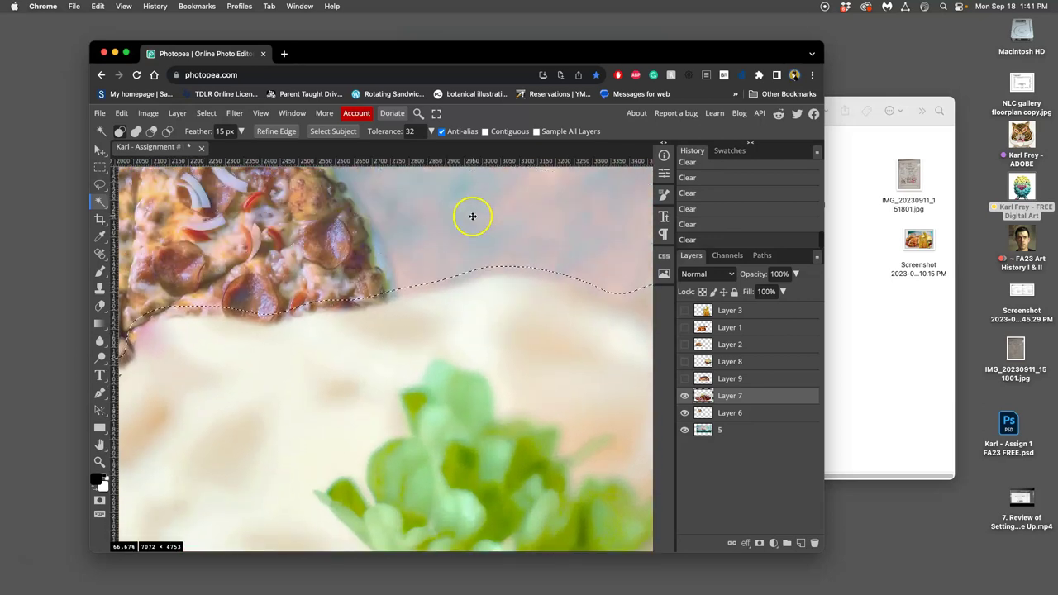
{"action": "scroll", "coordinate": [472, 216], "scroll_direction": "right", "scroll_amount": 5}
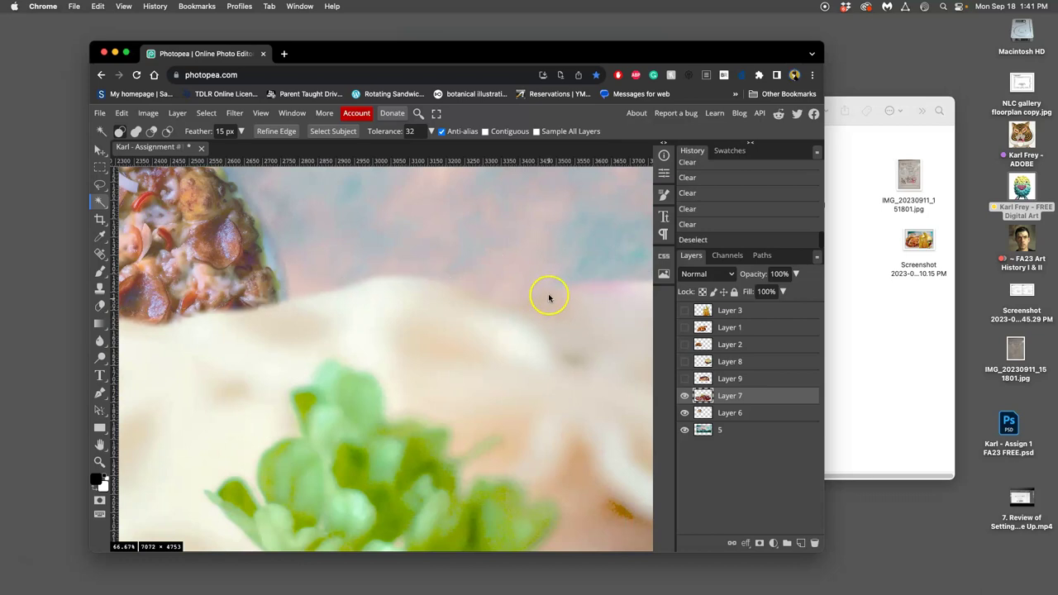
{"action": "scroll", "coordinate": [562, 232], "scroll_direction": "down", "scroll_amount": 5}
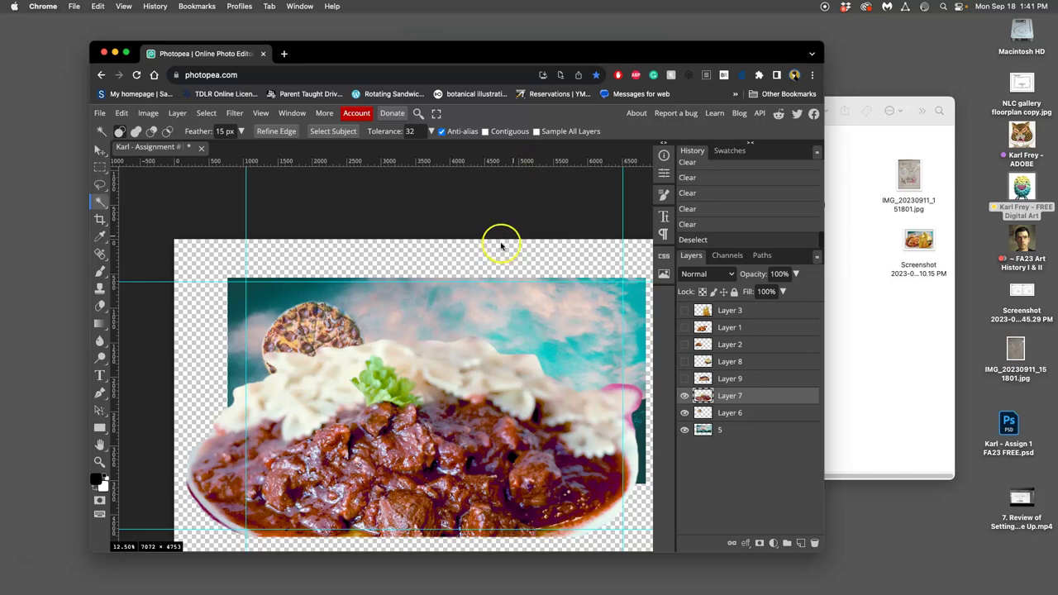
{"action": "scroll", "coordinate": [500, 243], "scroll_direction": "right", "scroll_amount": 3}
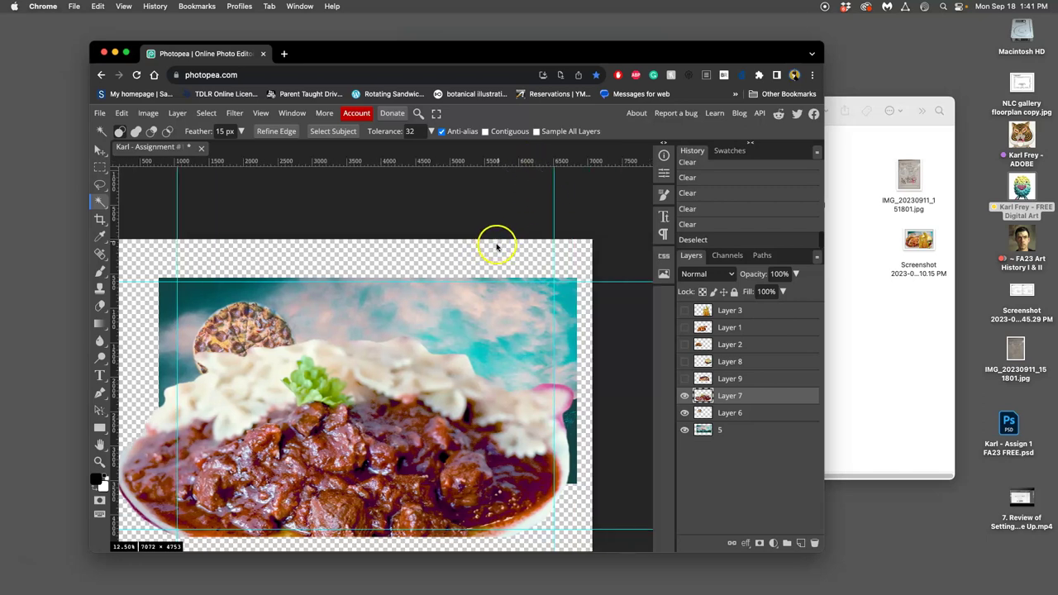
{"action": "left_click", "coordinate": [684, 379]}
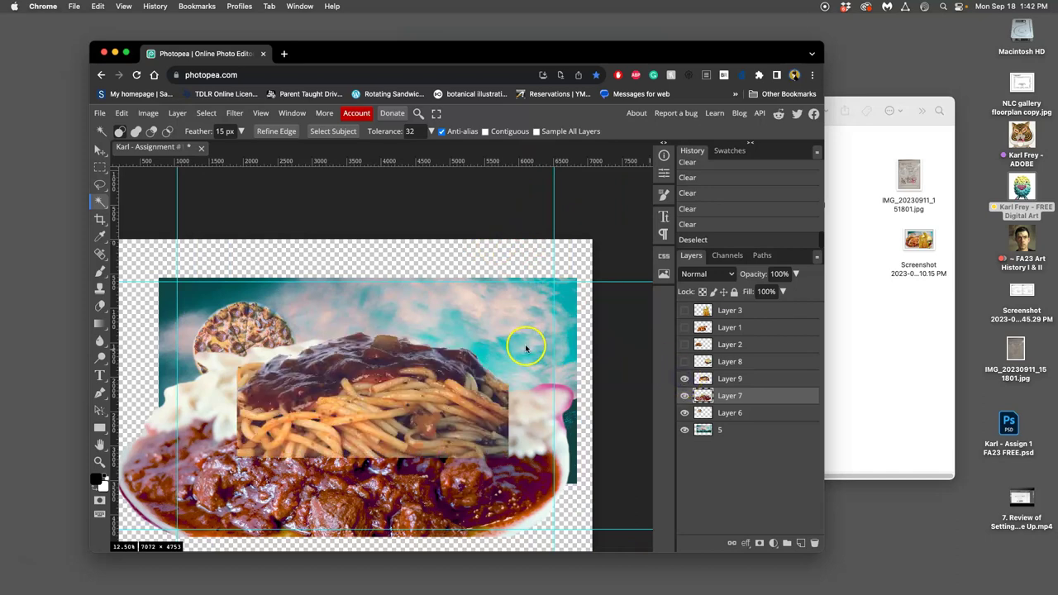
- Set the Magic Wand selection feather to 3 px
{"action": "scroll", "coordinate": [496, 345], "scroll_direction": "up", "scroll_amount": 5}
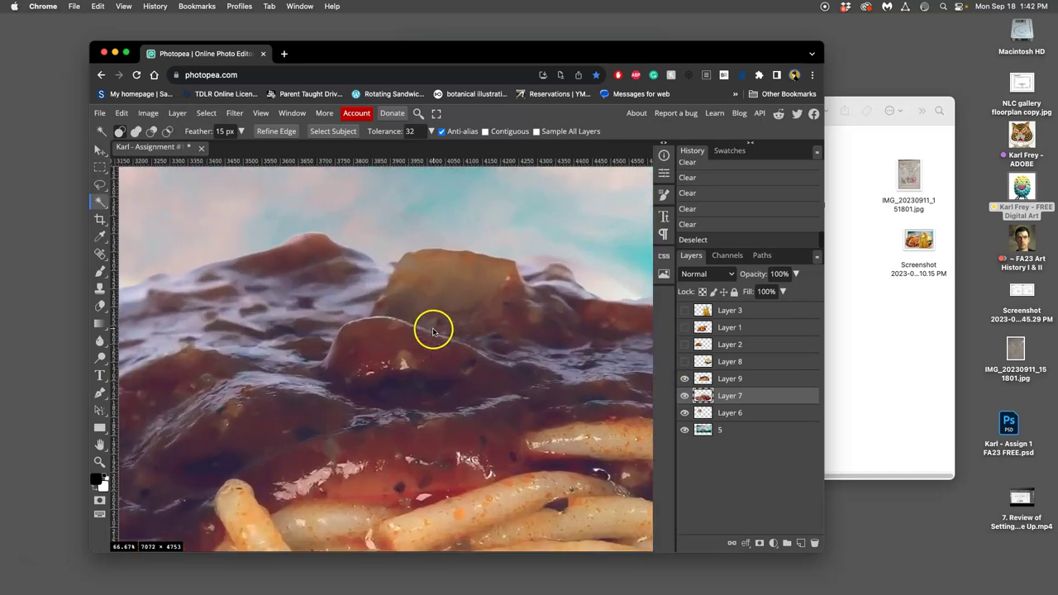
{"action": "scroll", "coordinate": [433, 332], "scroll_direction": "up", "scroll_amount": 5}
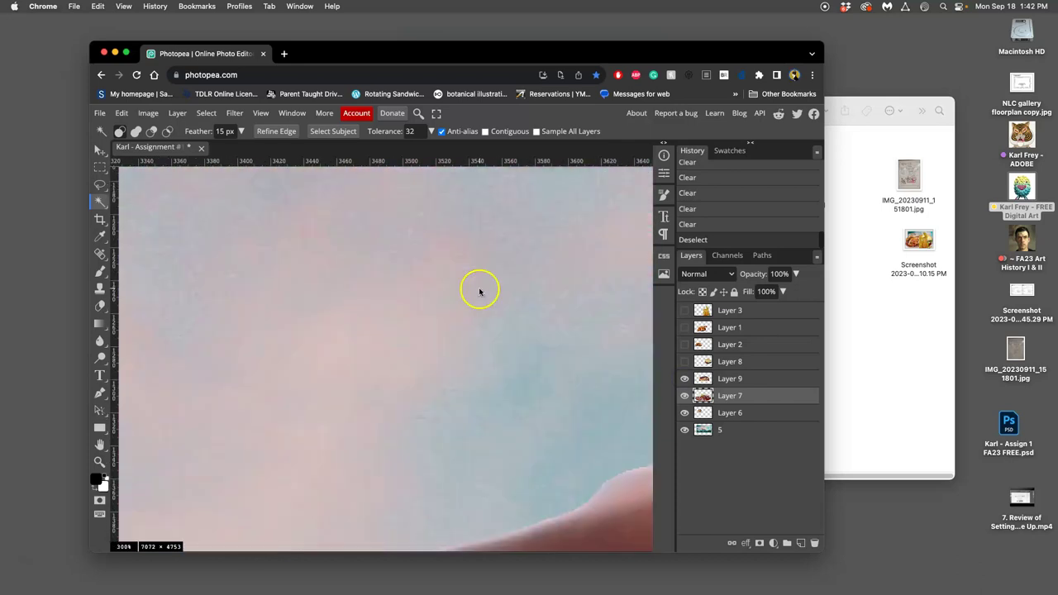
{"action": "scroll", "coordinate": [479, 291], "scroll_direction": "down", "scroll_amount": 5}
{"action": "scroll", "coordinate": [484, 290], "scroll_direction": "right", "scroll_amount": 5}
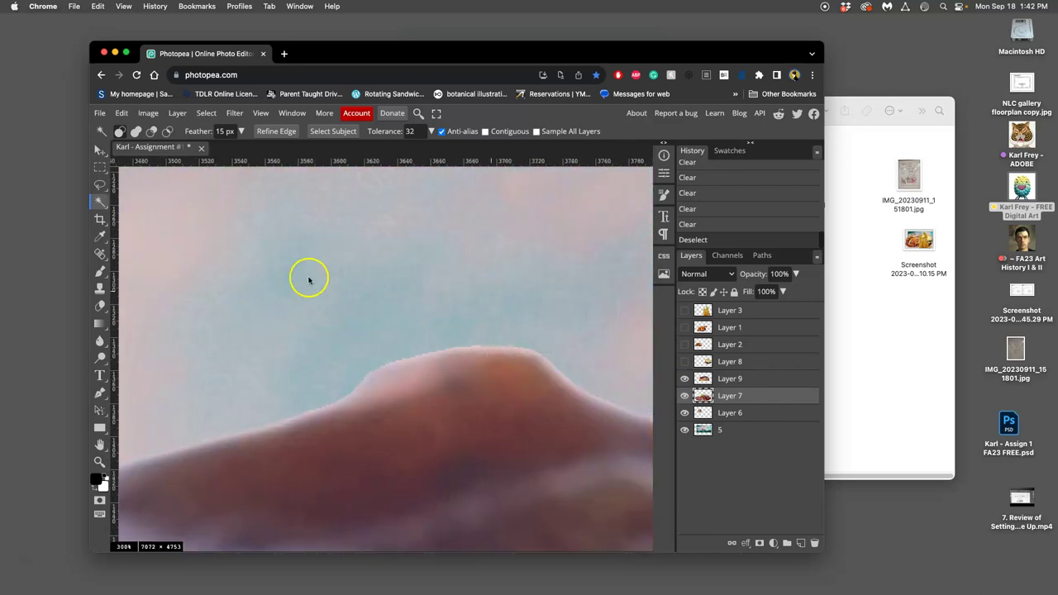
{"action": "left_click", "coordinate": [223, 130]}
{"action": "type", "text": "3"}
{"action": "left_click", "coordinate": [398, 305]}
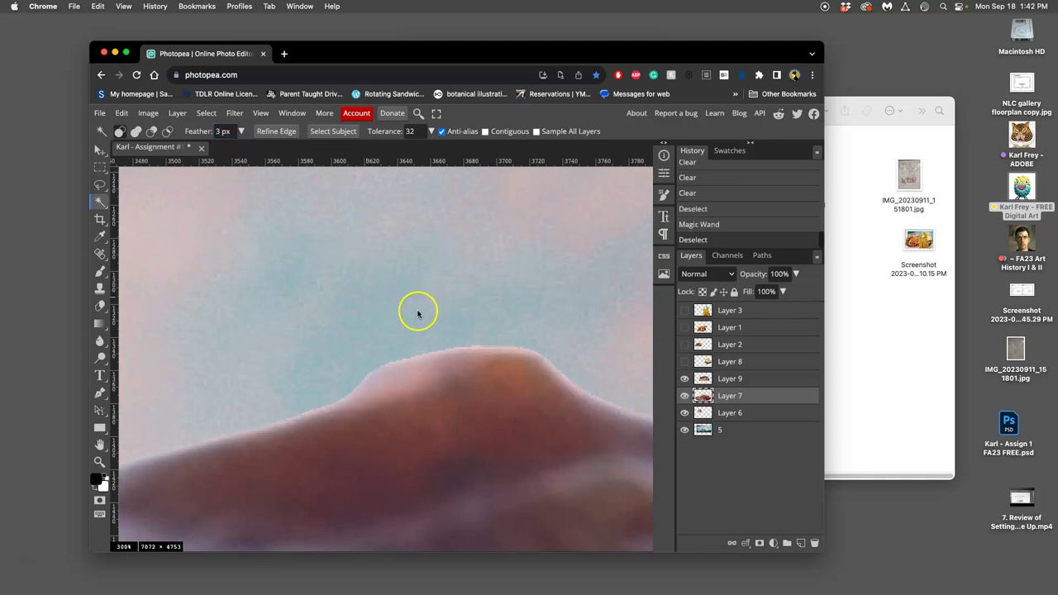
- On Layer 9, select the sky above the spaghetti, delete it and deselect
{"action": "left_click", "coordinate": [730, 380]}
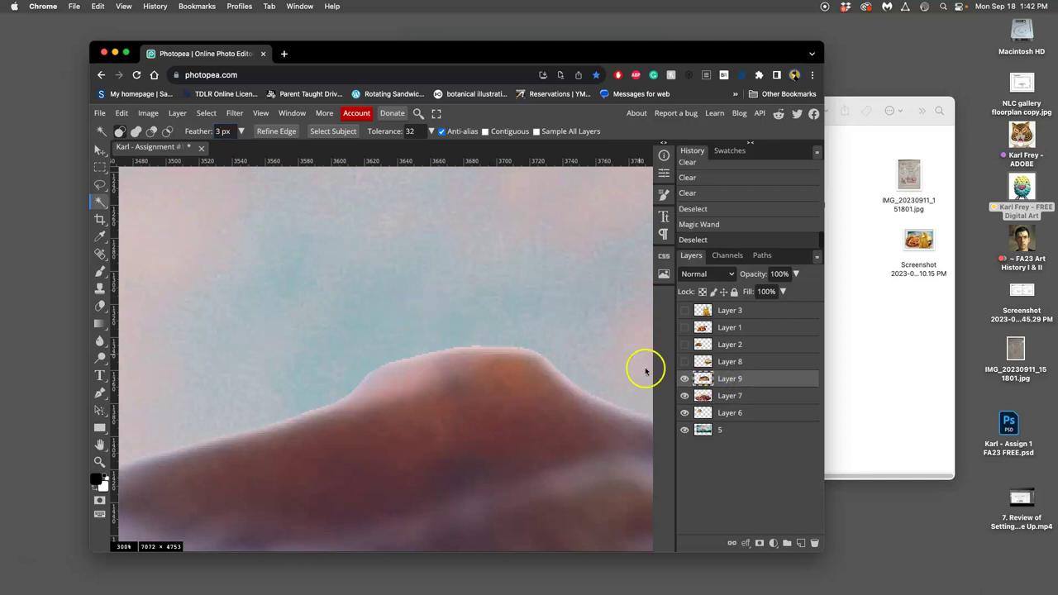
{"action": "left_click", "coordinate": [414, 312]}
{"action": "key", "text": "Delete"}
{"action": "key", "text": "Delete"}
{"action": "key", "text": "Delete"}
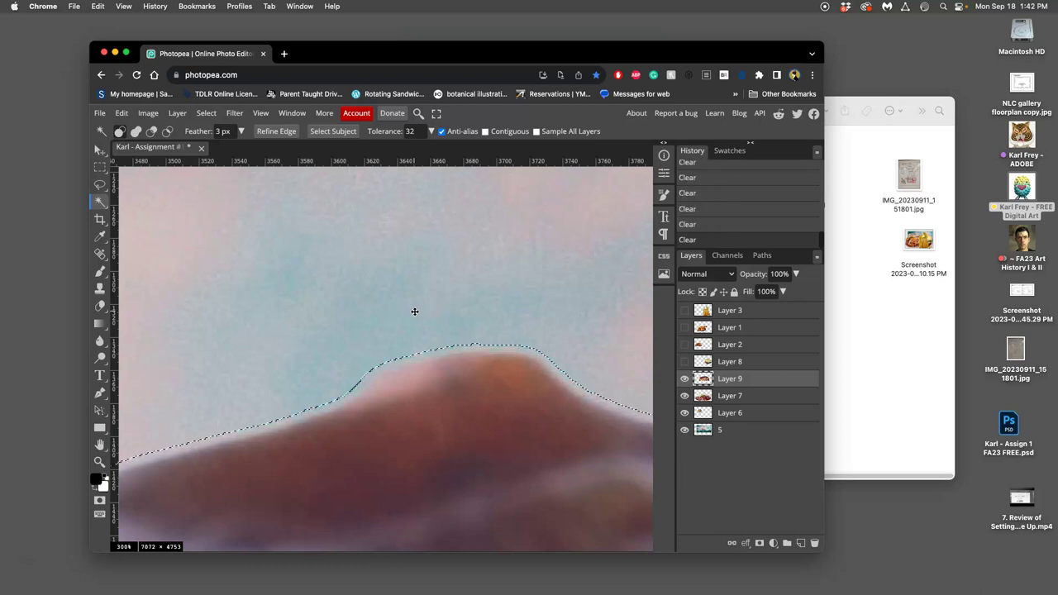
{"action": "key", "text": "ctrl+d"}
{"action": "scroll", "coordinate": [418, 311], "scroll_direction": "down", "scroll_amount": 10}
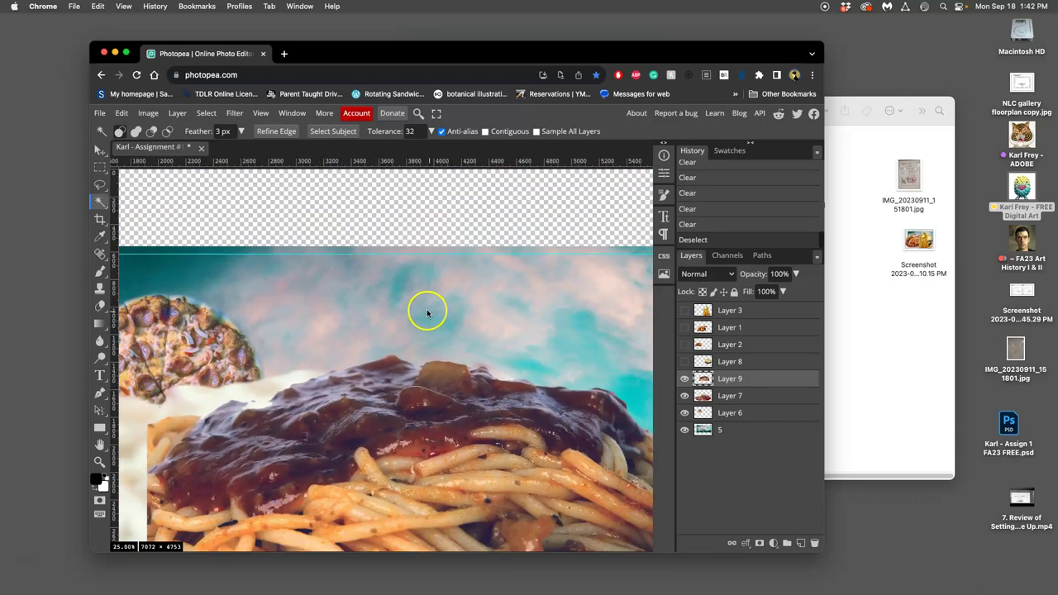
{"action": "scroll", "coordinate": [427, 312], "scroll_direction": "down", "scroll_amount": 2}
{"action": "scroll", "coordinate": [428, 312], "scroll_direction": "down", "scroll_amount": 3}
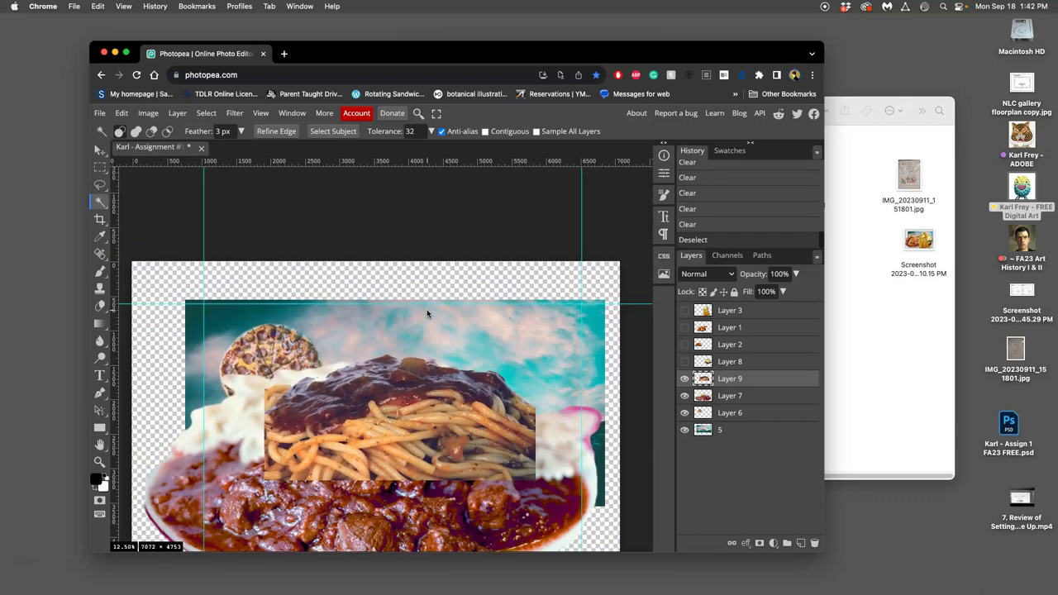
- Show the burger Layer 8 and the wings-and-fries Layer 2, and make Layer 2 active
{"action": "left_click", "coordinate": [685, 361]}
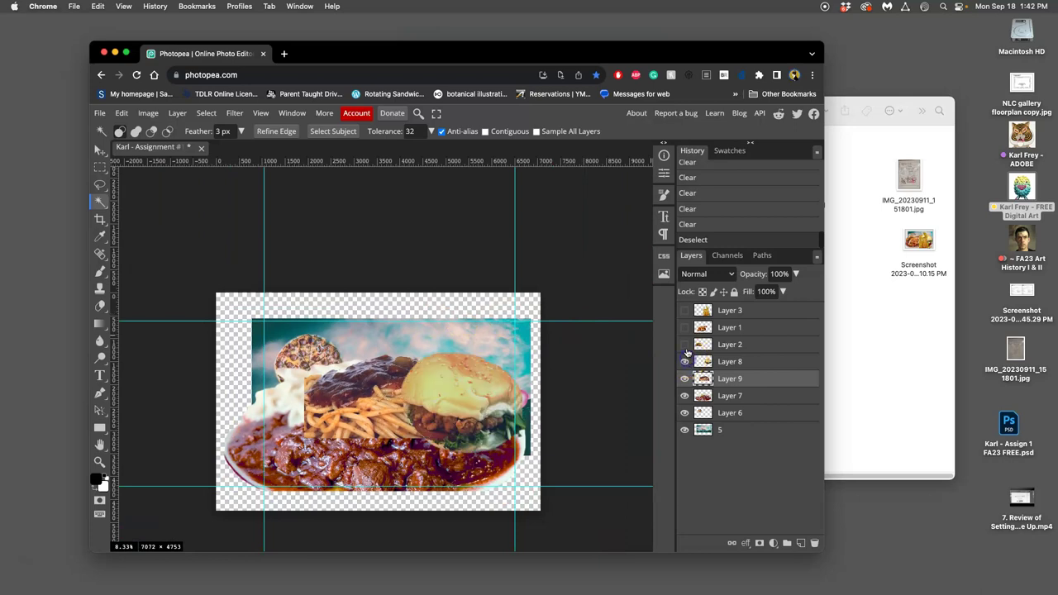
{"action": "left_click", "coordinate": [684, 344]}
{"action": "left_click", "coordinate": [728, 345]}
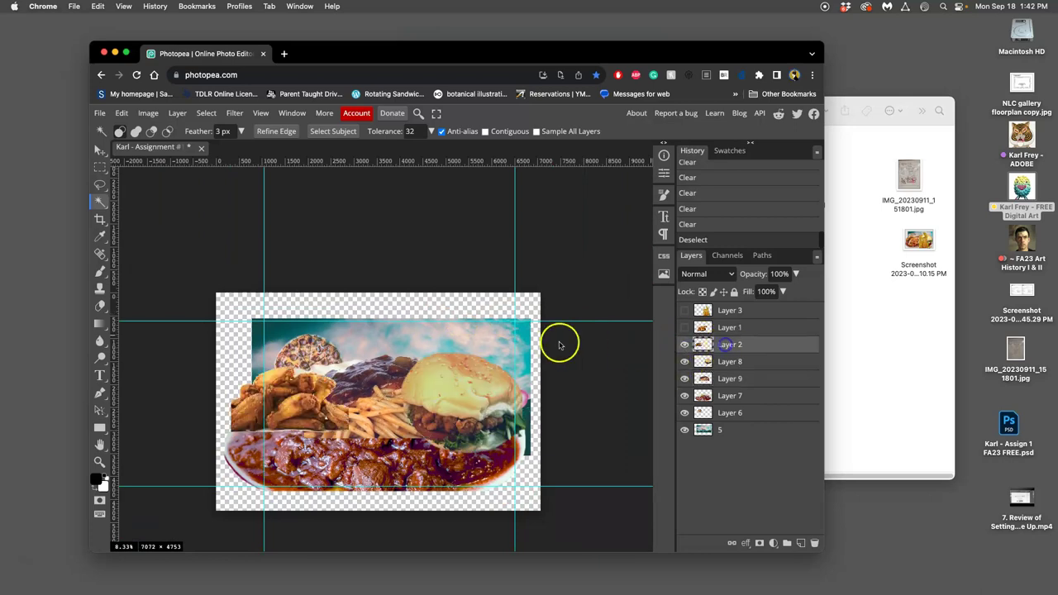
{"action": "scroll", "coordinate": [379, 356], "scroll_direction": "up", "scroll_amount": 3}
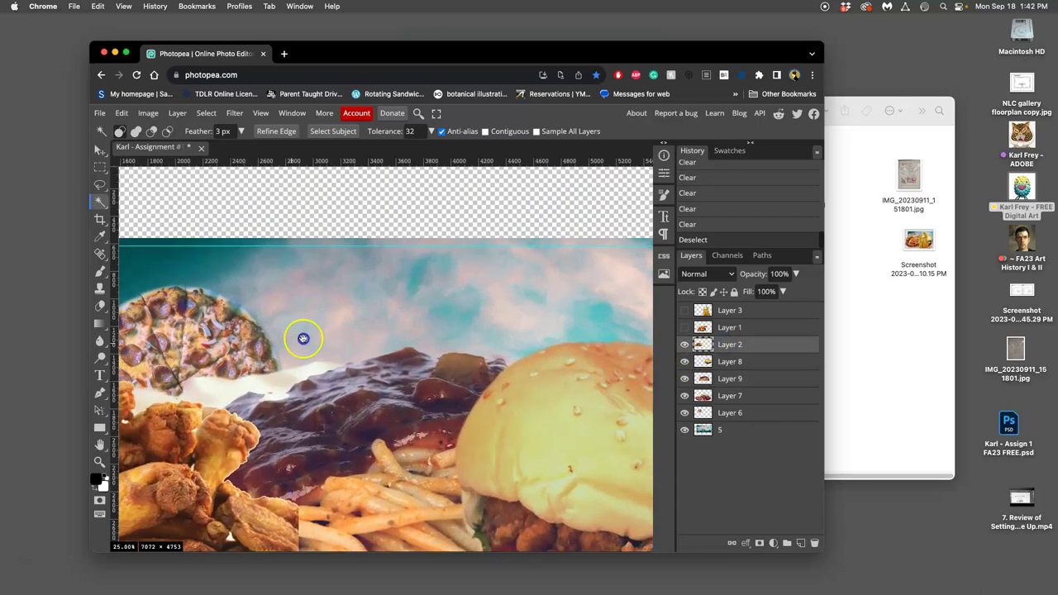
{"action": "scroll", "coordinate": [319, 333], "scroll_direction": "left", "scroll_amount": 10}
{"action": "scroll", "coordinate": [319, 333], "scroll_direction": "down", "scroll_amount": 3}
{"action": "scroll", "coordinate": [435, 289], "scroll_direction": "up", "scroll_amount": 1}
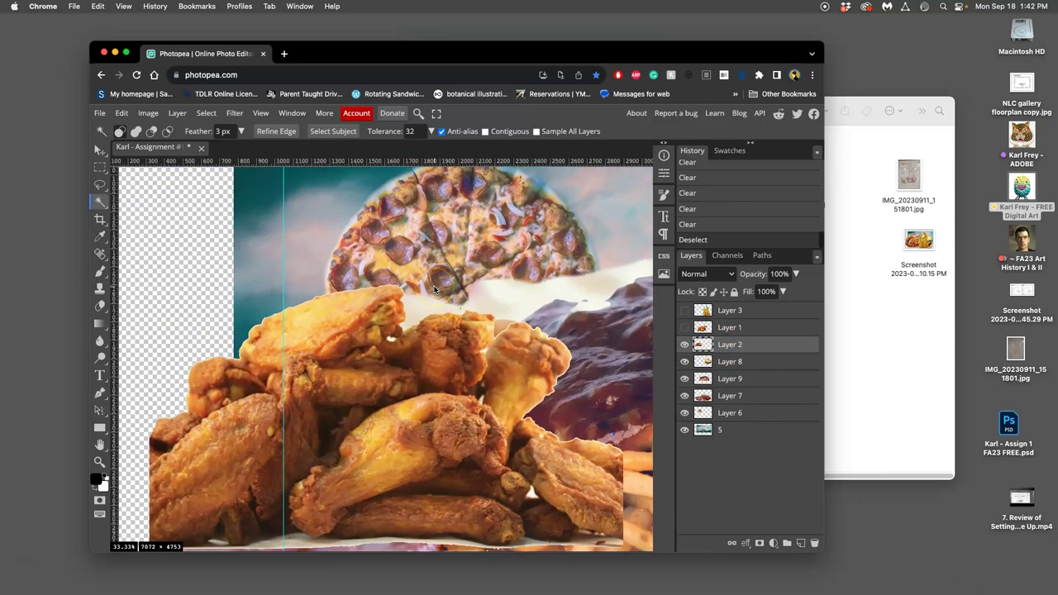
{"action": "scroll", "coordinate": [434, 290], "scroll_direction": "down", "scroll_amount": 4}
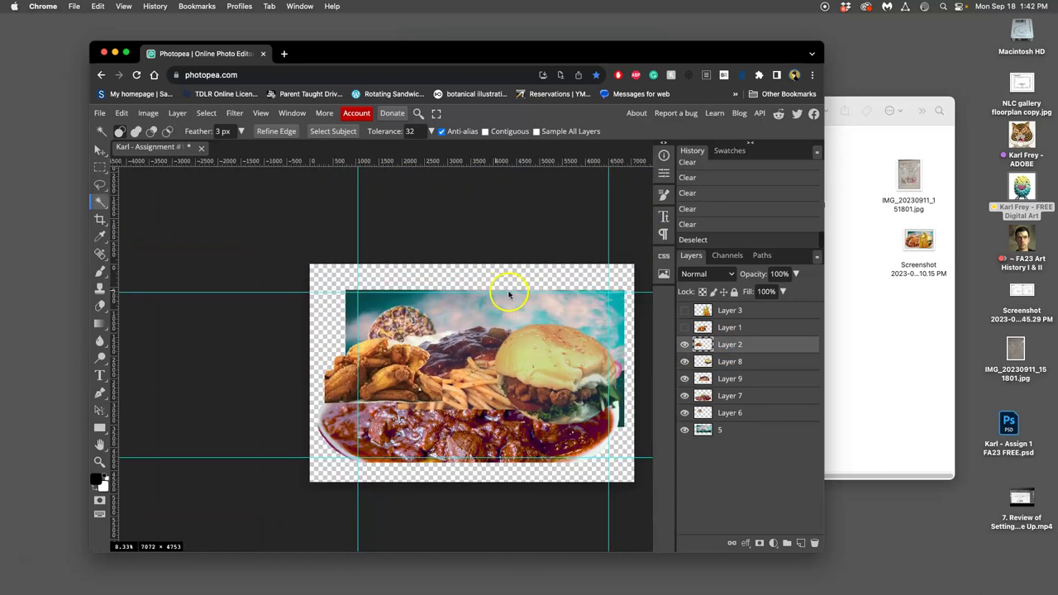
{"action": "scroll", "coordinate": [504, 292], "scroll_direction": "up", "scroll_amount": 1}
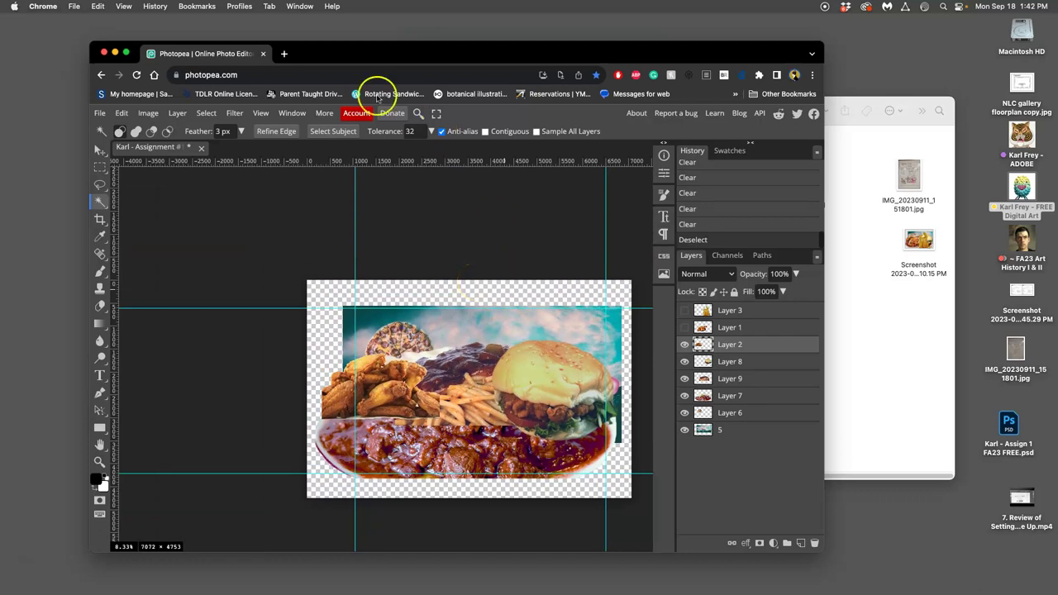
- Apply Levels to Layer 2 with midtones at 0.94 and output white at 226
{"action": "left_click", "coordinate": [148, 113]}
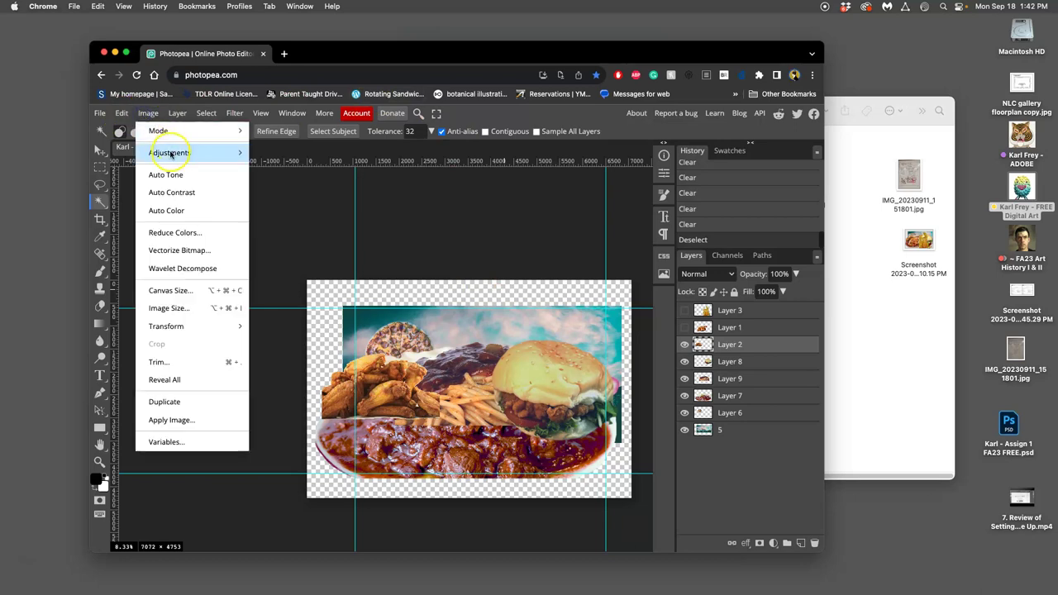
{"action": "mouse_move", "coordinate": [169, 154]}
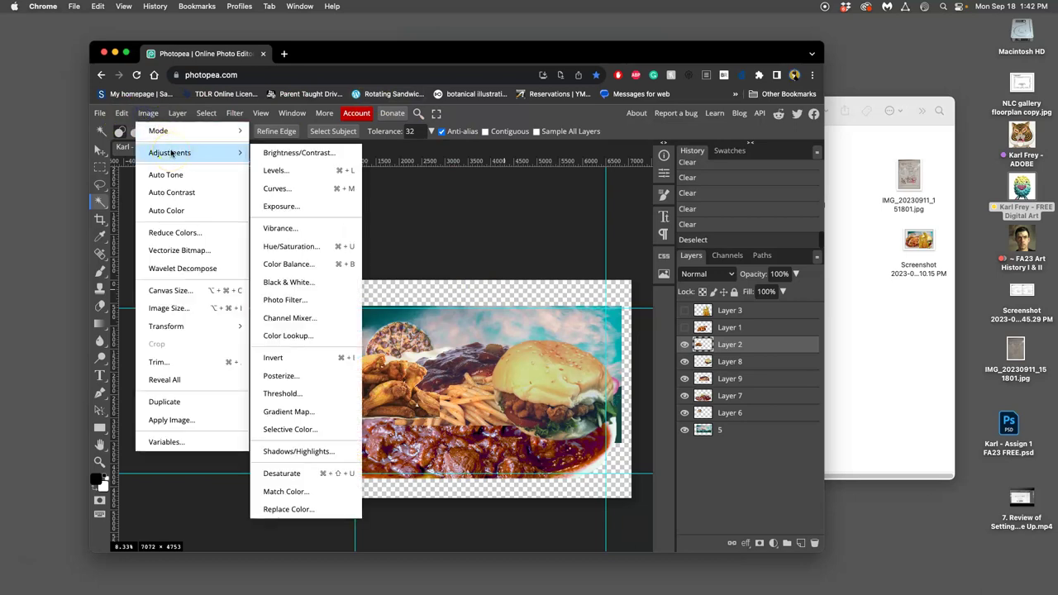
{"action": "left_click", "coordinate": [177, 113]}
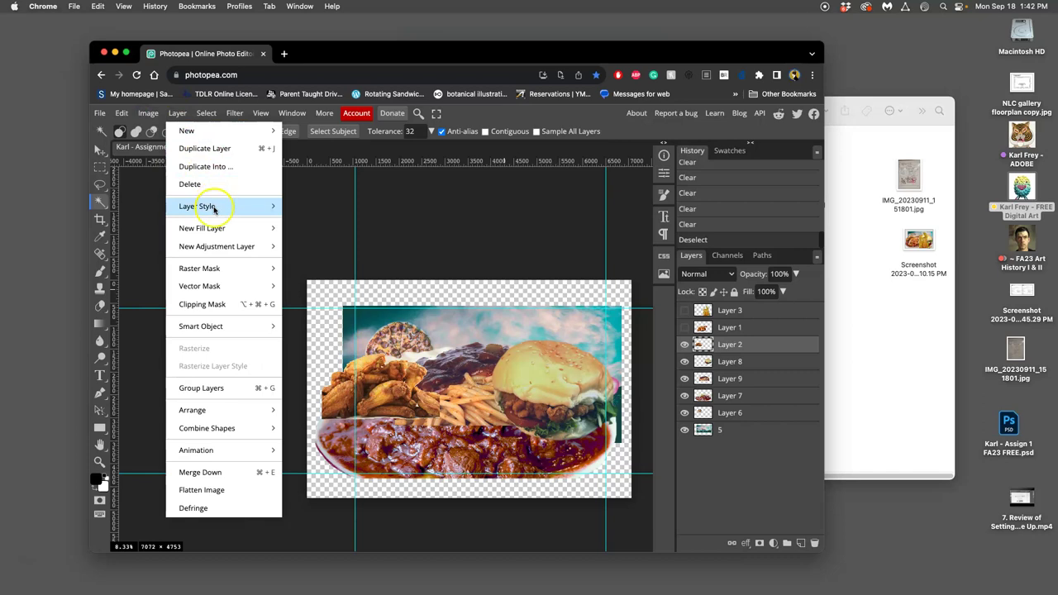
{"action": "mouse_move", "coordinate": [215, 245]}
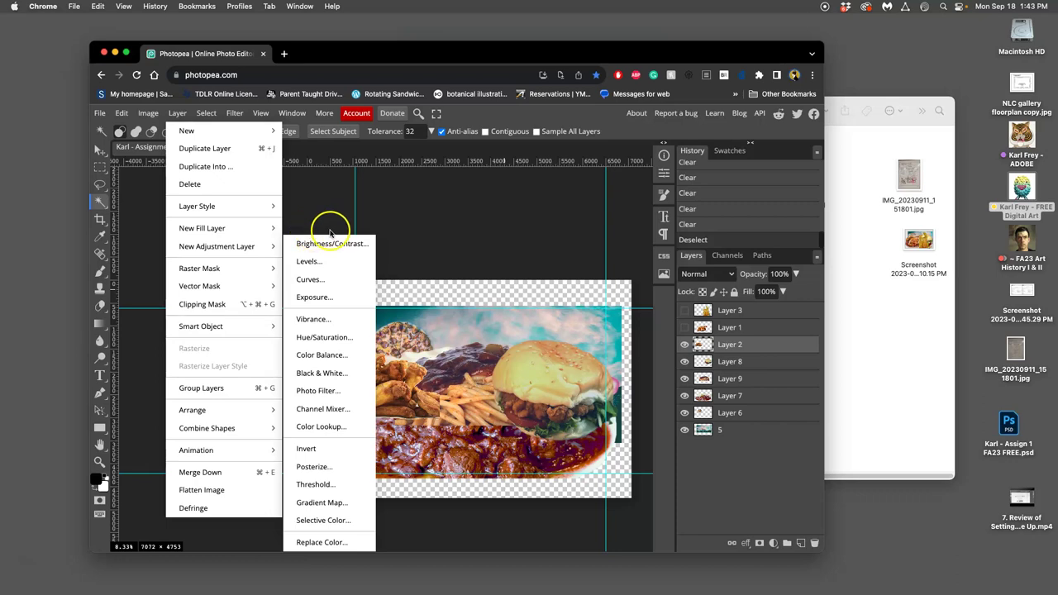
{"action": "left_click", "coordinate": [149, 113]}
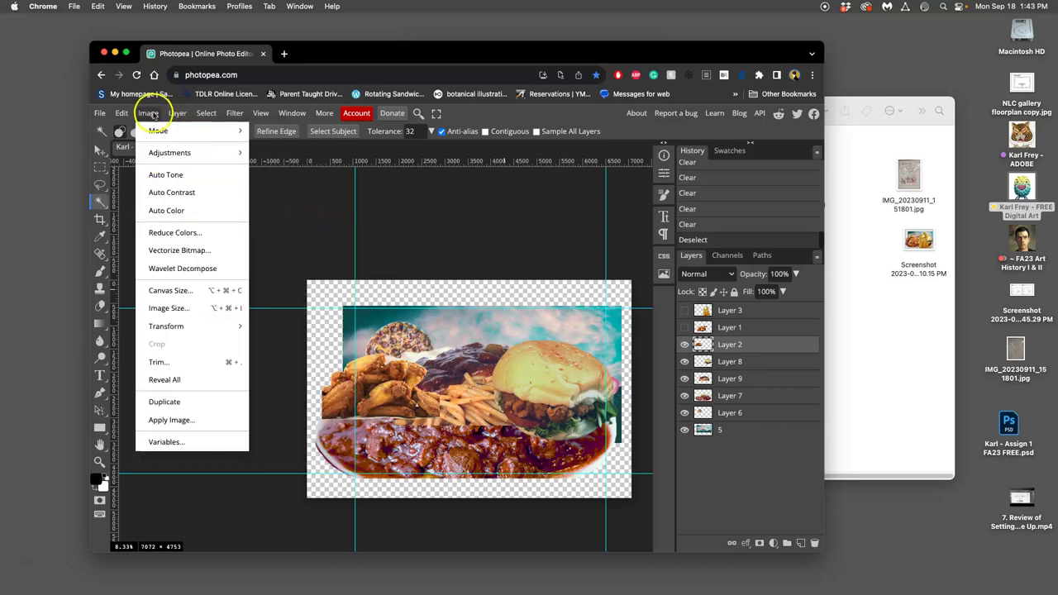
{"action": "mouse_move", "coordinate": [170, 152]}
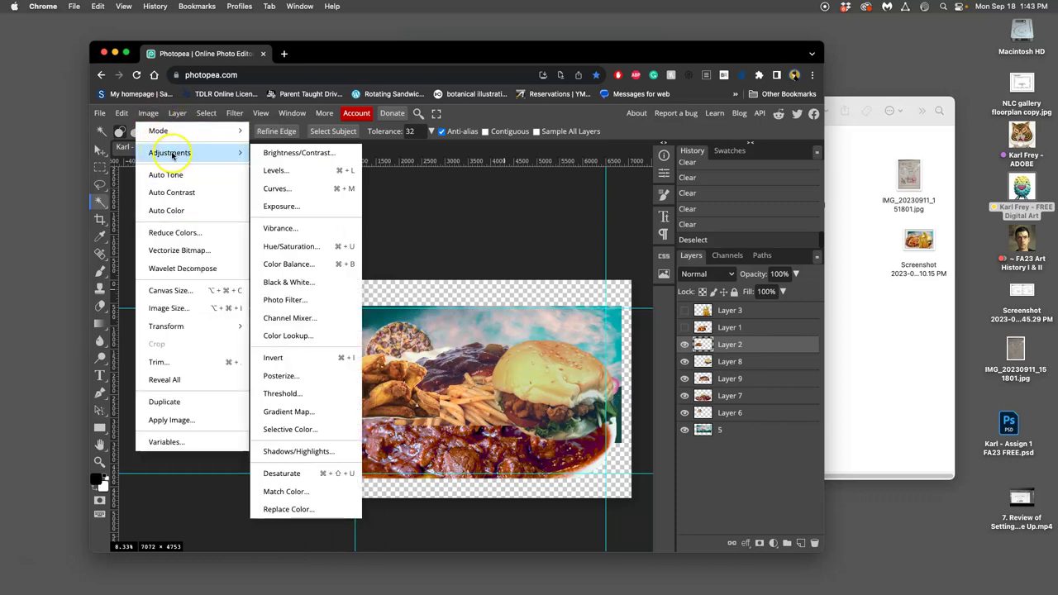
{"action": "left_click", "coordinate": [291, 170]}
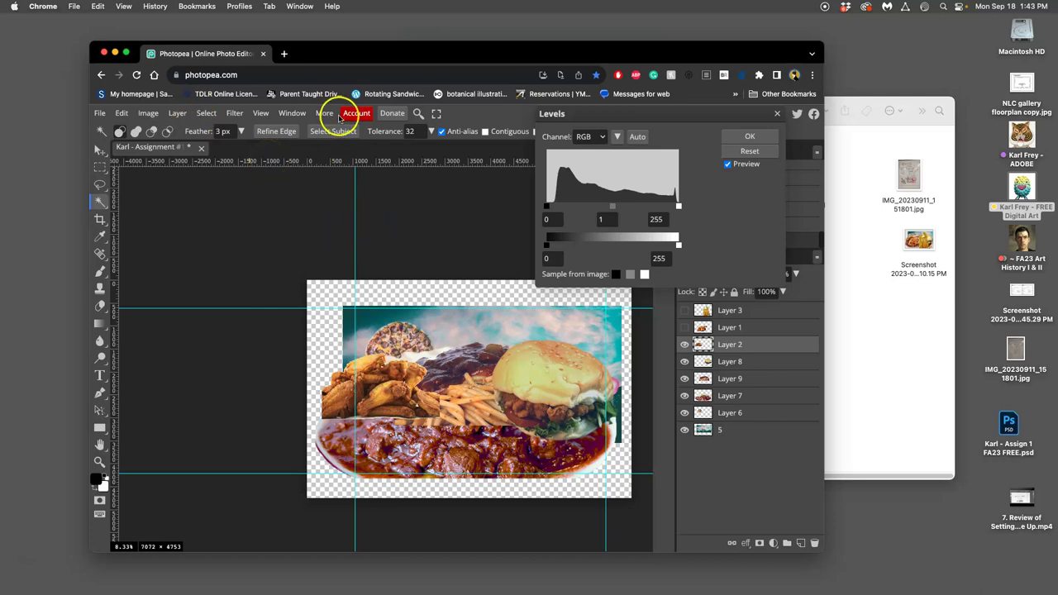
{"action": "left_click_drag", "start_coordinate": [614, 210], "coordinate": [611, 212]}
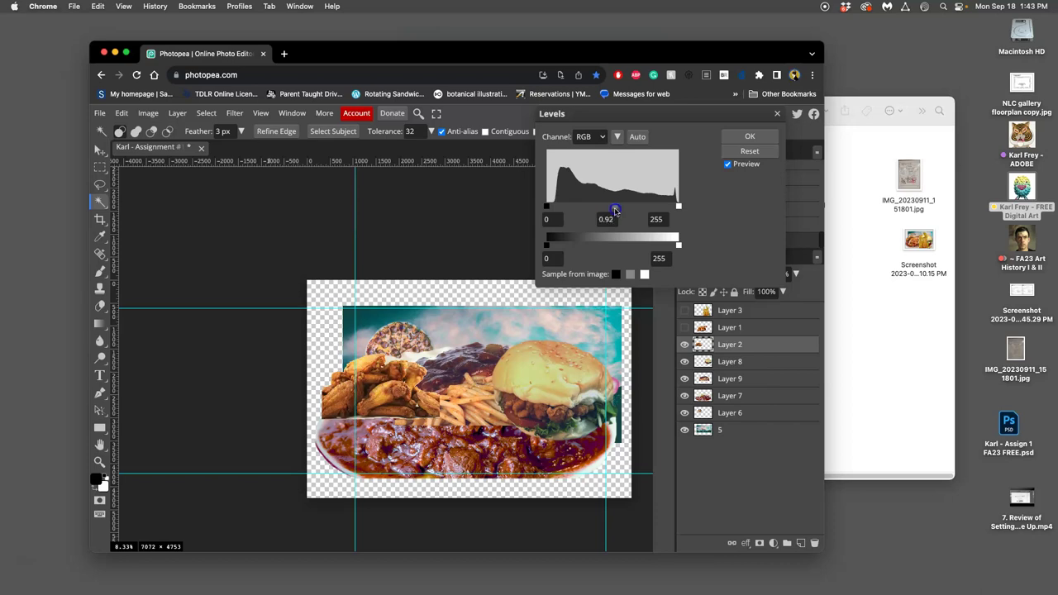
{"action": "left_click_drag", "start_coordinate": [679, 243], "coordinate": [664, 245]}
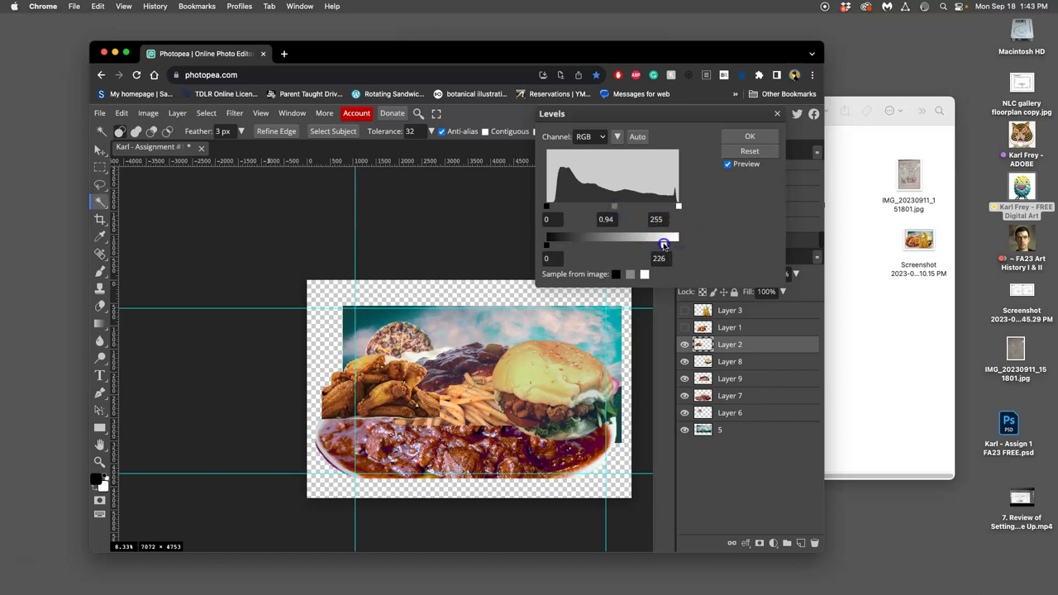
{"action": "left_click", "coordinate": [748, 138]}
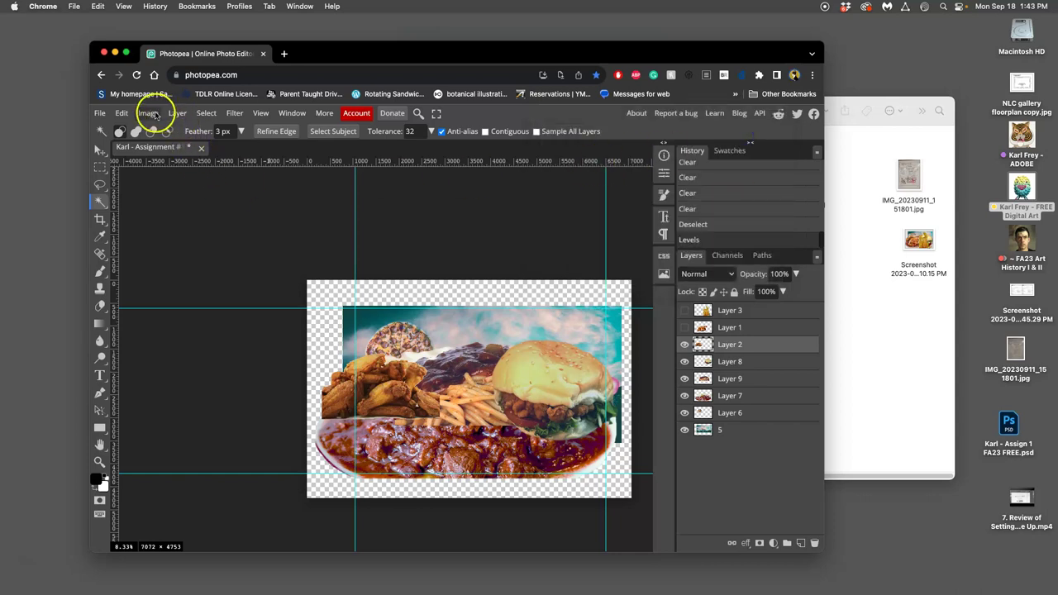
- Open Color Balance and preview the Highlights Cyan-Red slider shifted to -20
{"action": "left_click", "coordinate": [150, 114]}
{"action": "mouse_move", "coordinate": [237, 155]}
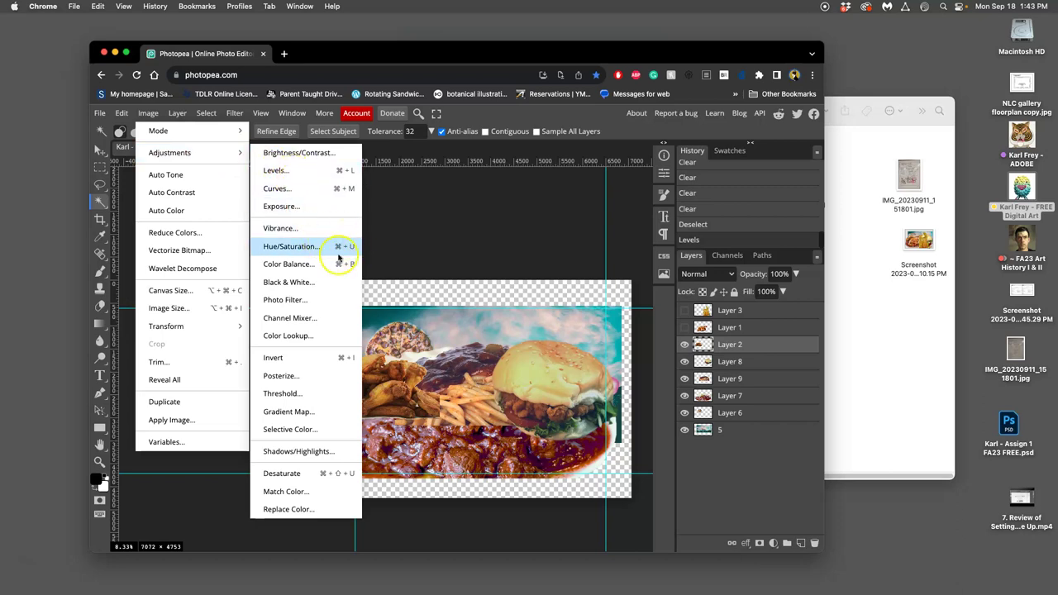
{"action": "left_click", "coordinate": [290, 265]}
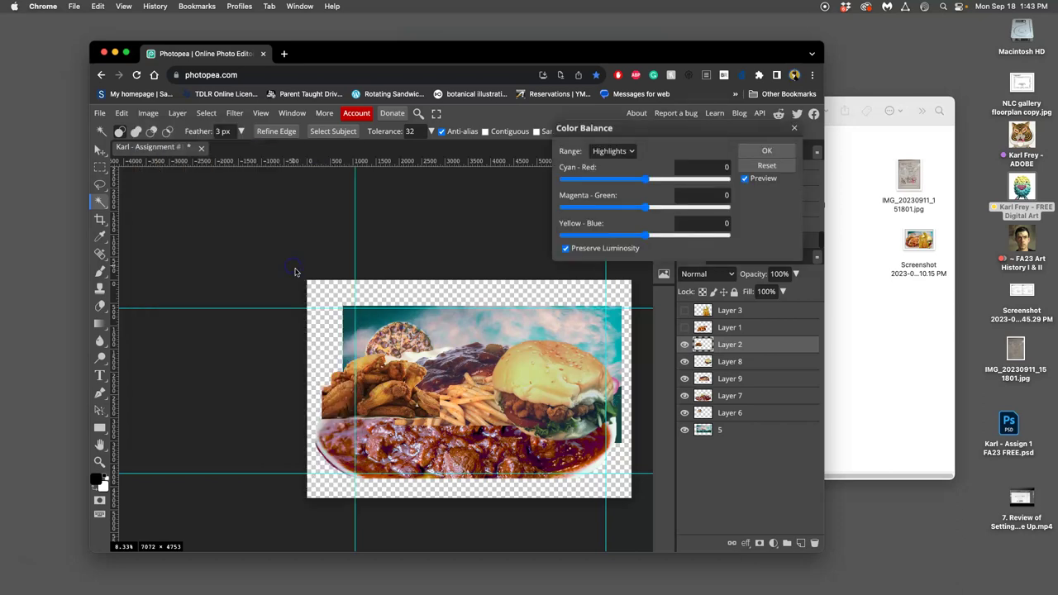
{"action": "left_click", "coordinate": [646, 181]}
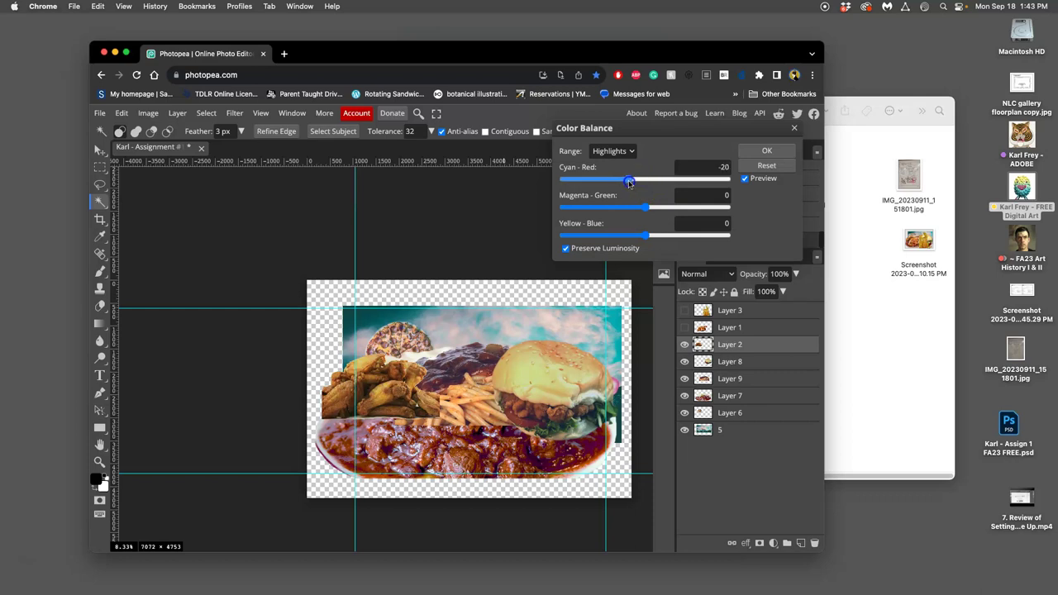